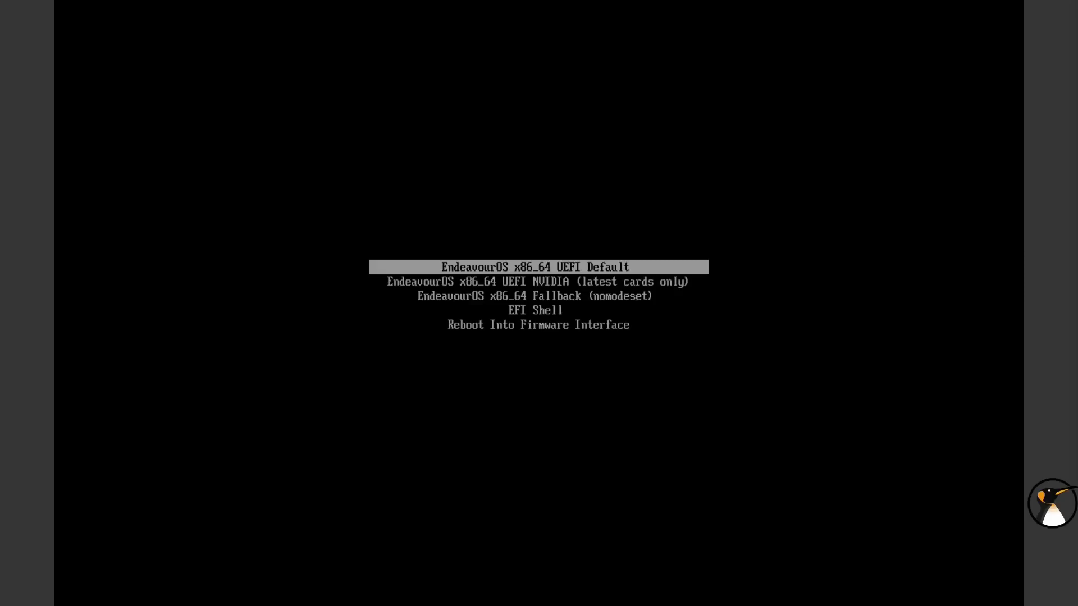
# Review the NVIDIA and Fallback entries, then boot the EndeavourOS x86_64 UEFI Default entry
pyautogui.press('Down')
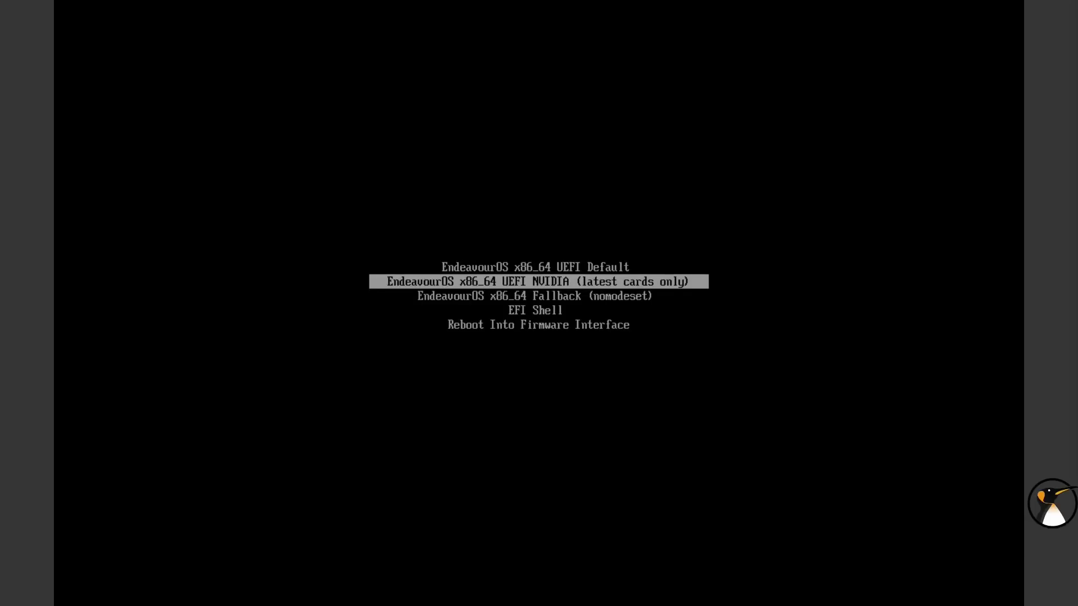
pyautogui.press('Down')
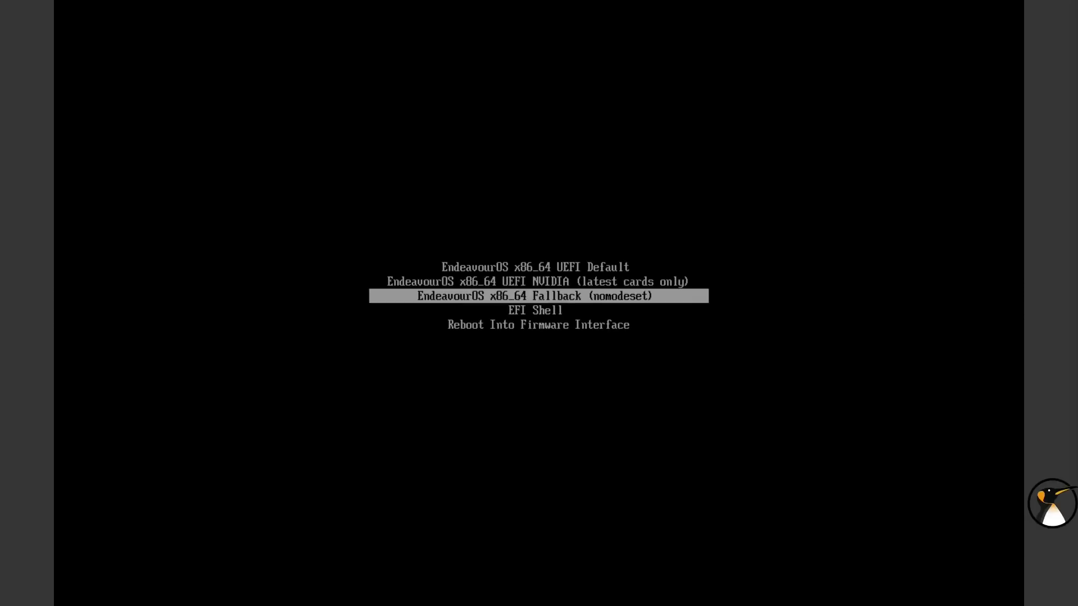
pyautogui.press('Up')
pyautogui.press('Up')
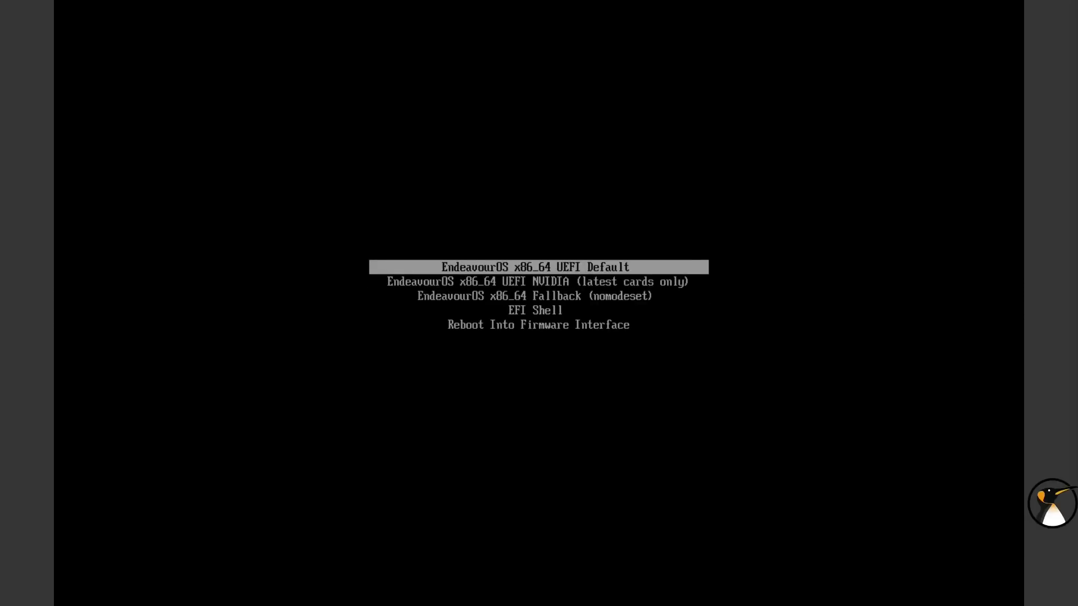
pyautogui.press('Return')
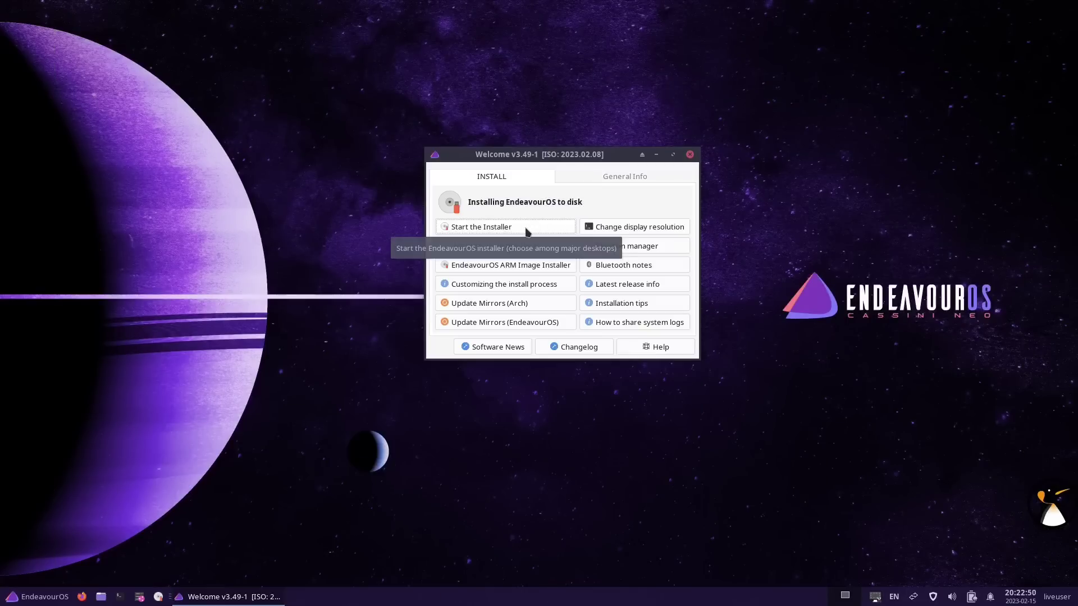
# Start the installer with the Online installation method and minimize the Welcome window
pyautogui.click(528, 232)
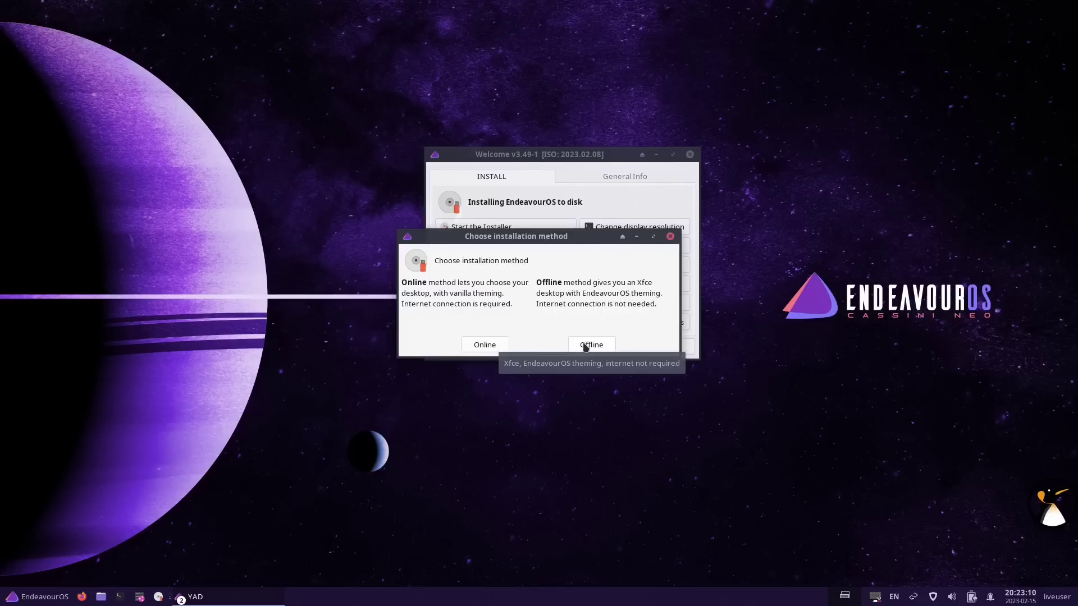
pyautogui.click(484, 344)
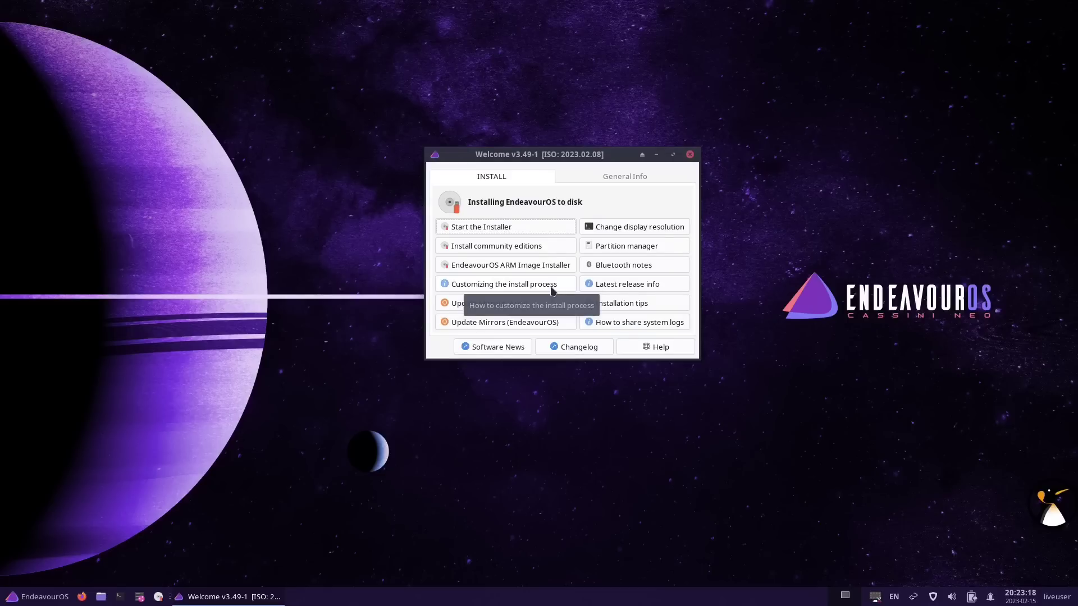
pyautogui.click(656, 155)
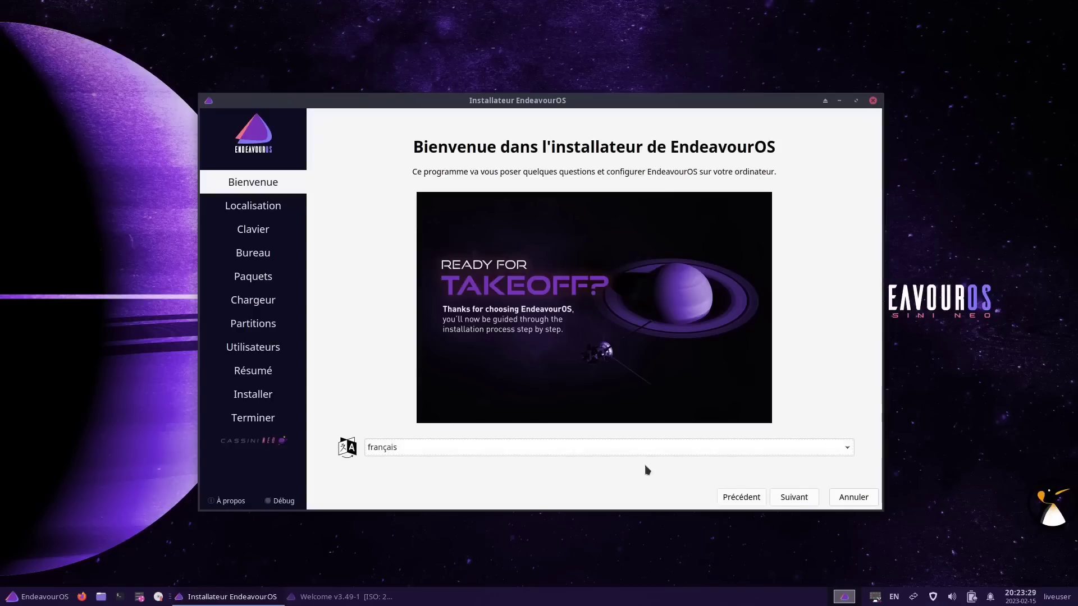
# Keep français, the Europe/Paris time zone and the French keyboard on the opening pages
pyautogui.click(793, 497)
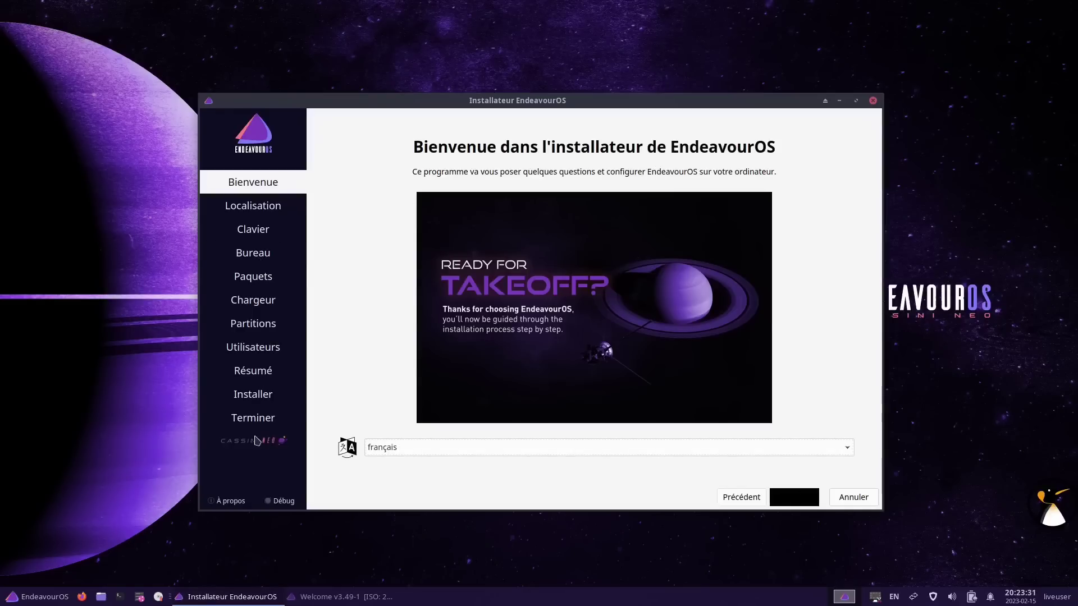
pyautogui.click(791, 497)
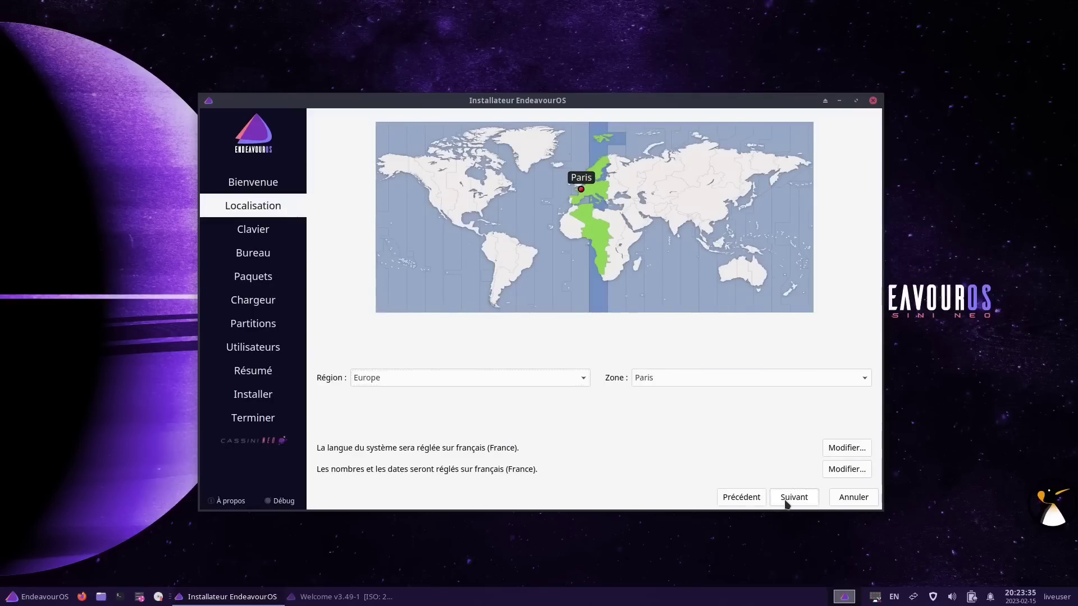
pyautogui.click(786, 501)
pyautogui.click(786, 501)
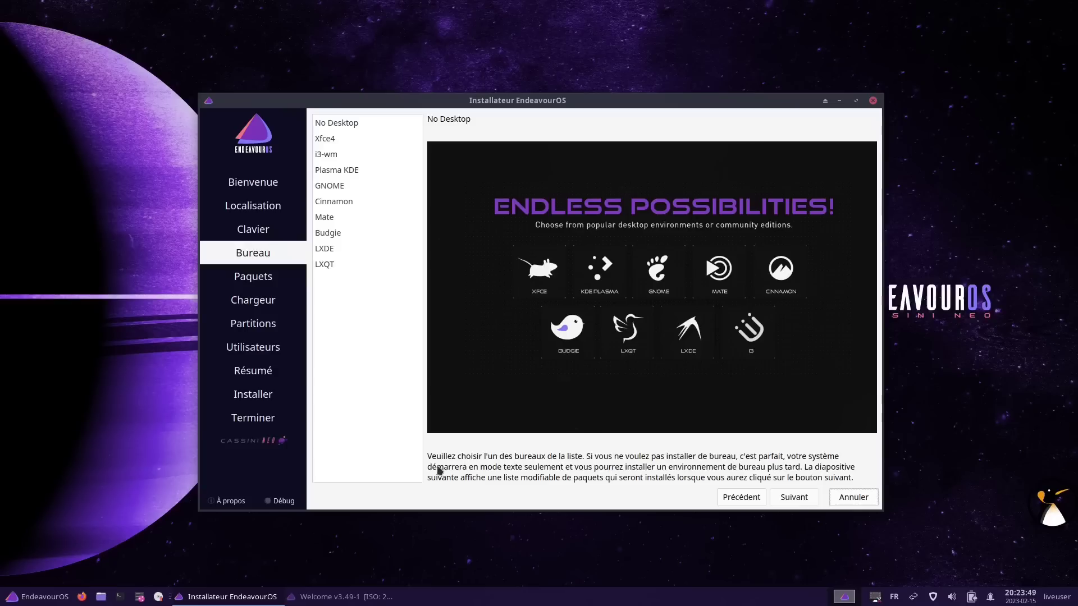
# Preview the desktops from No Desktop through LXQT, then select Xfce4 and continue
pyautogui.click(348, 127)
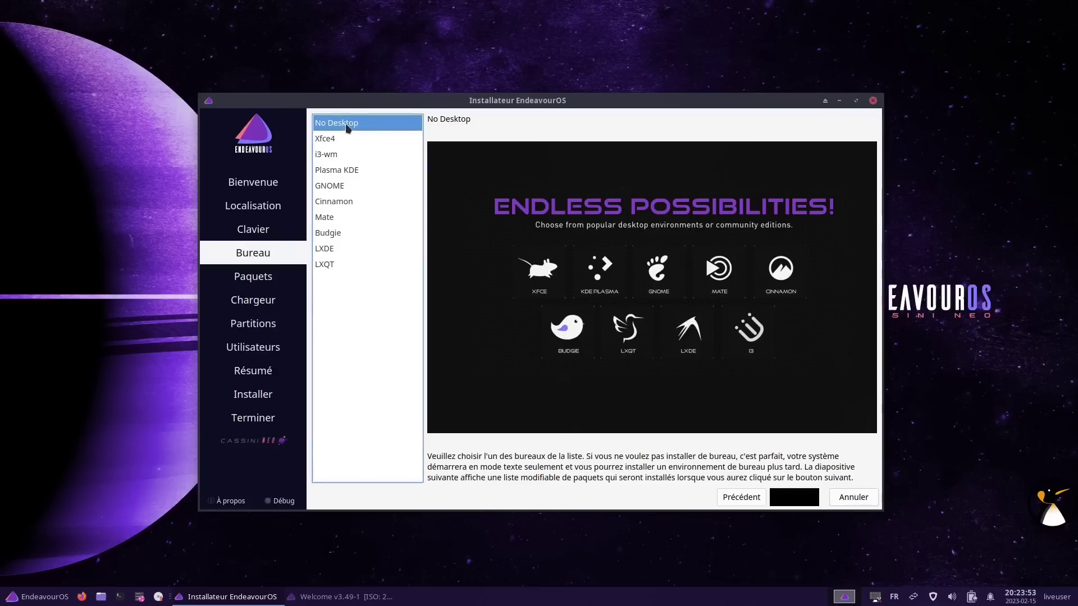
pyautogui.click(352, 139)
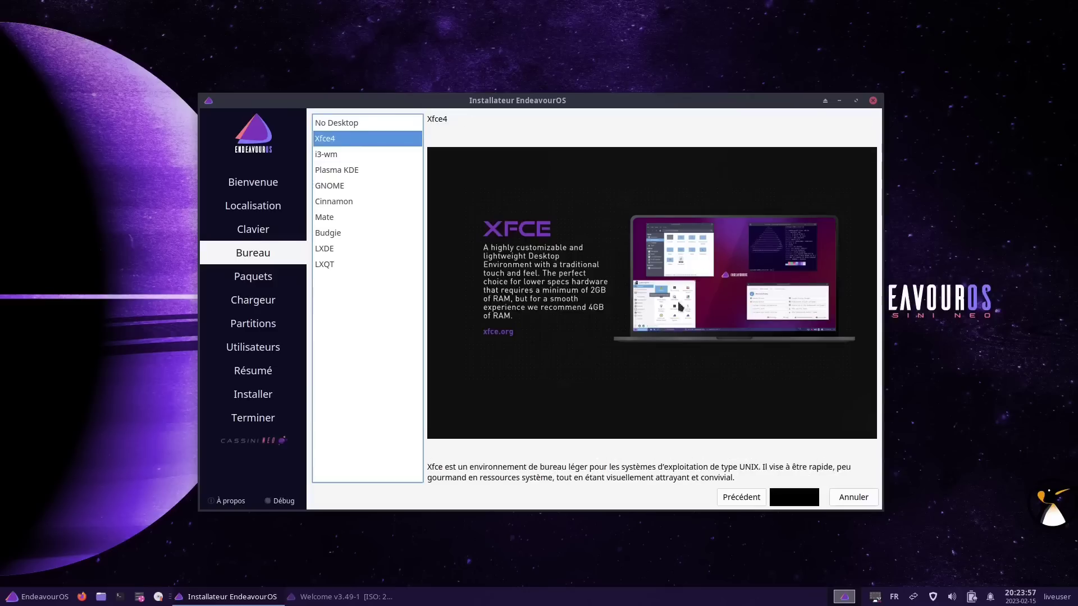
pyautogui.click(349, 158)
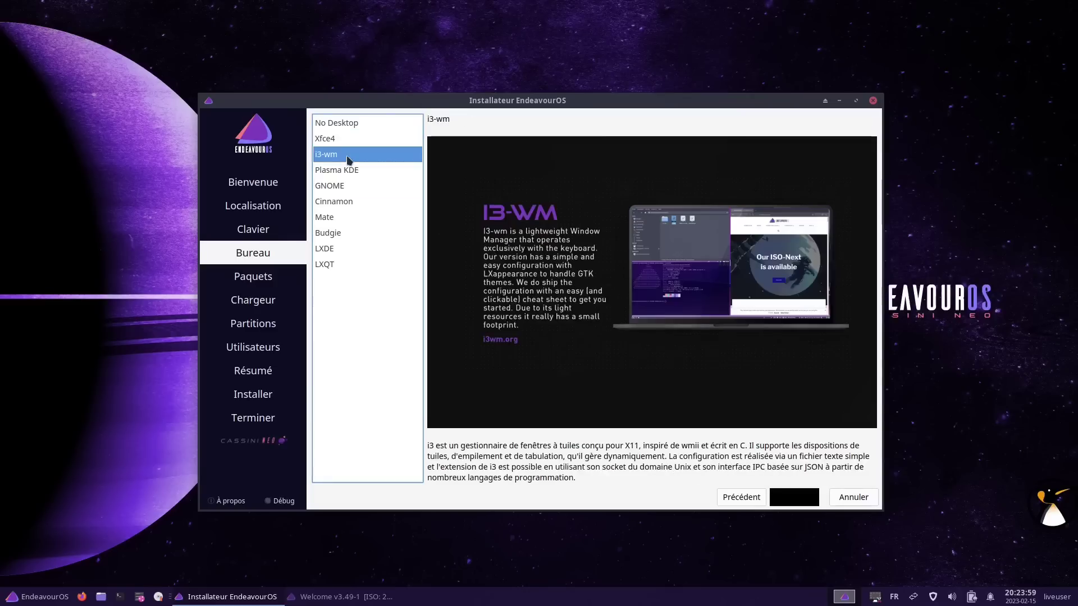
pyautogui.click(357, 171)
pyautogui.click(359, 188)
pyautogui.click(359, 202)
pyautogui.click(357, 217)
pyautogui.click(355, 233)
pyautogui.click(354, 251)
pyautogui.click(354, 264)
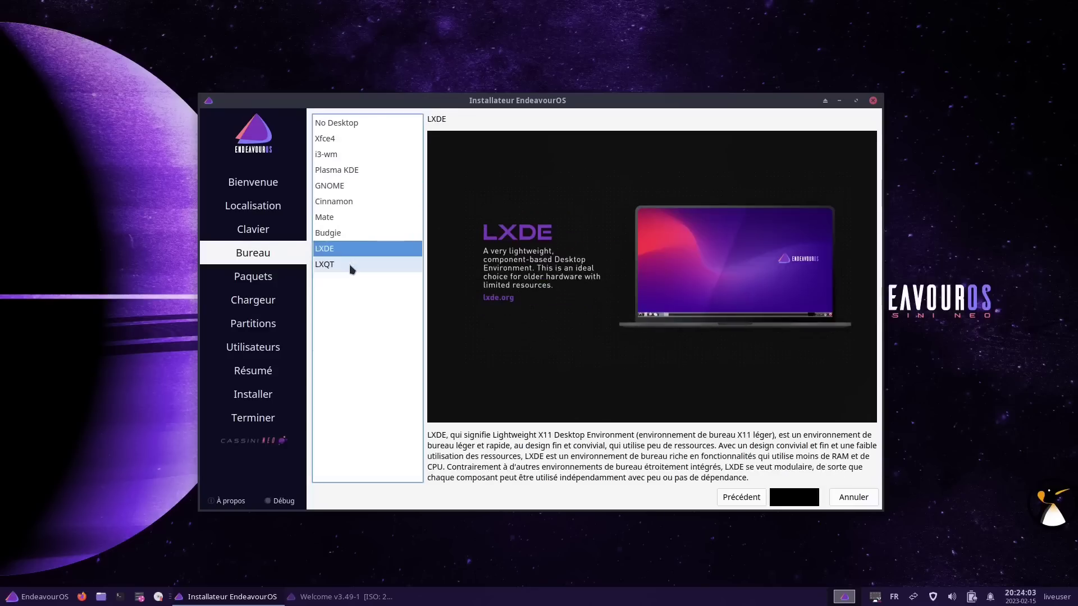
pyautogui.click(352, 142)
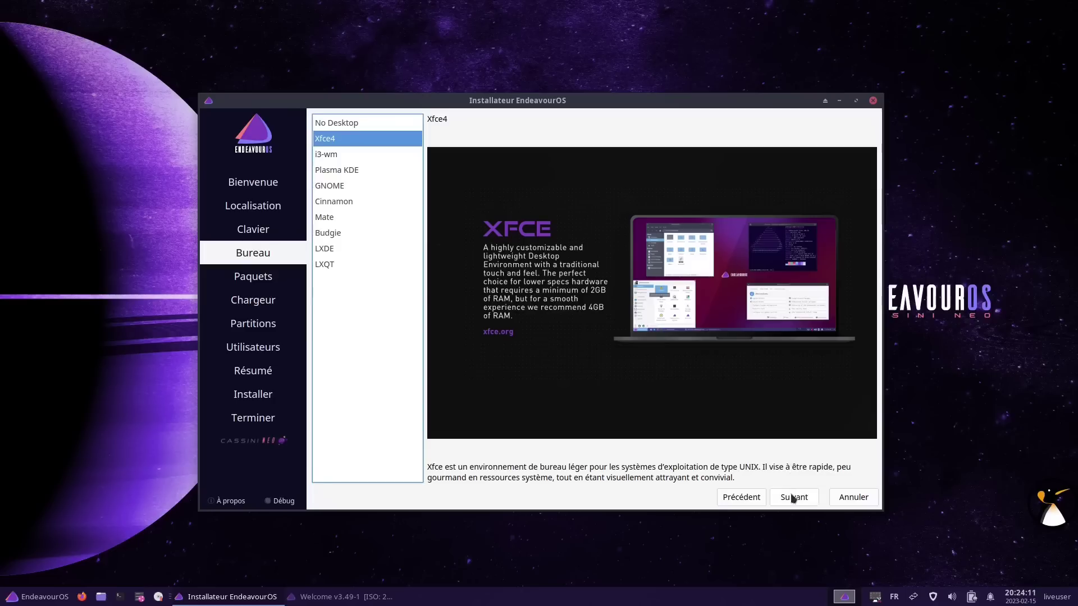
pyautogui.click(793, 498)
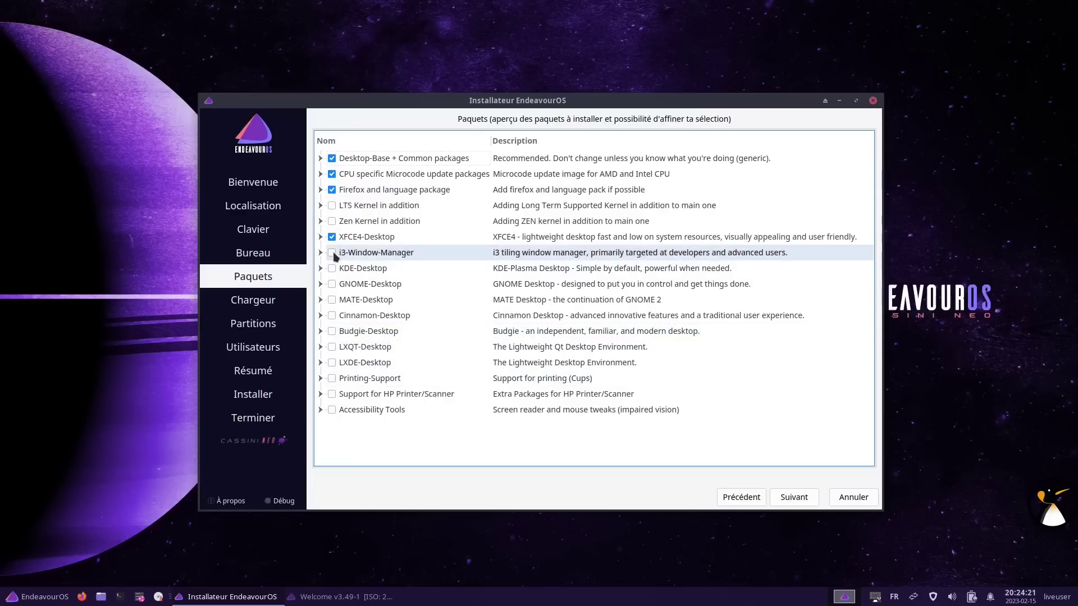
# Review the package groups and uncheck amd-ucode under CPU specific Microcode, keeping intel-ucode
pyautogui.click(320, 379)
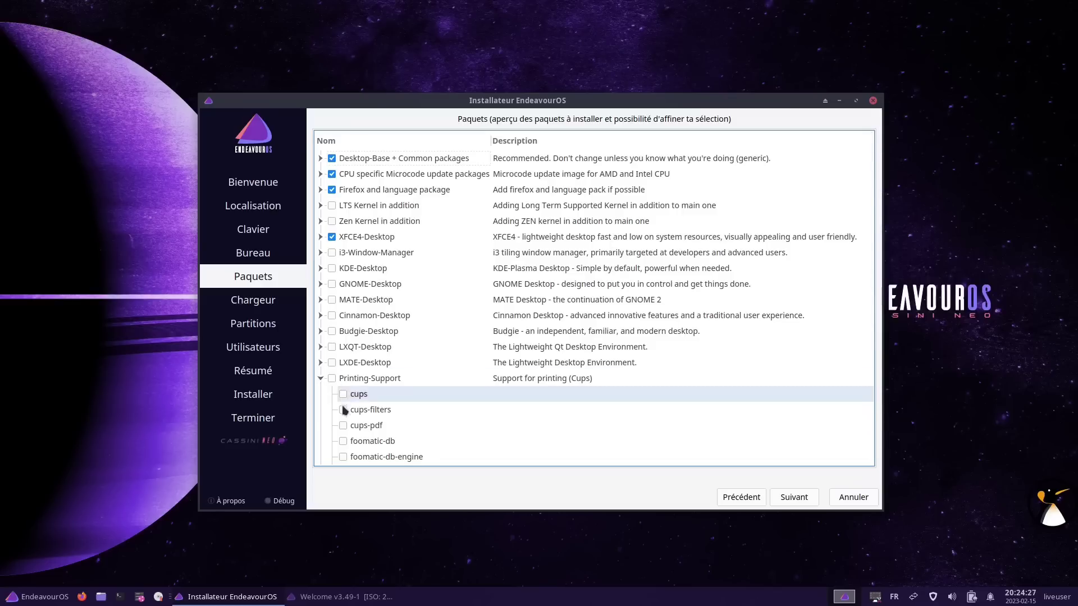
pyautogui.scroll(-4, 380, 425)
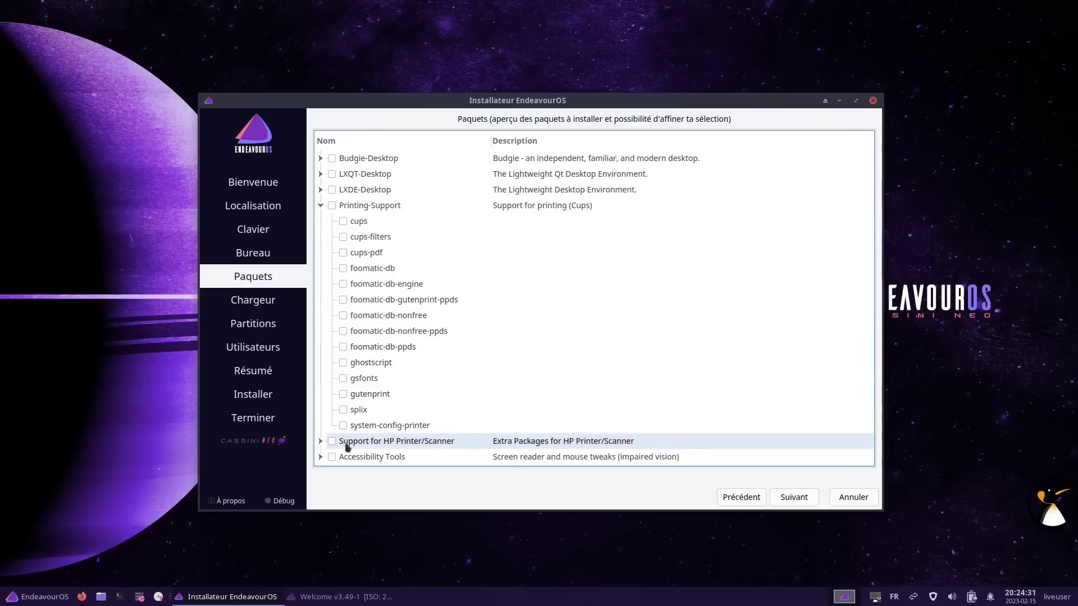
pyautogui.click(320, 456)
pyautogui.scroll(-1, 357, 427)
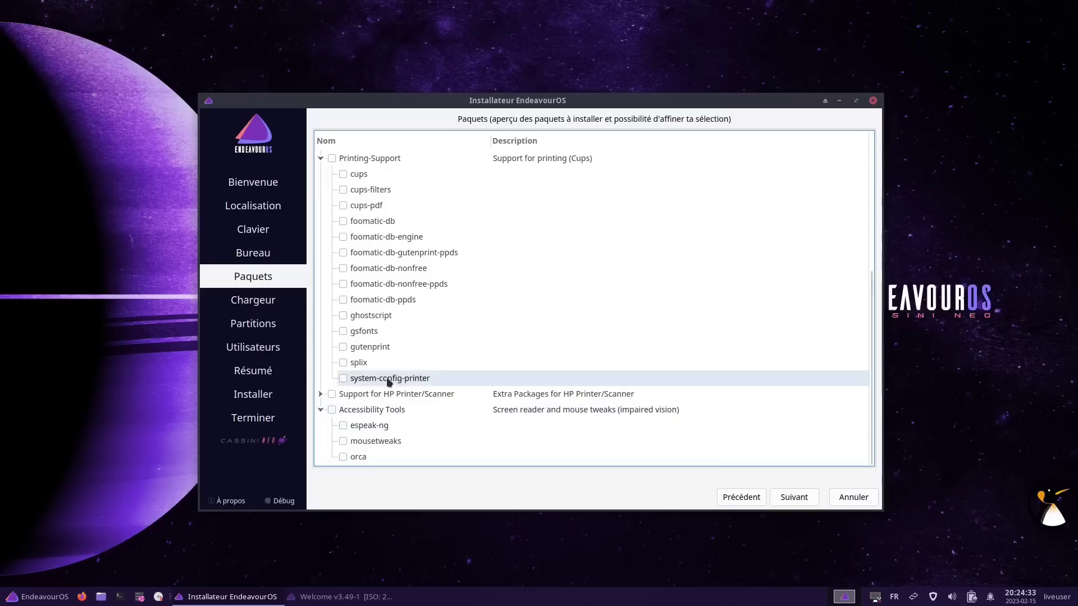
pyautogui.scroll(5, 361, 378)
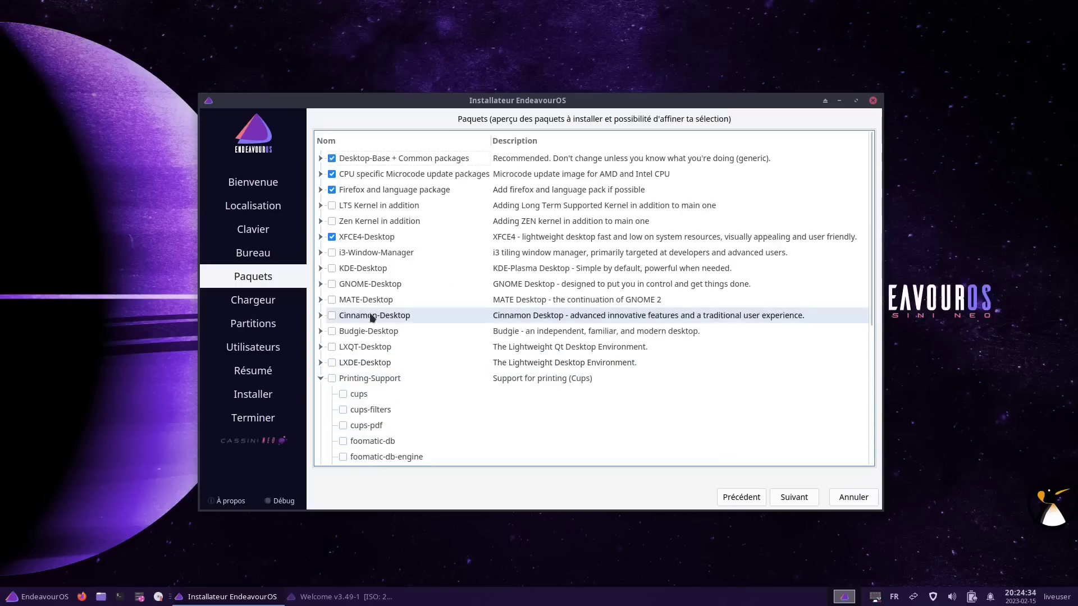
pyautogui.click(320, 205)
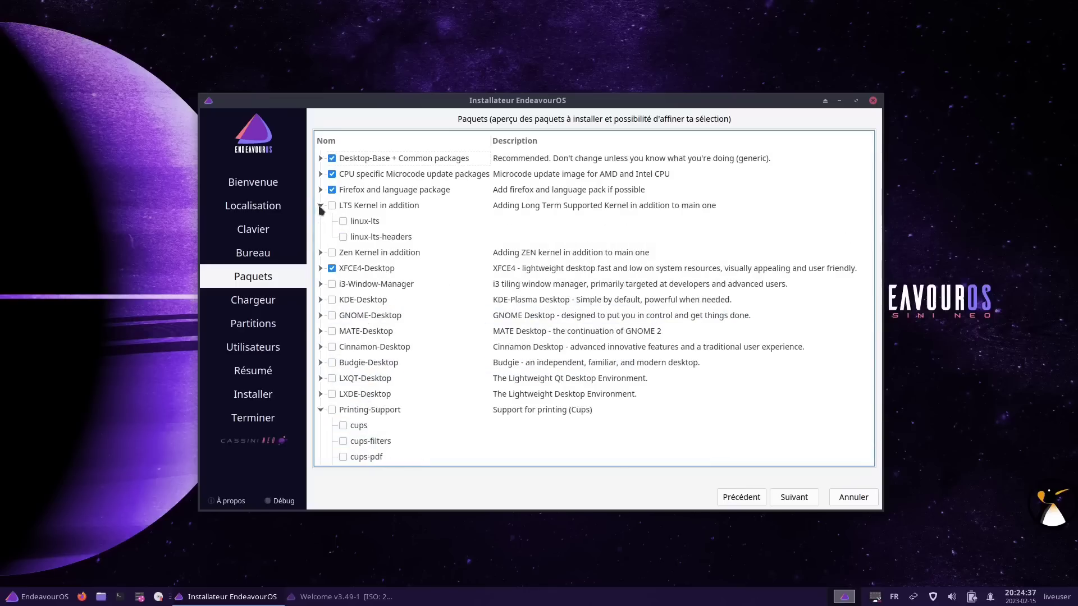
pyautogui.click(320, 206)
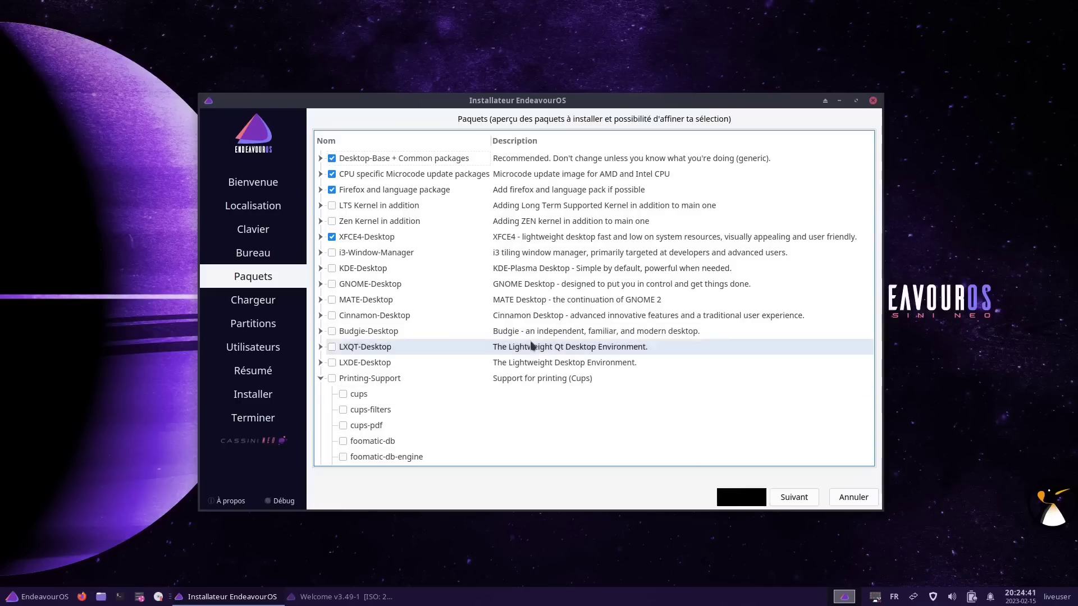
pyautogui.click(320, 174)
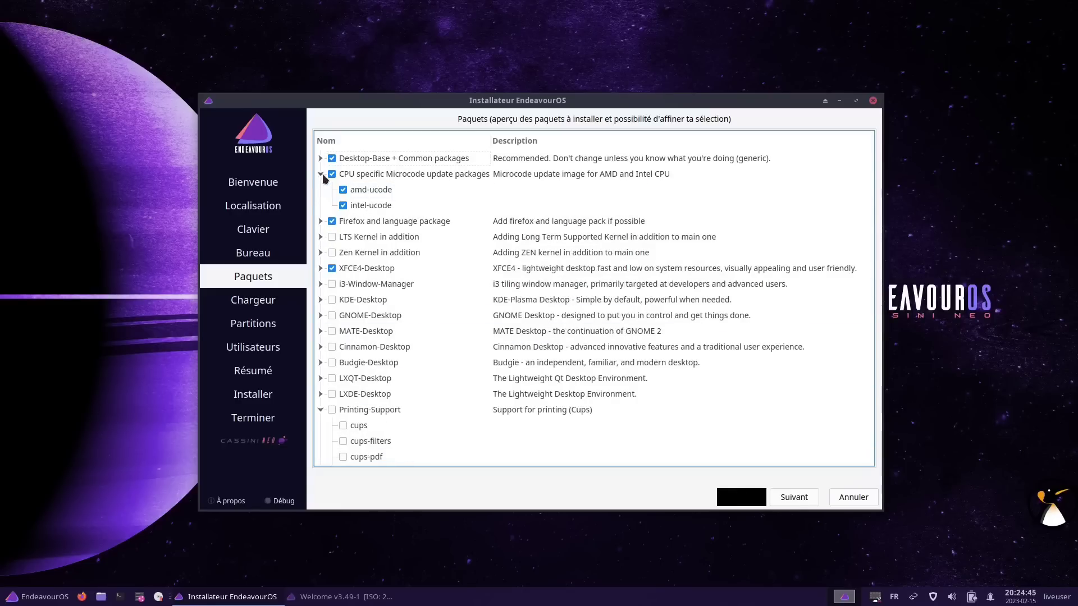
pyautogui.click(344, 190)
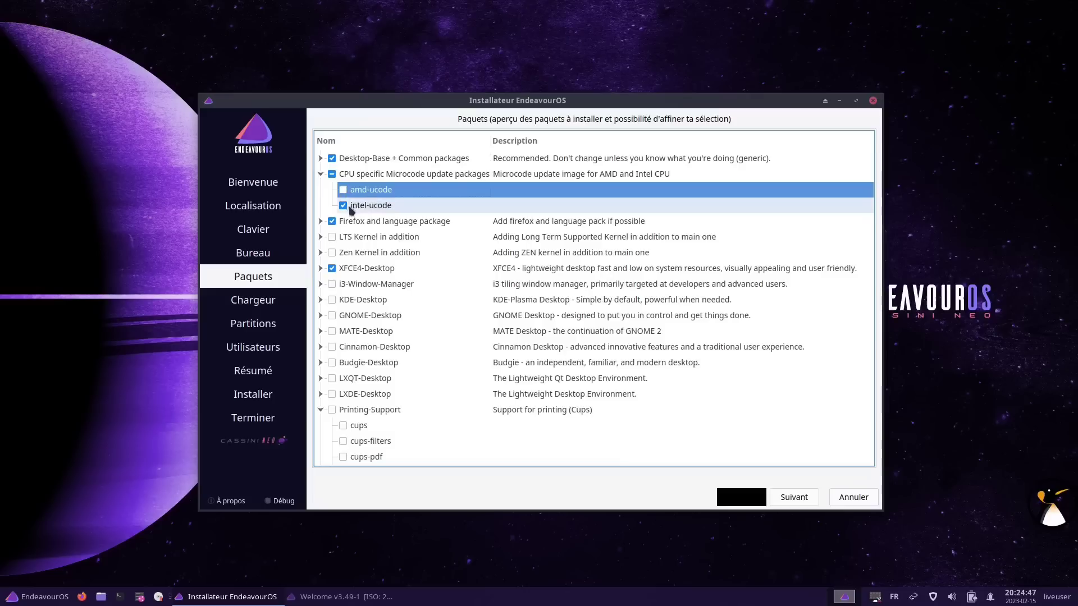
pyautogui.click(797, 498)
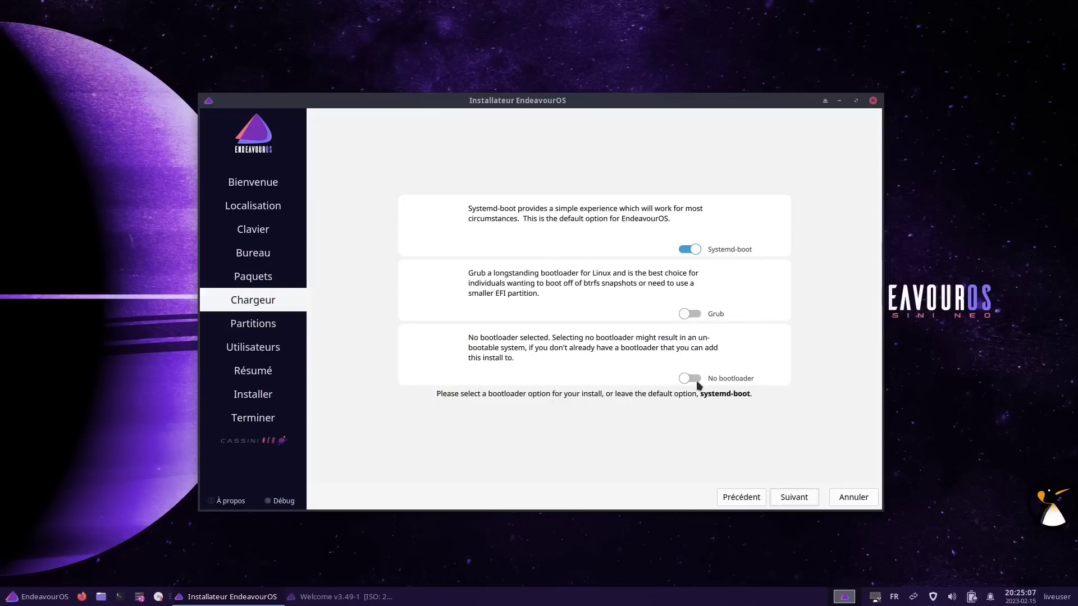
# Keep systemd-boot and choose 'Effacer le disque' for the 50 GiB disk with ext4, no swap
pyautogui.click(797, 501)
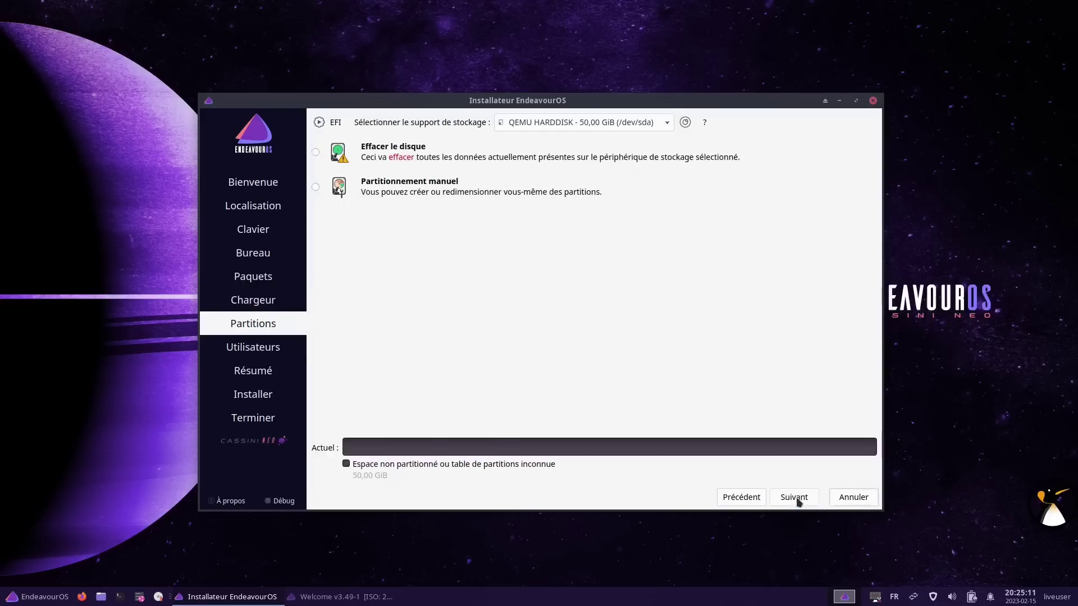
pyautogui.click(364, 156)
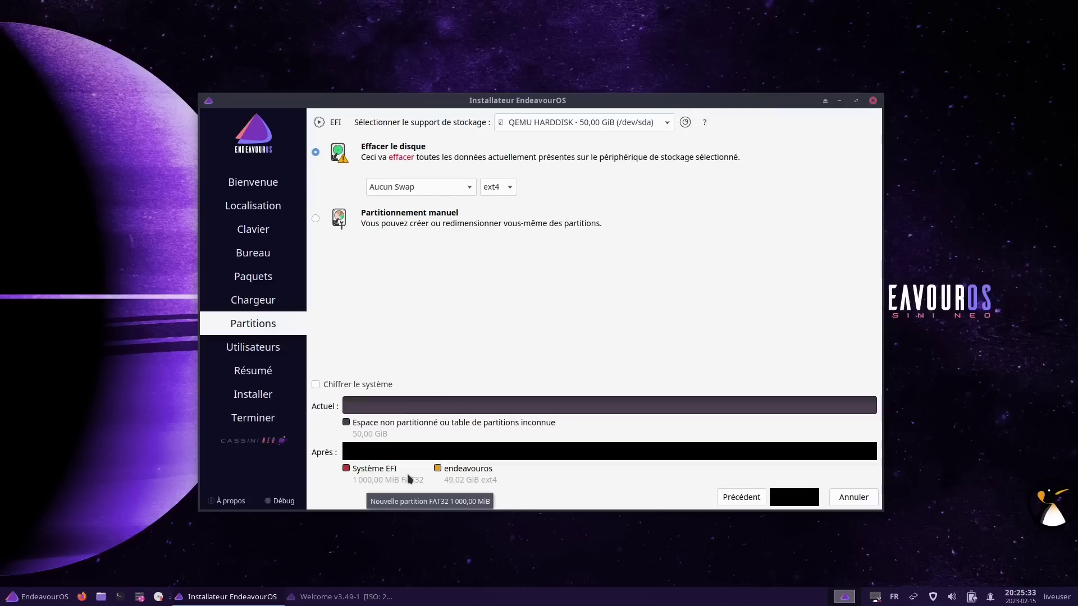
# Enter the user's name, computer name endeapc, and the account password twice
pyautogui.click(791, 503)
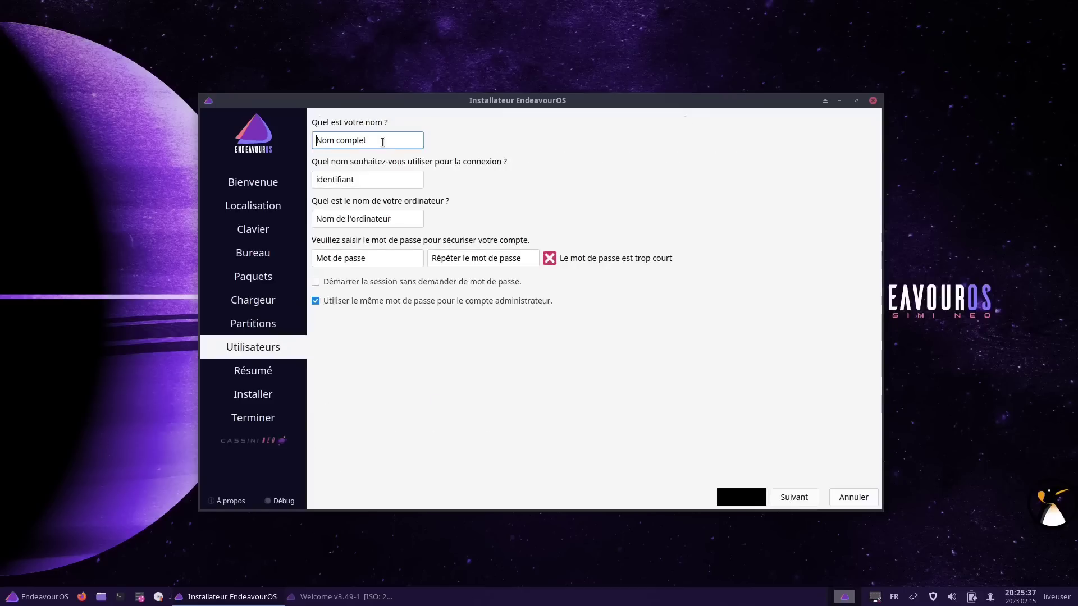
pyautogui.write('adrien')
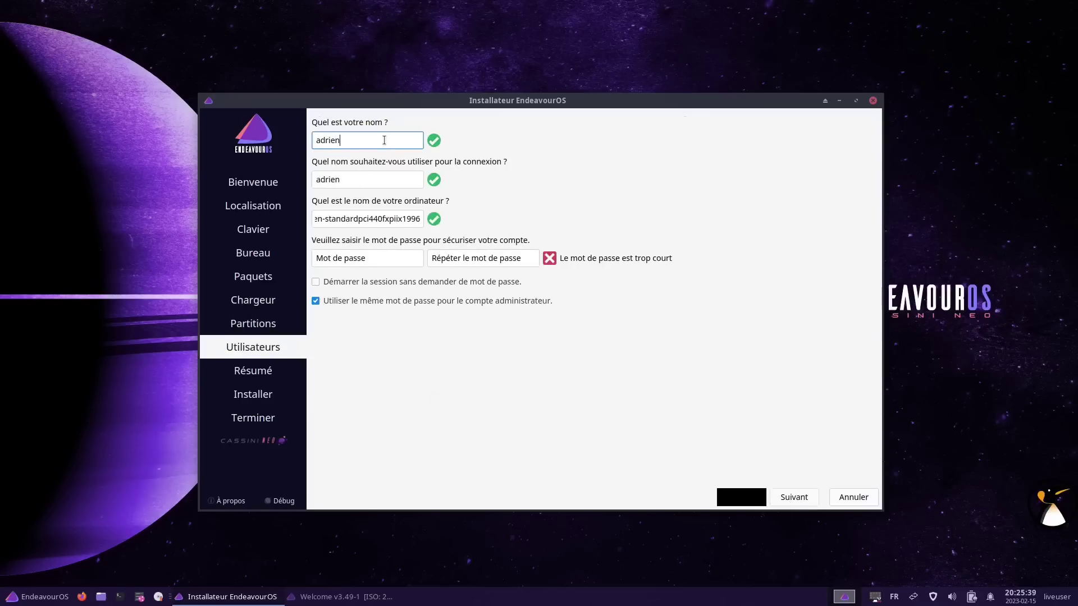
pyautogui.press('Tab')
pyautogui.press('Tab')
pyautogui.write('endeapc')
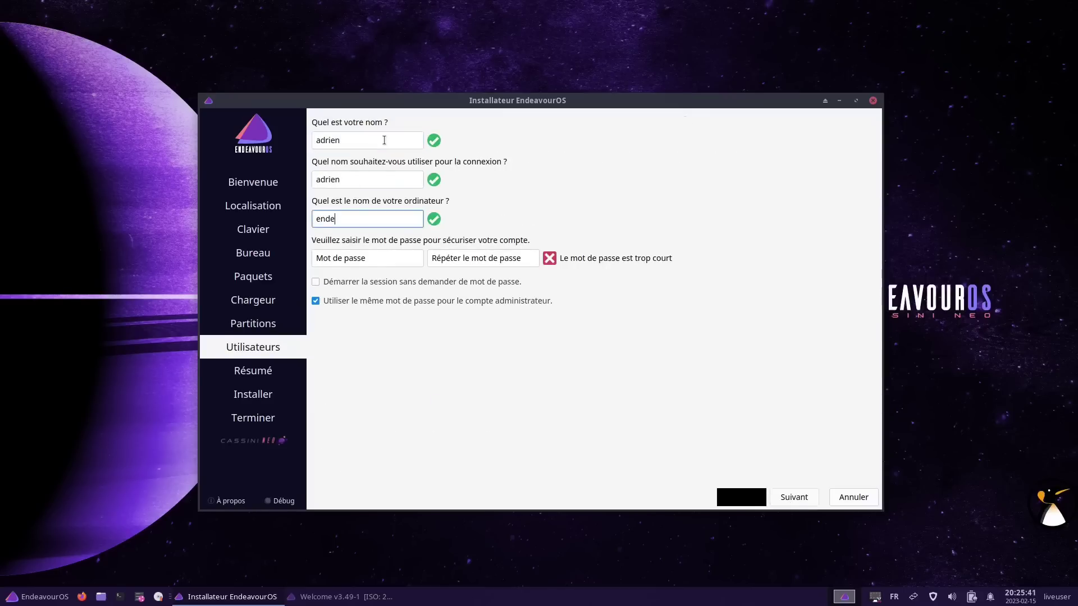
pyautogui.click(375, 257)
pyautogui.click(464, 260)
pyautogui.write('a')
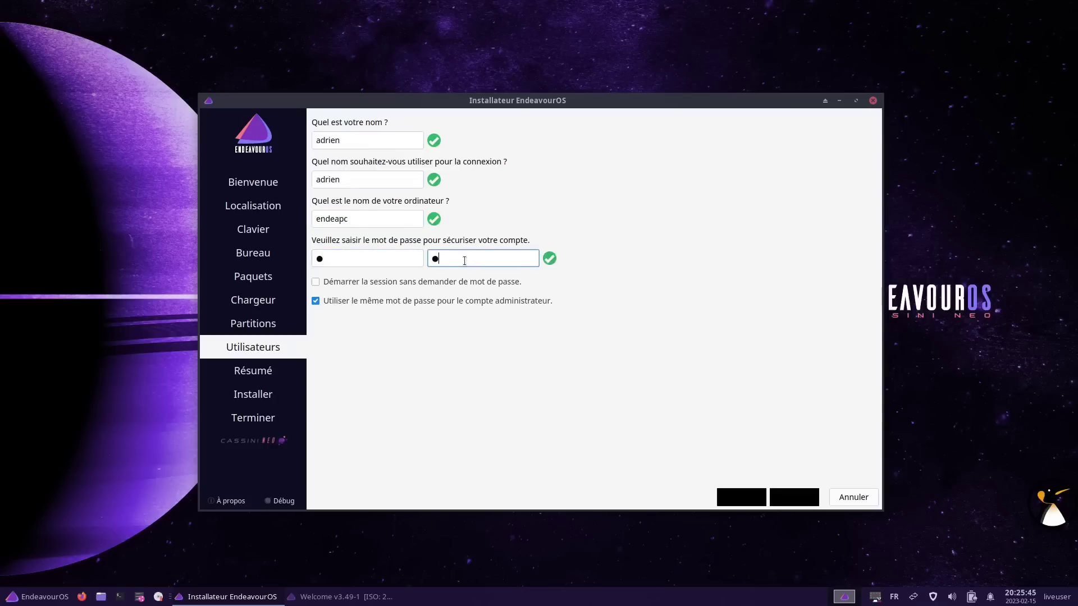
# Untick the shared admin password, set a separate administrator password, and proceed to the summary
pyautogui.click(427, 302)
pyautogui.click(371, 340)
pyautogui.write('a')
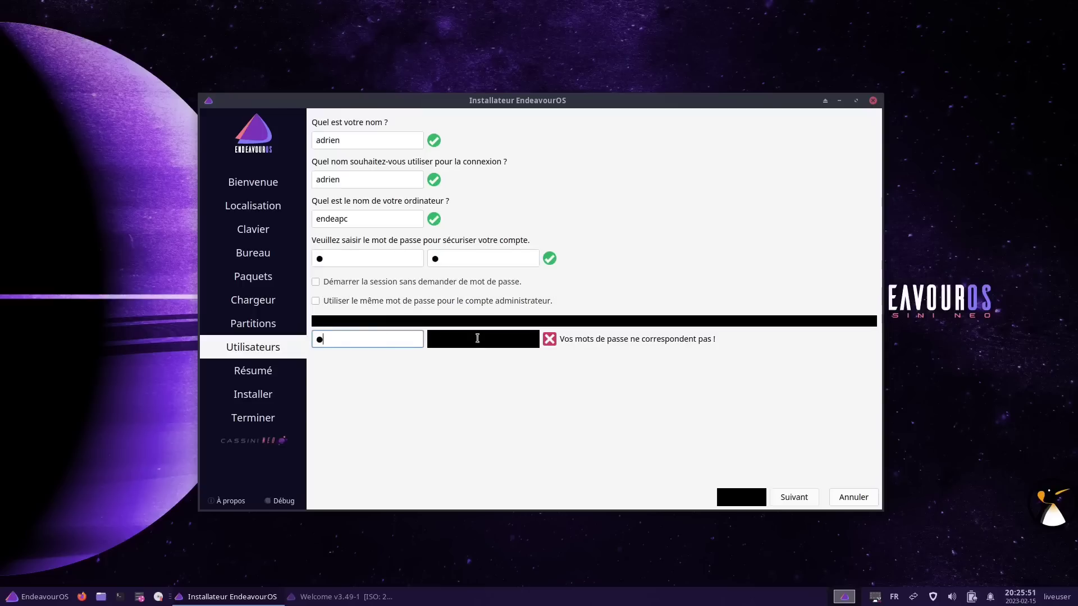
pyautogui.click(477, 339)
pyautogui.write('a')
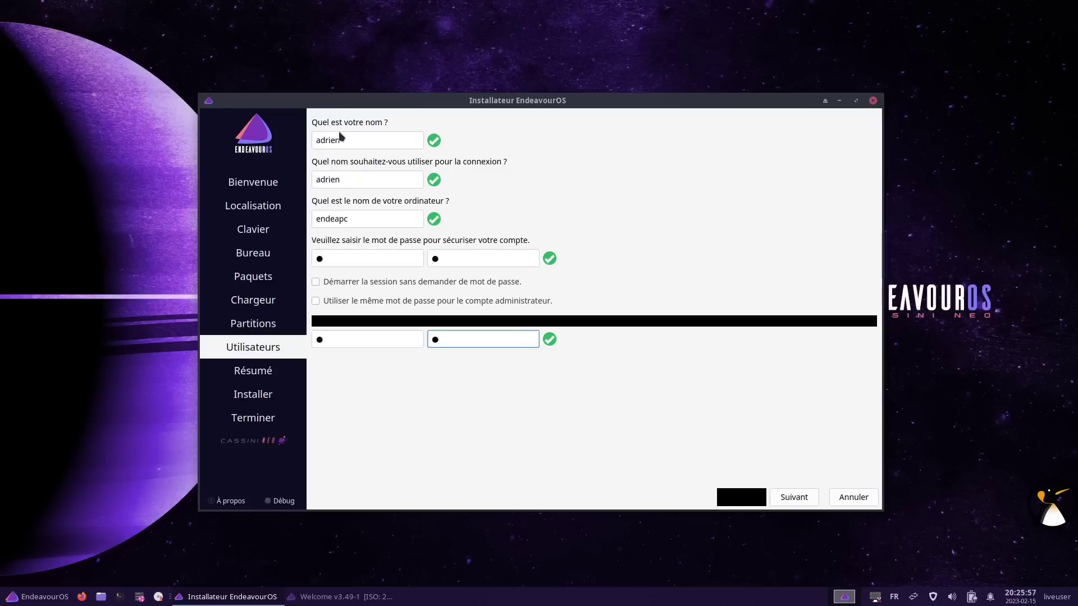
pyautogui.click(341, 258)
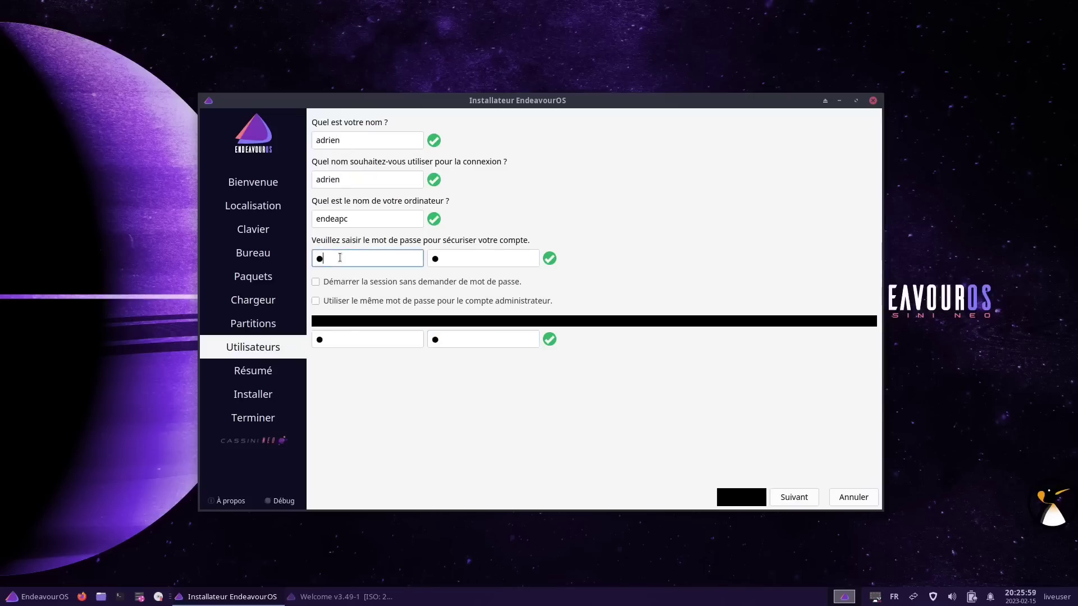
pyautogui.click(382, 341)
pyautogui.click(788, 504)
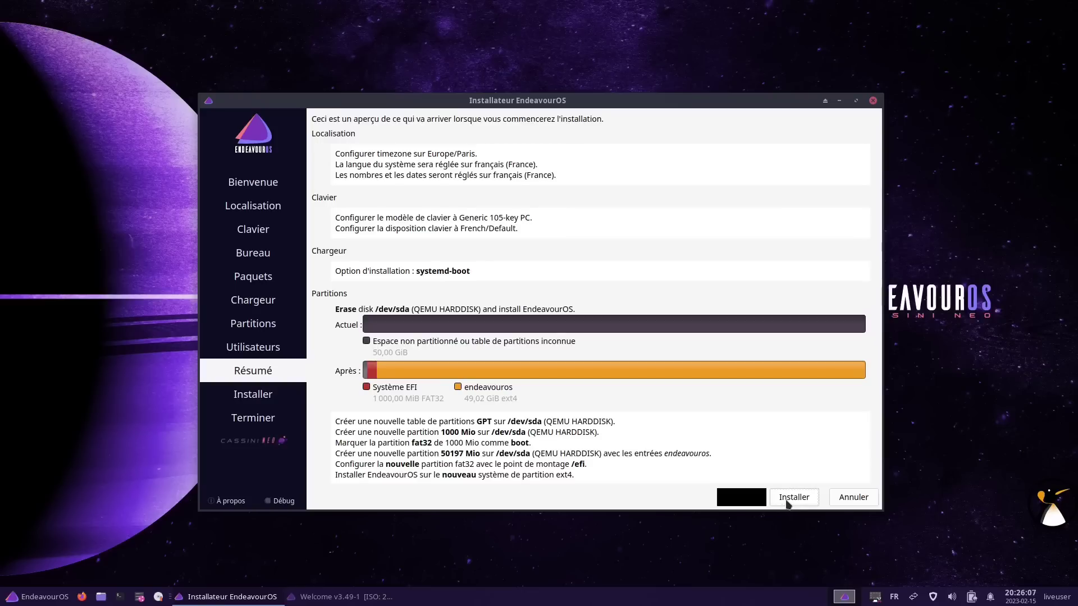
# Launch the installation on /dev/sda and confirm with 'Installer maintenant'
pyautogui.click(791, 497)
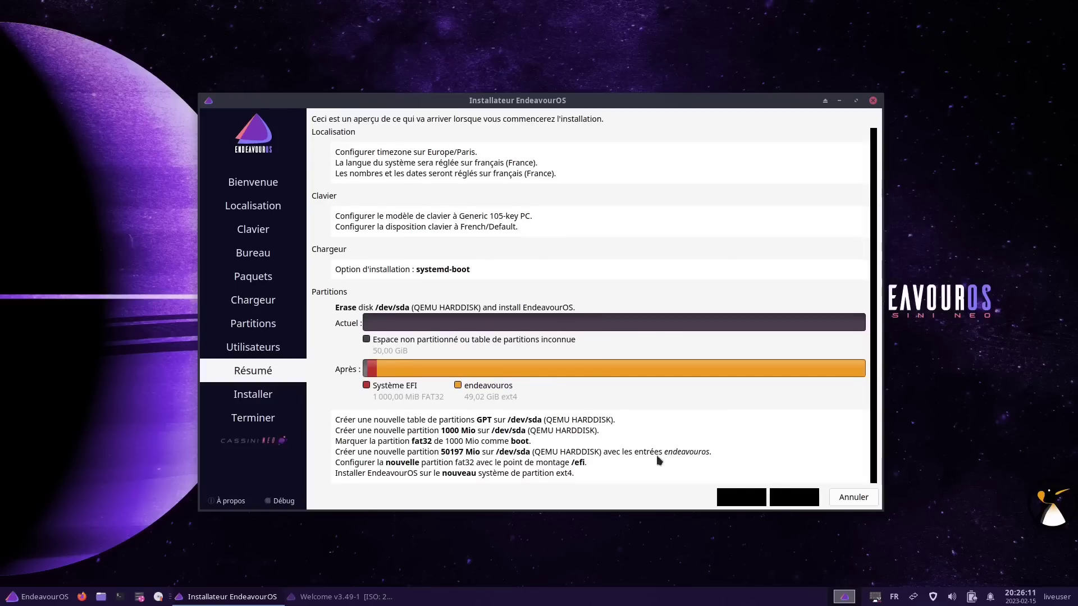
pyautogui.click(793, 498)
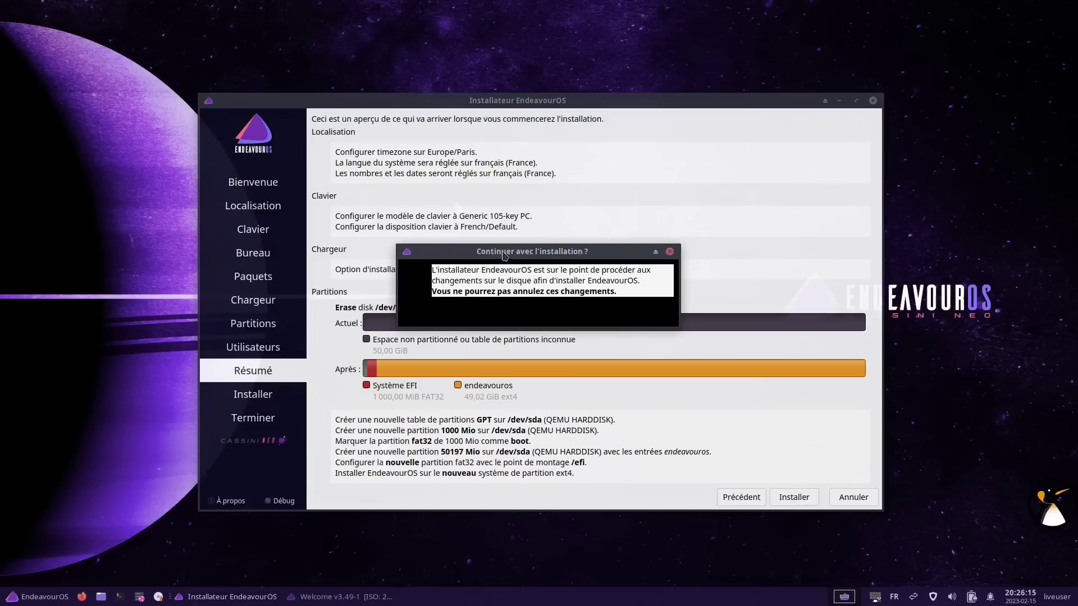
pyautogui.click(531, 301)
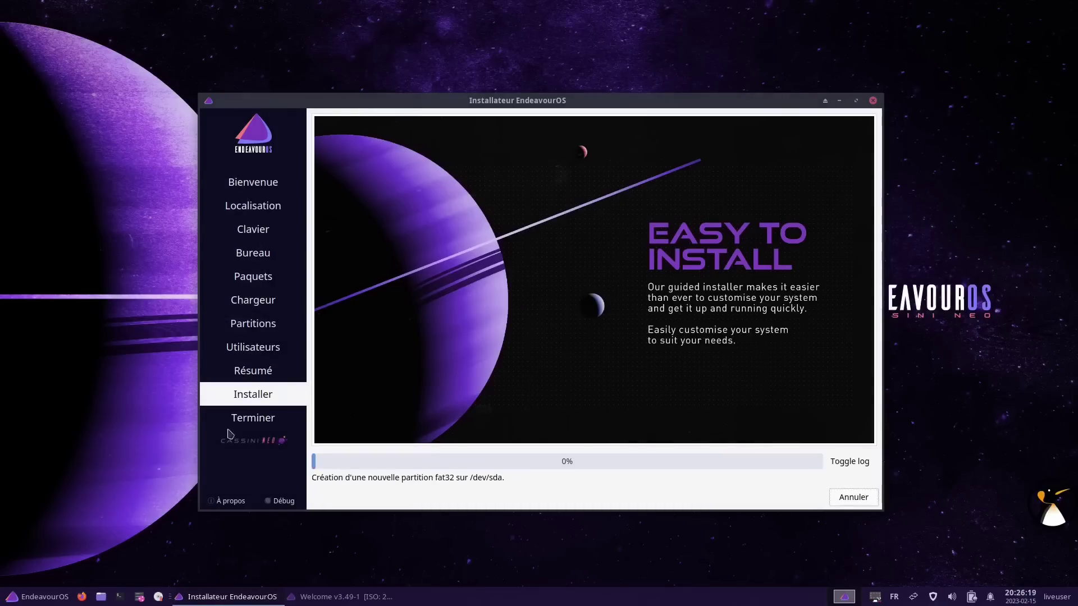
pyautogui.click(230, 501)
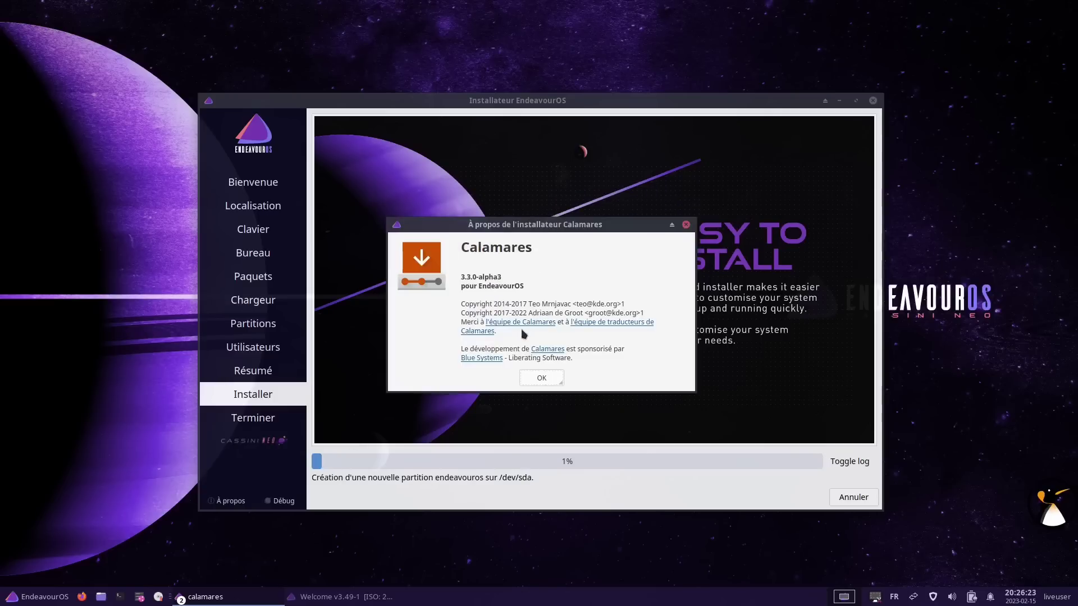
pyautogui.click(542, 379)
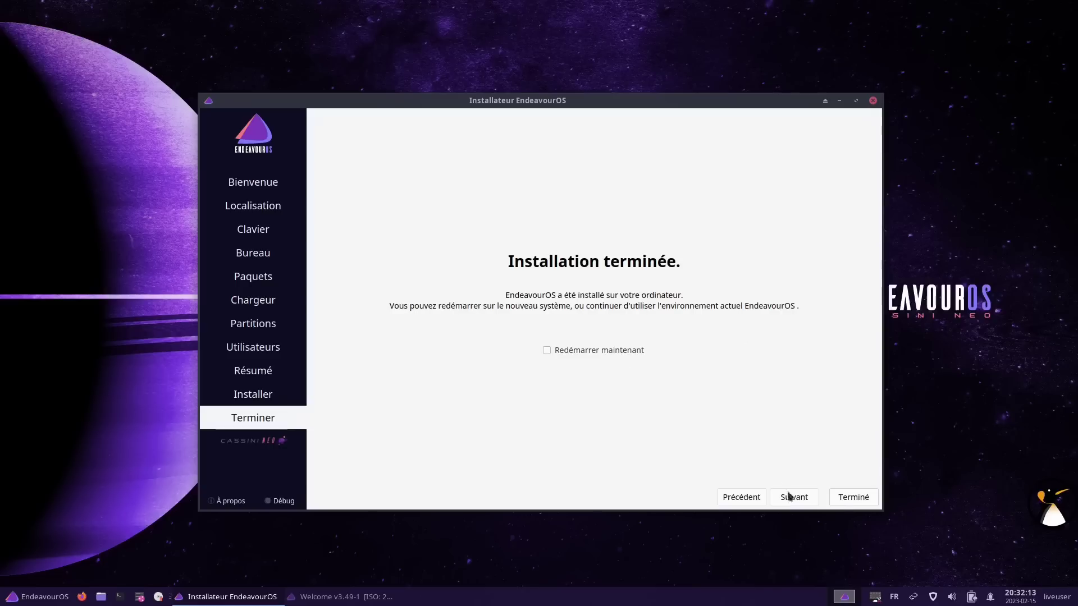
# Dismiss the 'Installation terminée' page with Terminé
pyautogui.click(861, 504)
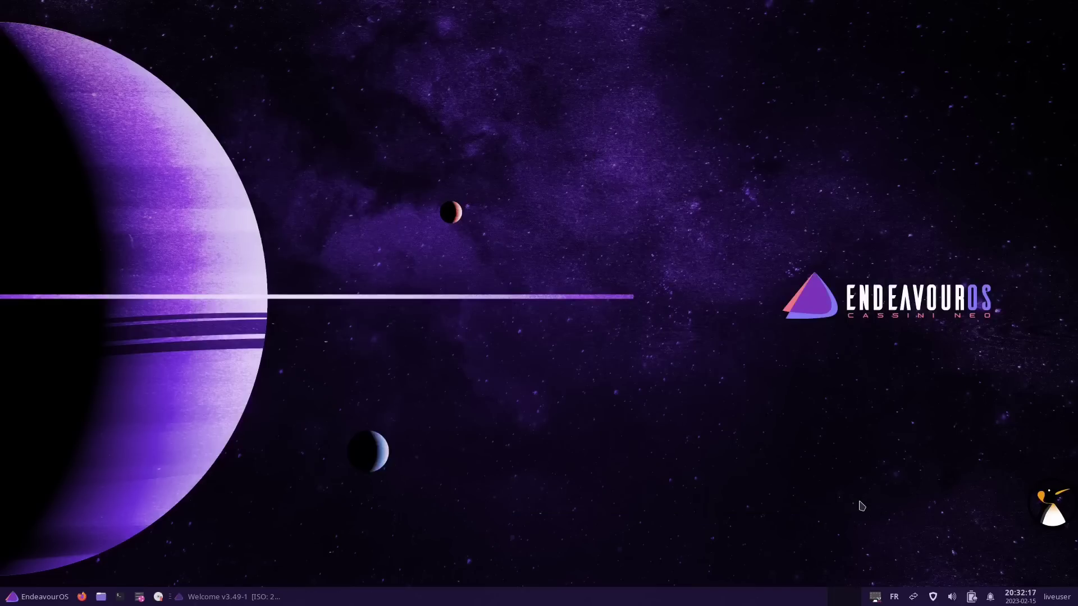
# Log out via the desktop menu's Applications > Log Out and choose Restart
pyautogui.rightClick(432, 186)
pyautogui.moveTo(473, 353)
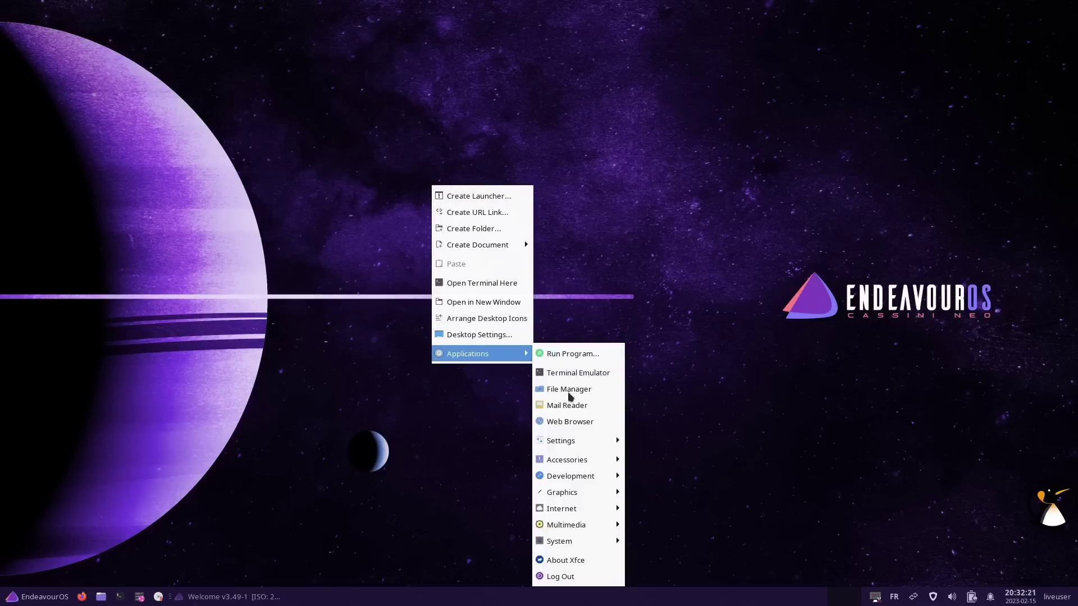
pyautogui.click(570, 577)
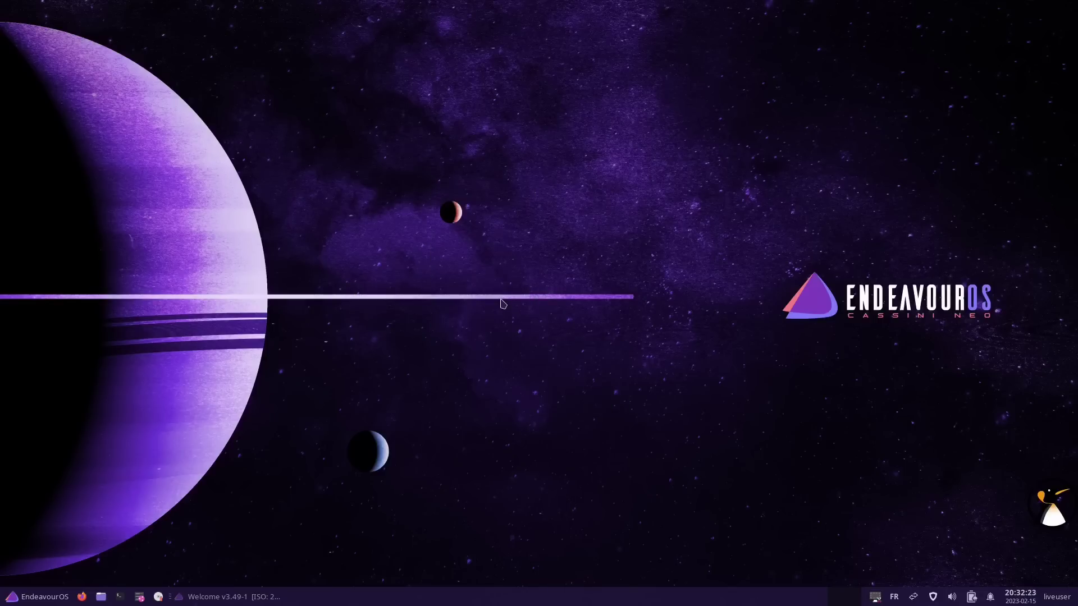
pyautogui.click(534, 268)
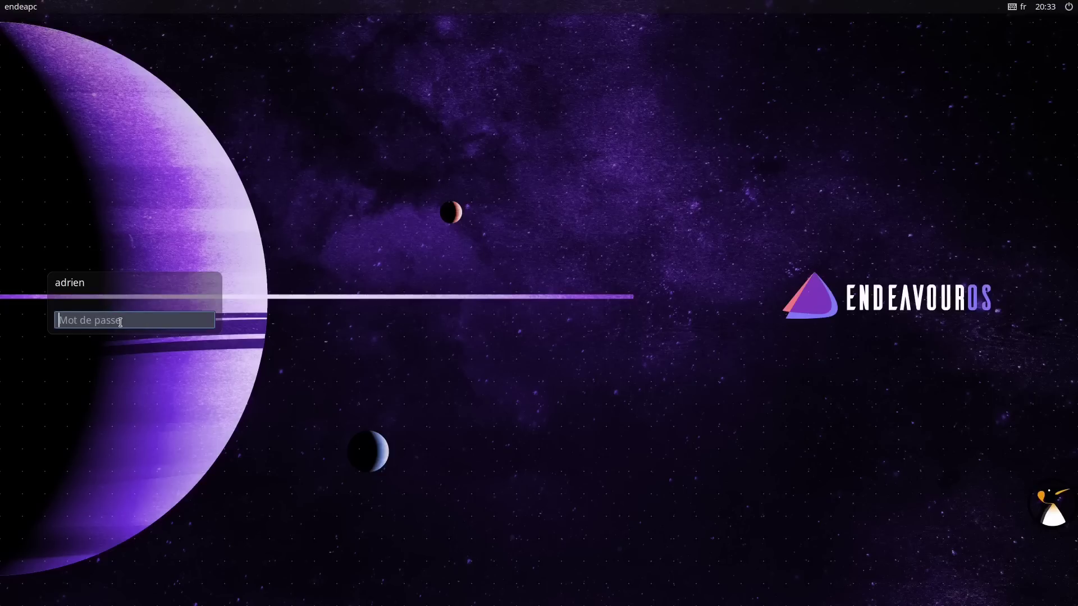
# Log into the newly installed system with the account password at the LightDM prompt
pyautogui.write('•')
pyautogui.press('Return')
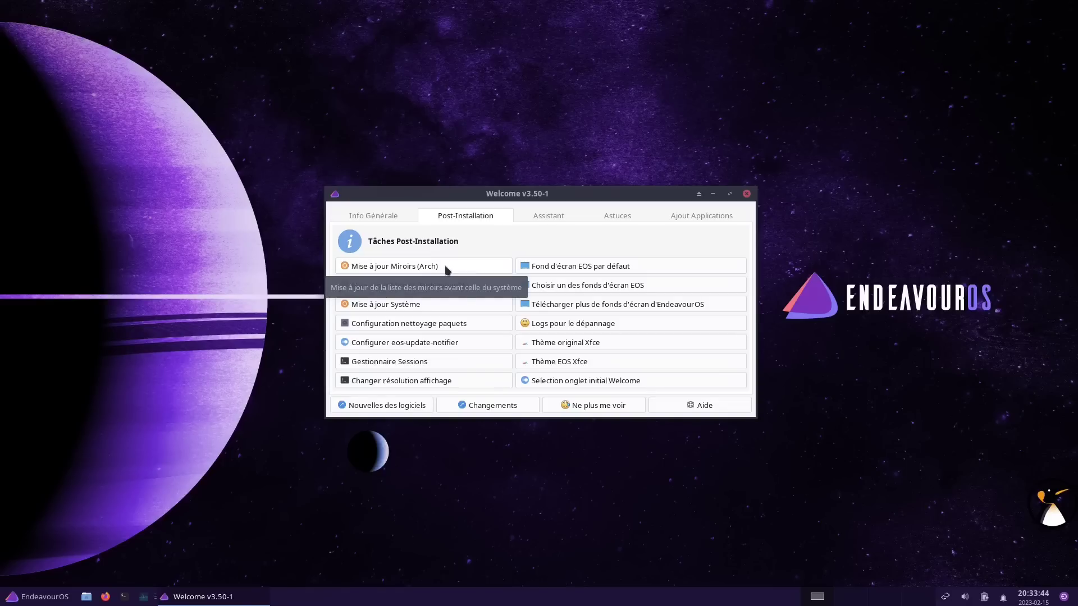
# Rank the Arch mirrors from France and Germany with reflector-simple
pyautogui.click(447, 270)
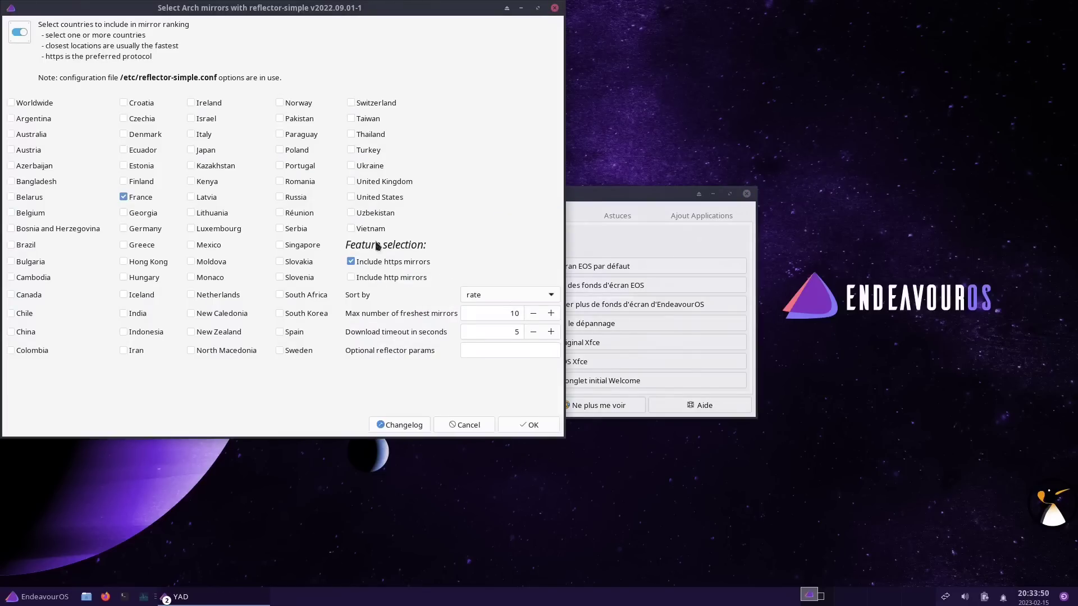
pyautogui.moveTo(370, 12); pyautogui.dragTo(674, 63)
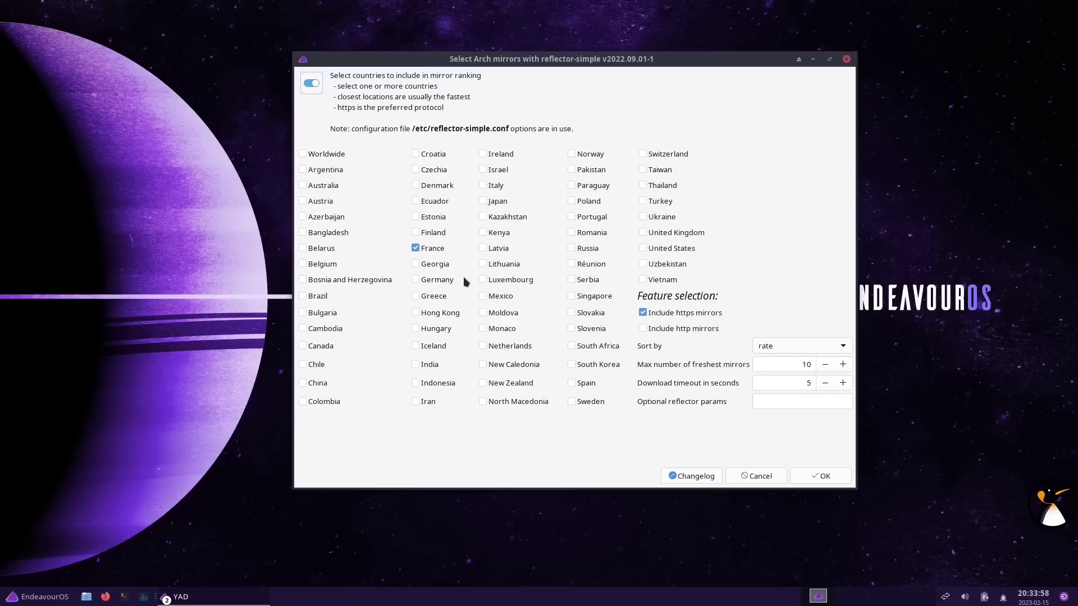
pyautogui.click(416, 280)
pyautogui.click(819, 476)
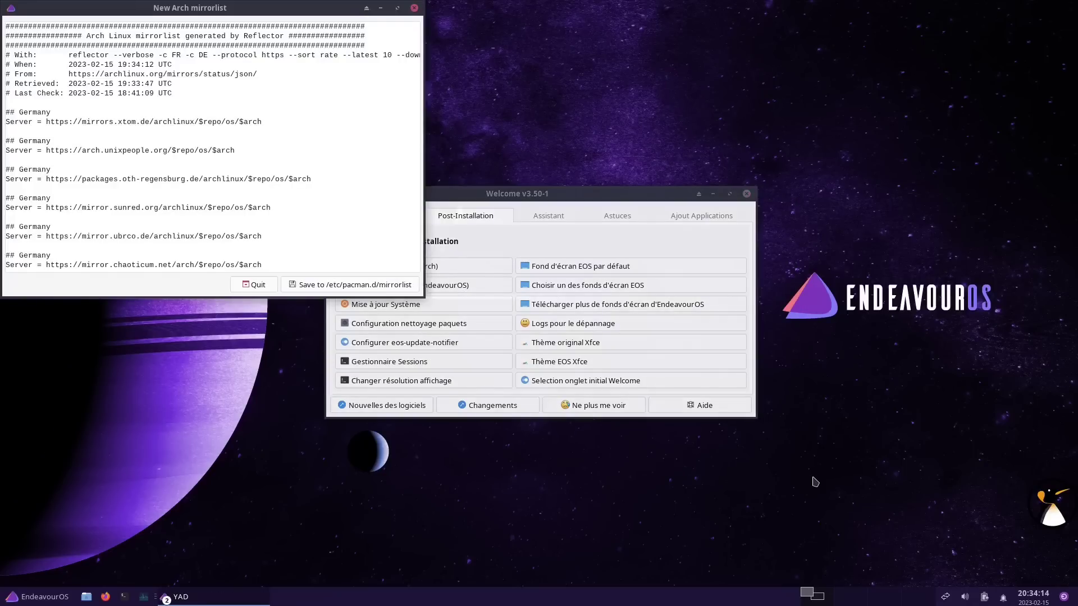
# Review the generated mirrorlist and save it to /etc/pacman.d/mirrorlist
pyautogui.moveTo(166, 11); pyautogui.dragTo(516, 142)
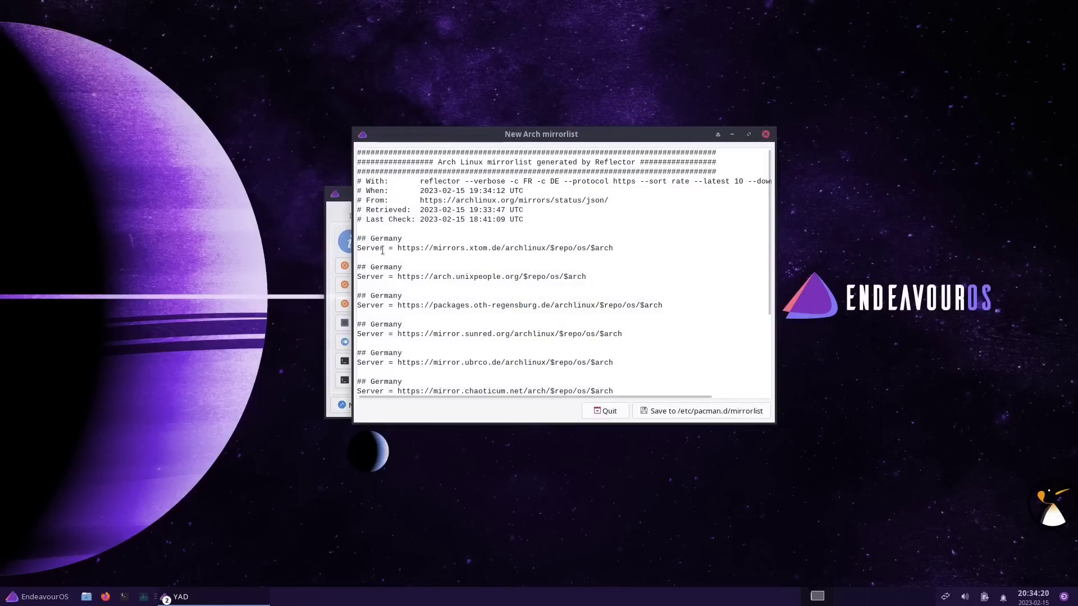
pyautogui.scroll(-3, 399, 285)
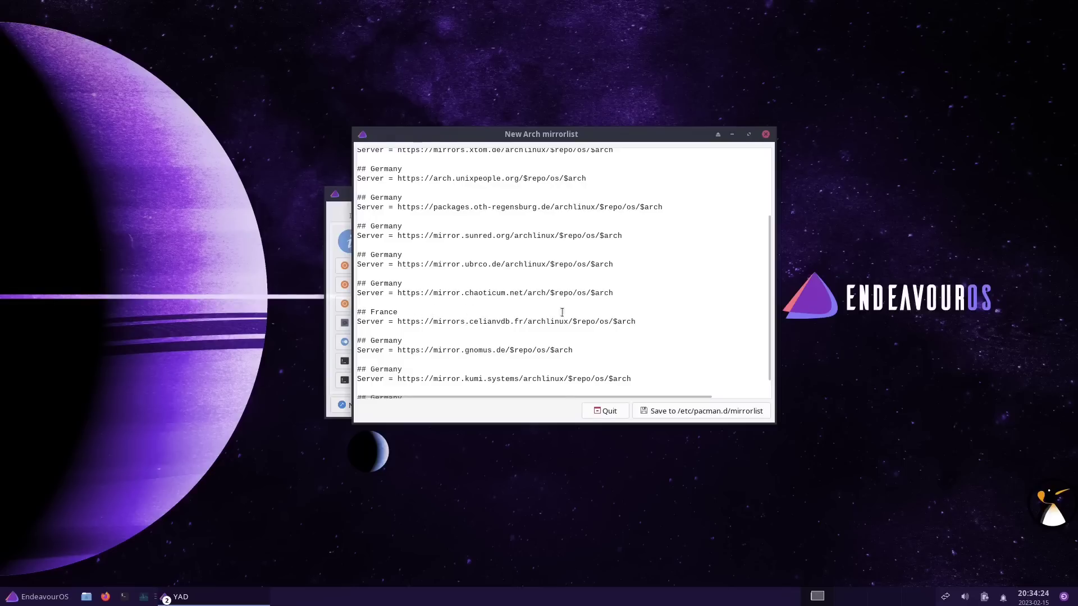
pyautogui.scroll(3, 561, 312)
pyautogui.click(699, 414)
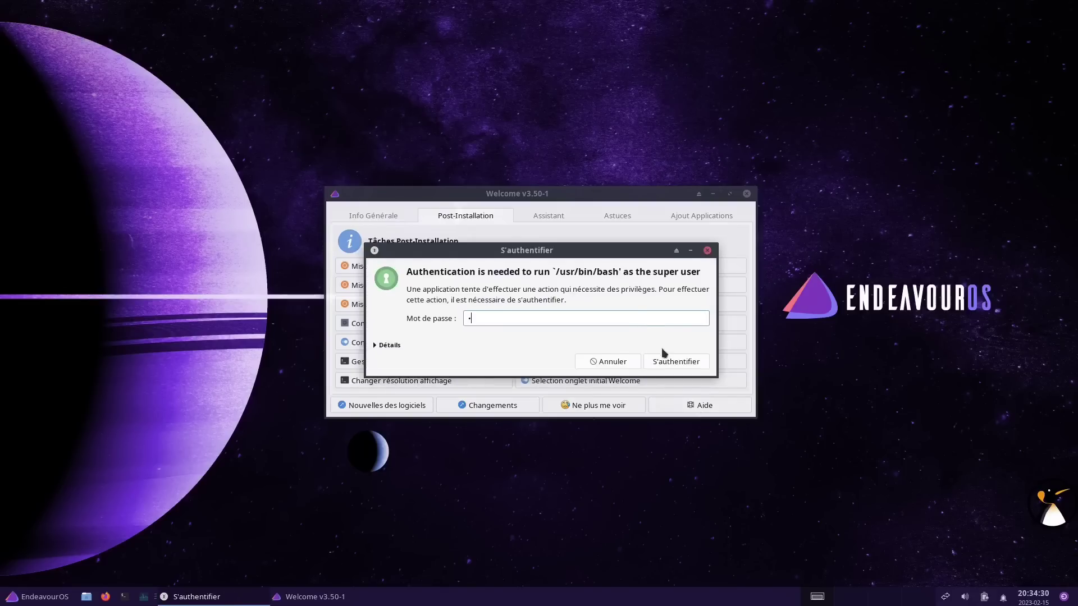
pyautogui.press('Escape')
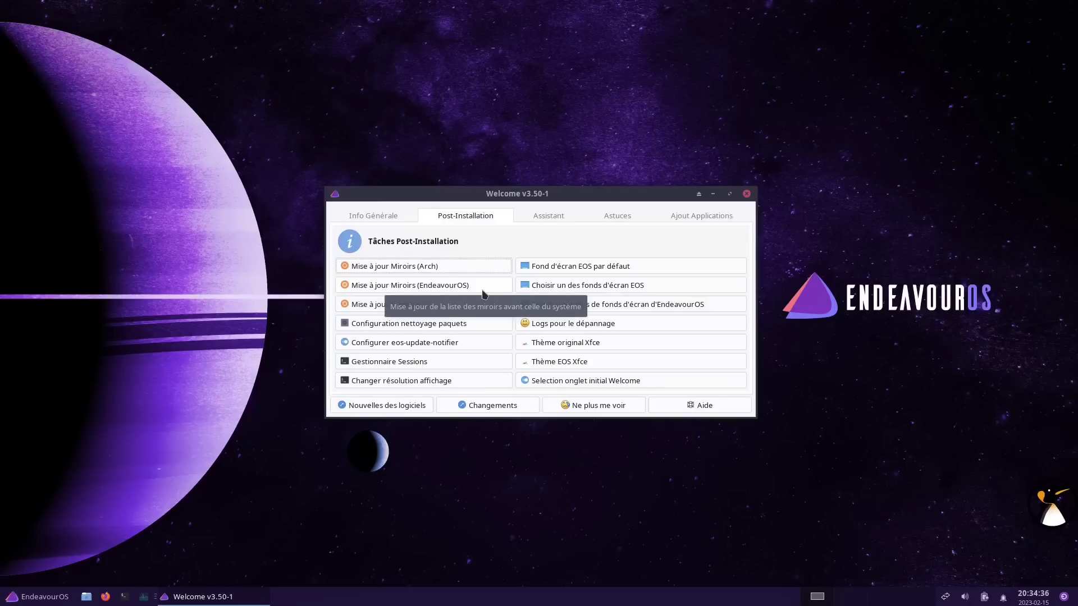
# Rank the EndeavourOS mirrors, save them with the root password, and close the terminal
pyautogui.click(418, 291)
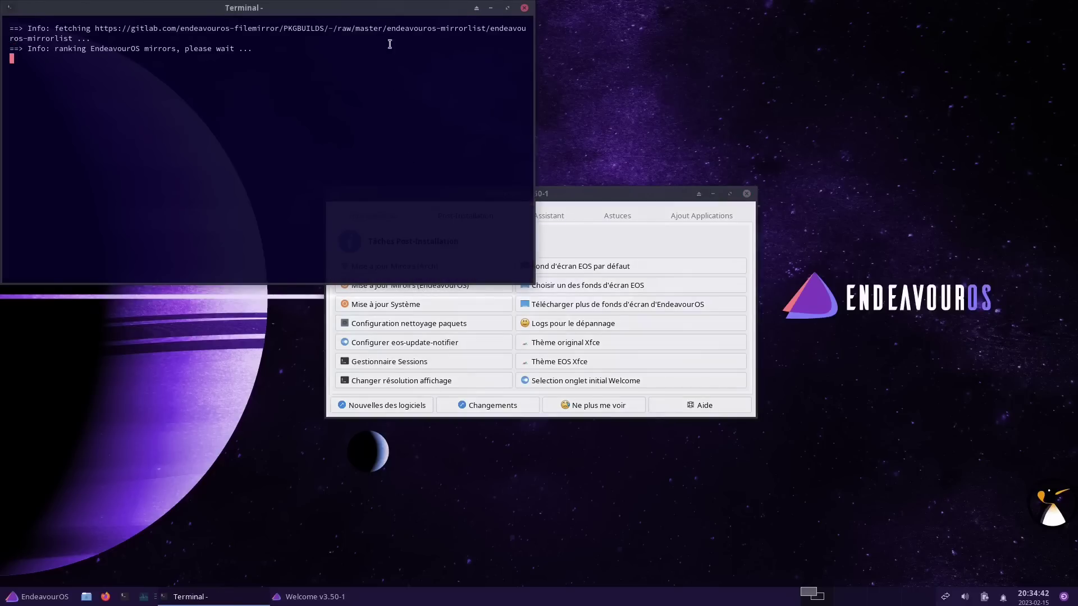
pyautogui.moveTo(401, 12); pyautogui.dragTo(688, 154)
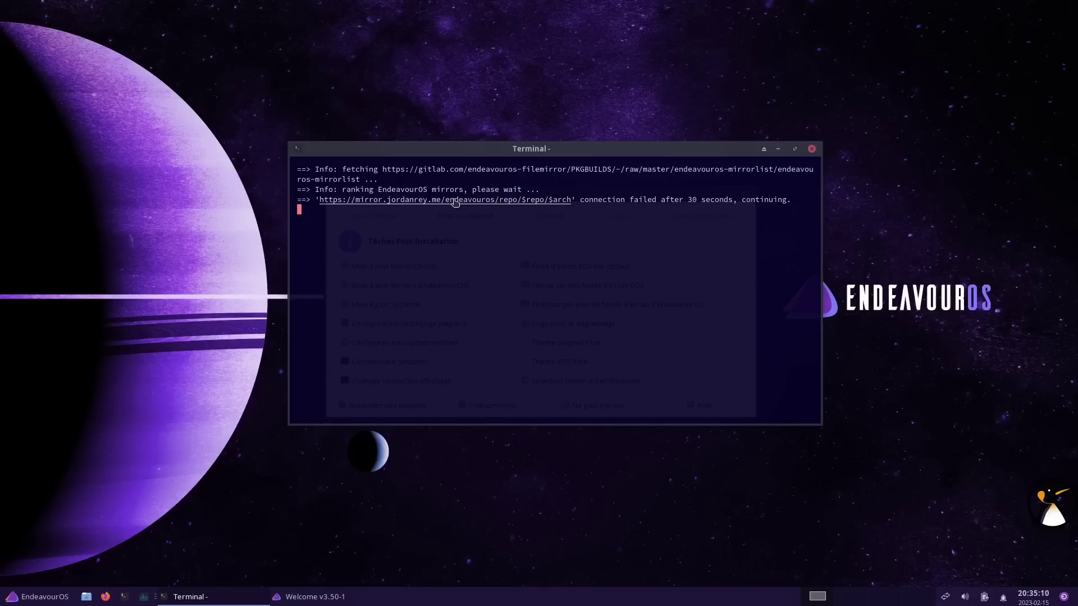
pyautogui.moveTo(500, 150); pyautogui.dragTo(497, 203)
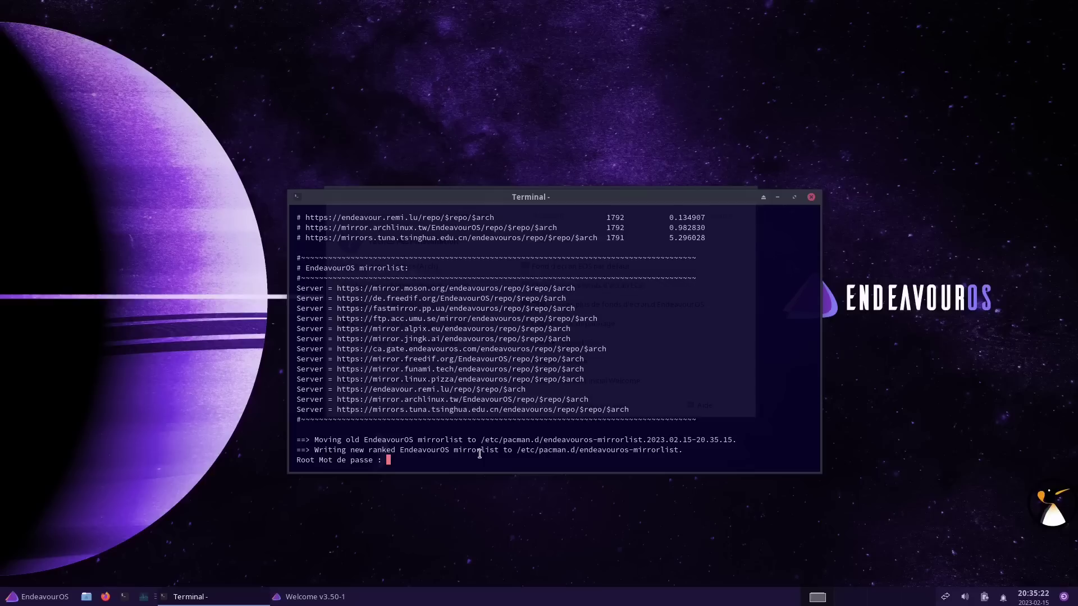
pyautogui.press('Return')
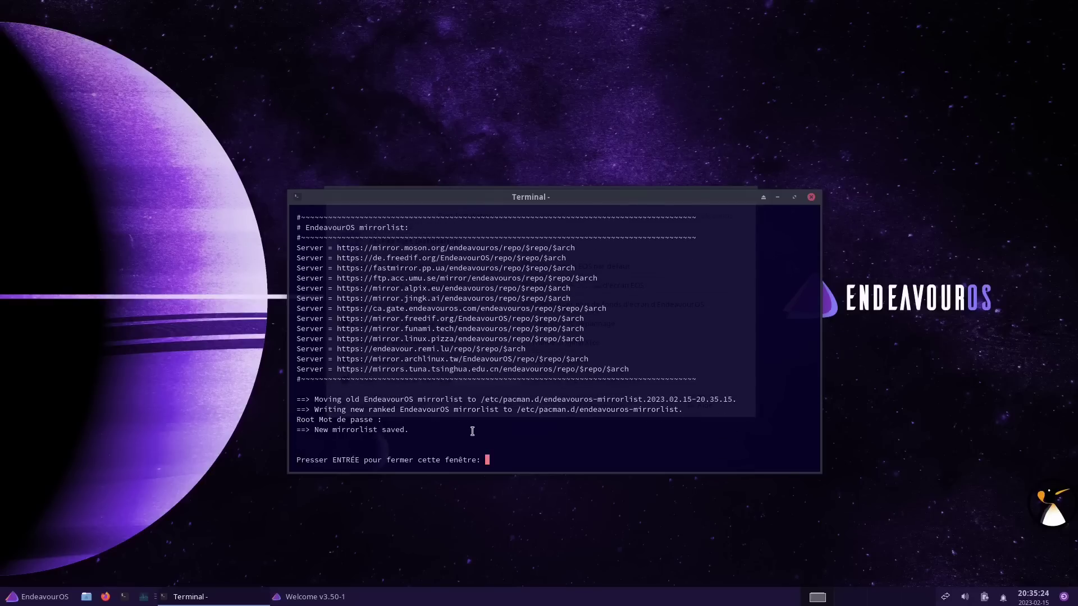
pyautogui.press('Return')
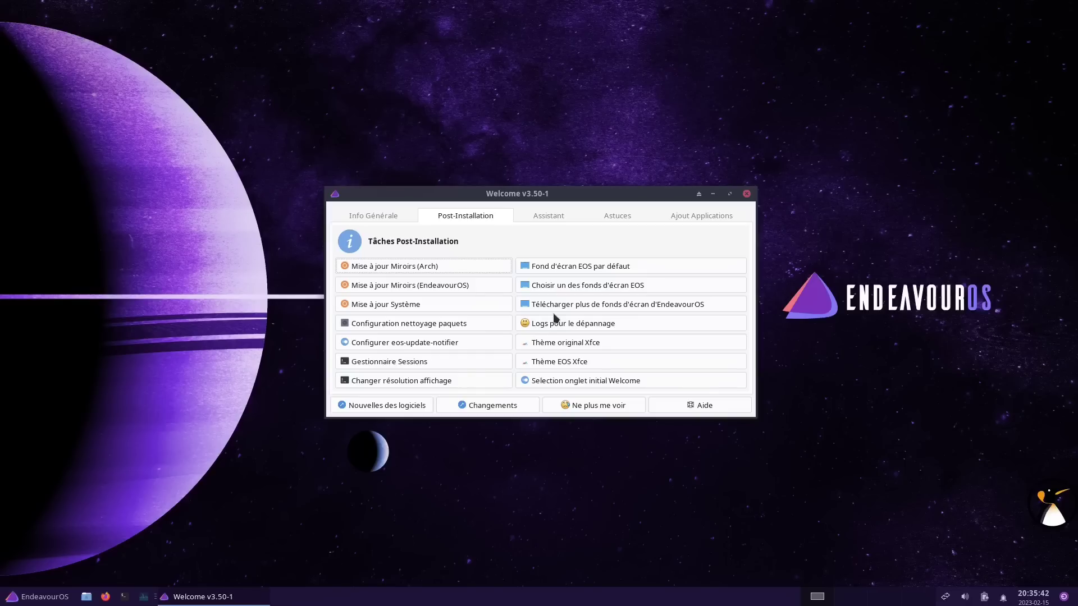
# Run the Welcome system update check and close its finished terminal
pyautogui.click(443, 309)
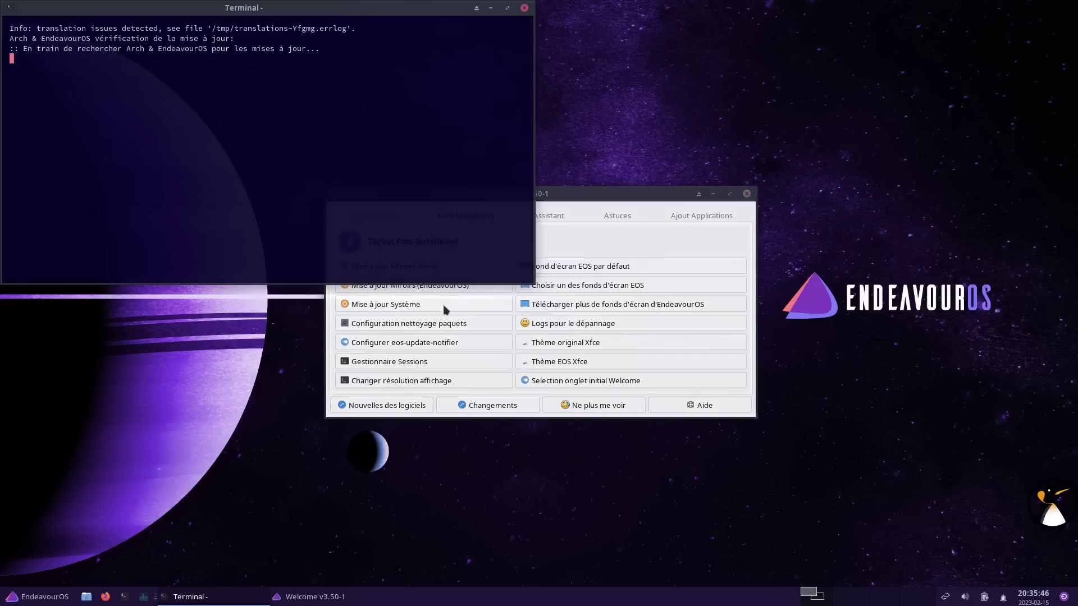
pyautogui.moveTo(396, 12); pyautogui.dragTo(656, 156)
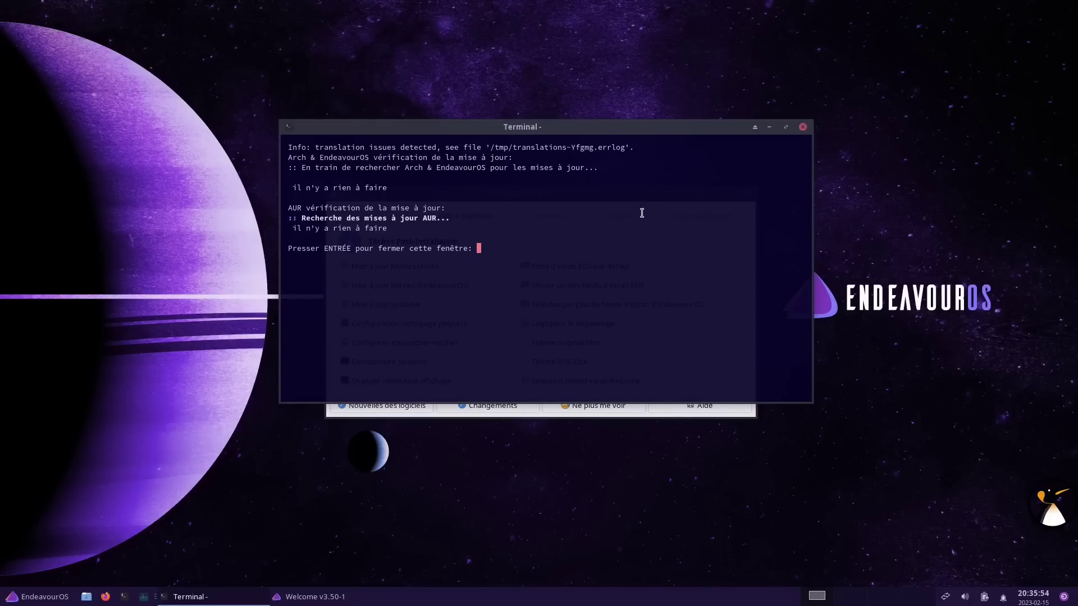
pyautogui.press('Return')
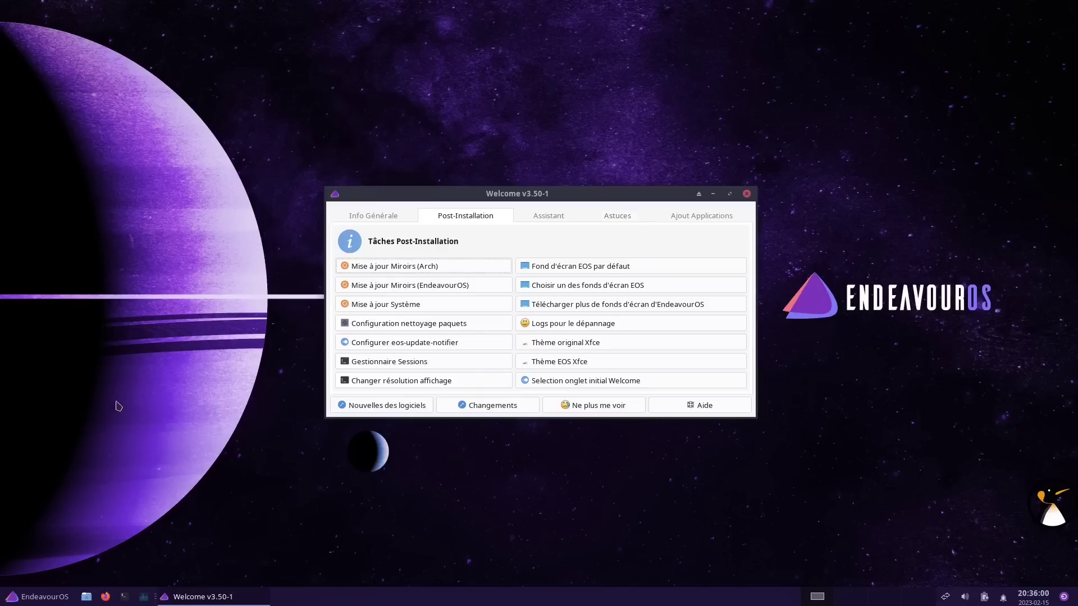
# In a new, larger-font terminal, run sudo pacman -Syyu and confirm nothing needs updating
pyautogui.click(123, 598)
pyautogui.moveTo(345, 9); pyautogui.dragTo(625, 94)
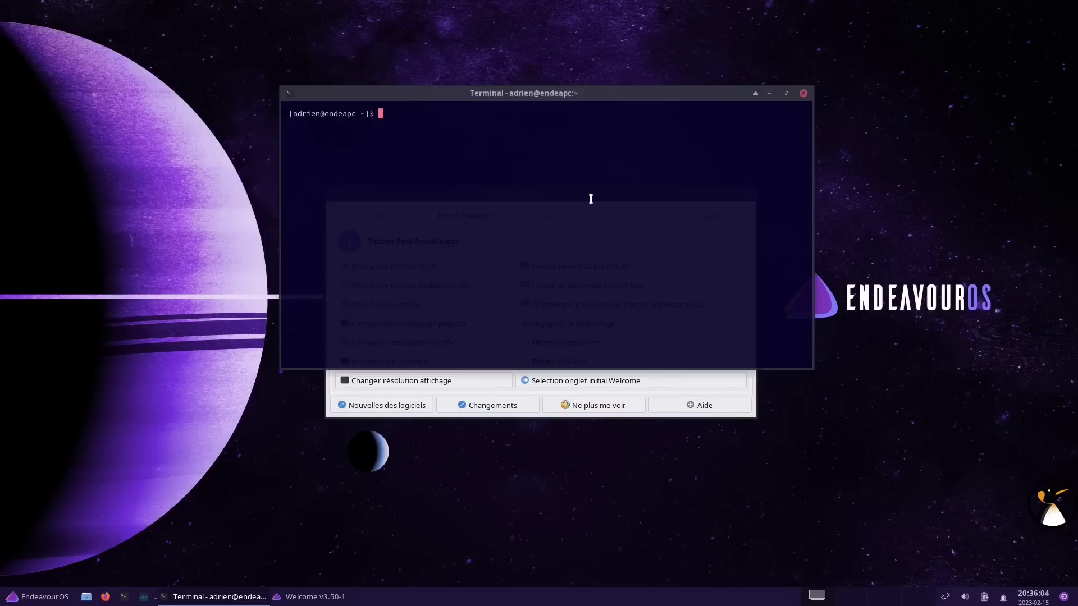
pyautogui.hotkey('ctrl', '+')
pyautogui.hotkey('ctrl', '+')
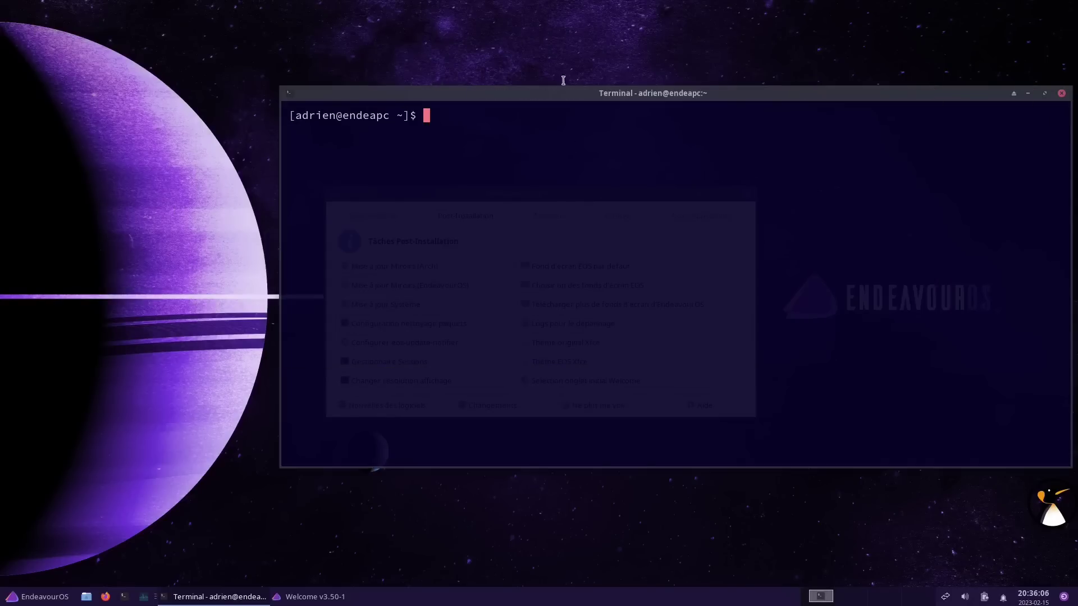
pyautogui.moveTo(542, 98); pyautogui.dragTo(444, 94)
pyautogui.write('sudo')
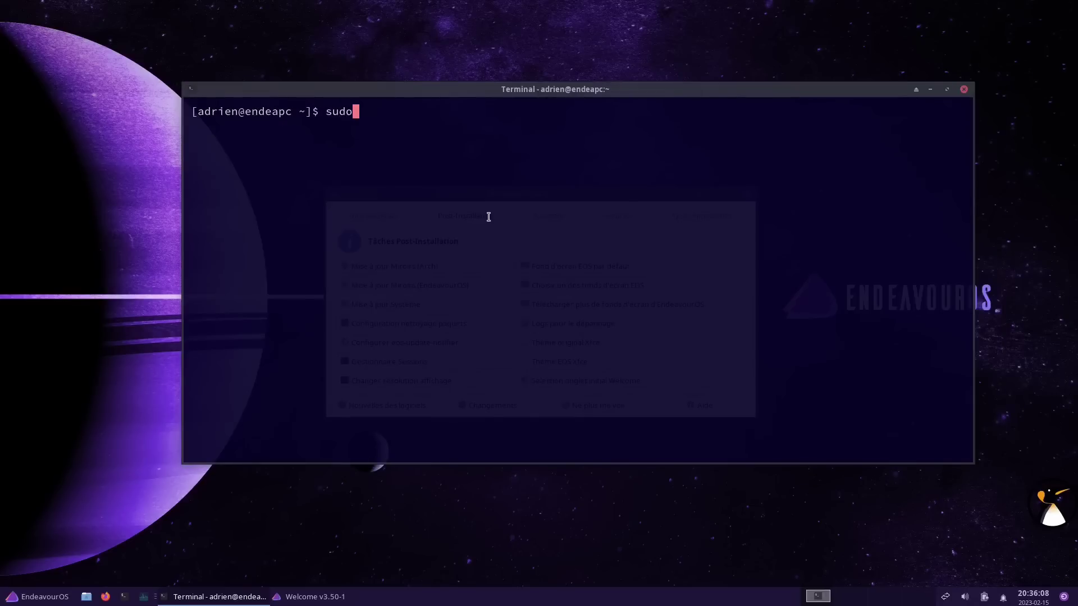
pyautogui.write(' pacman -Syyu')
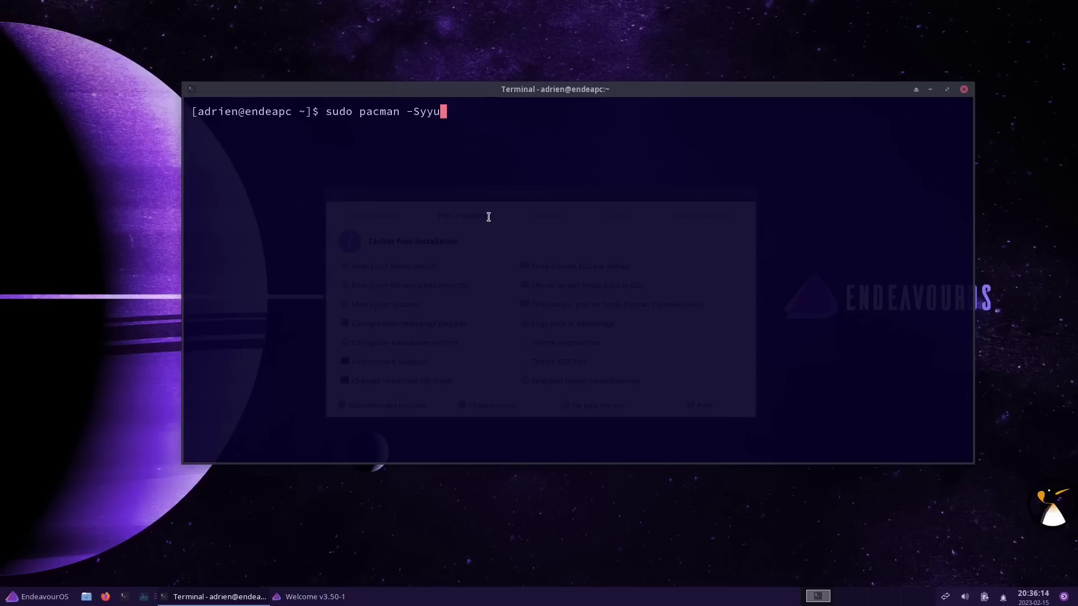
pyautogui.press('Return')
pyautogui.press('Return')
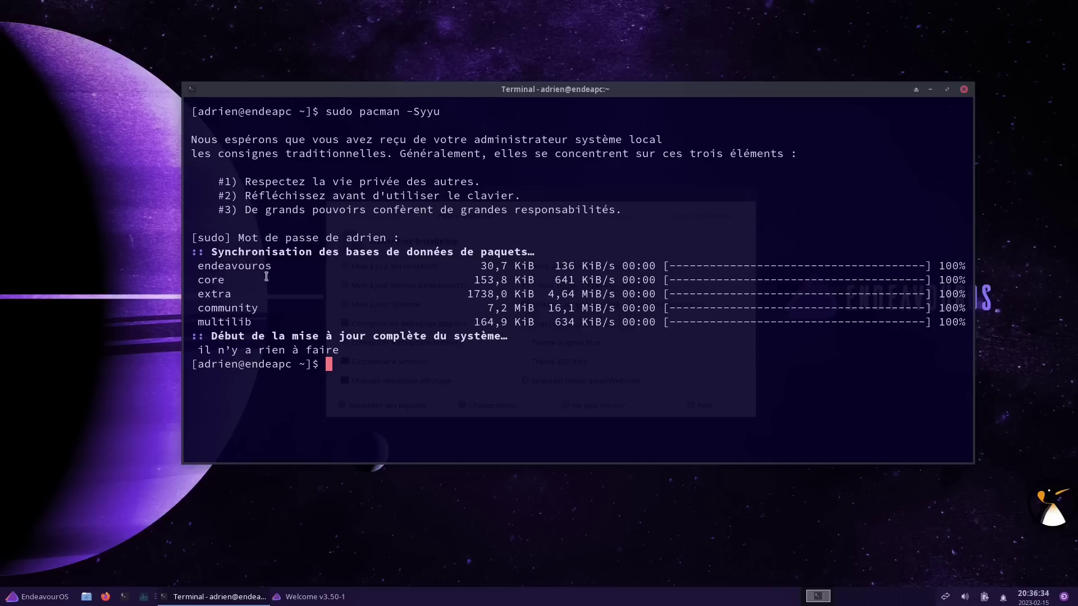
pyautogui.moveTo(197, 269); pyautogui.dragTo(989, 271)
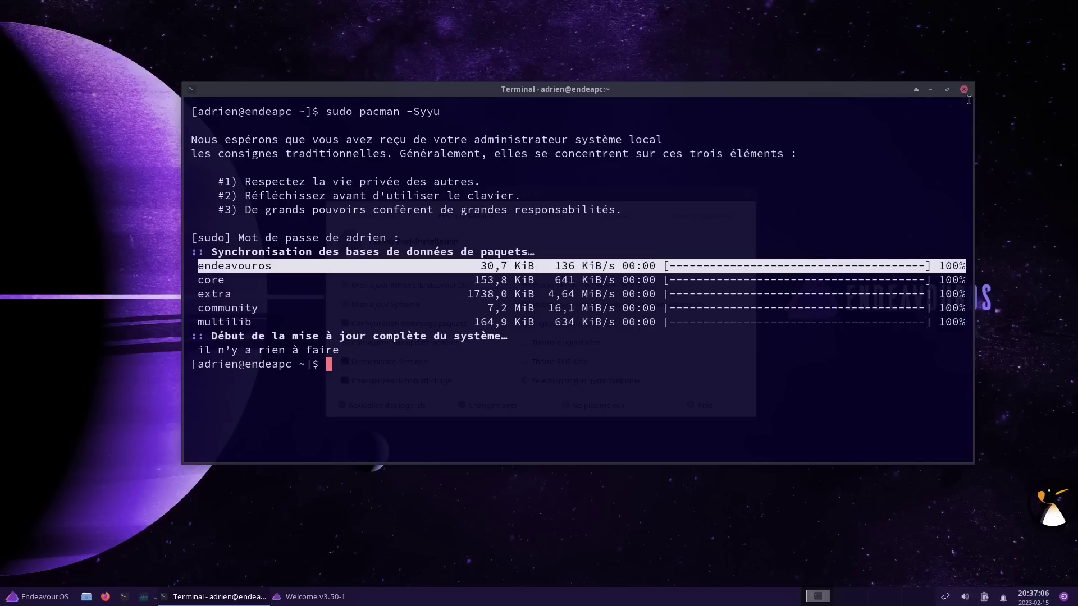
# Close the terminal and switch Welcome to its Assistant tab, briefly revisiting Post-Installation
pyautogui.click(963, 89)
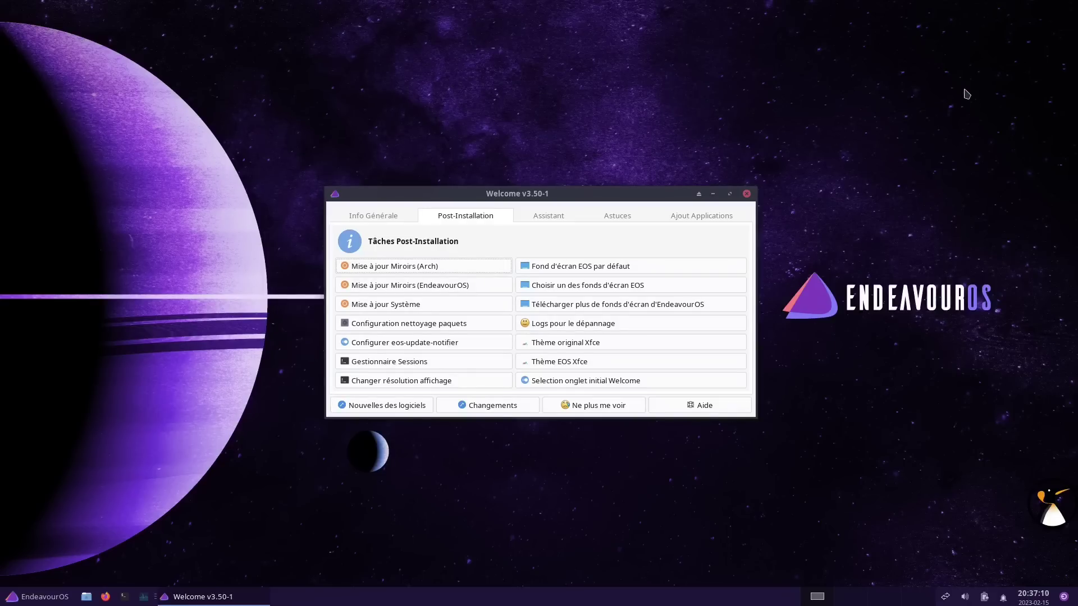
pyautogui.click(550, 217)
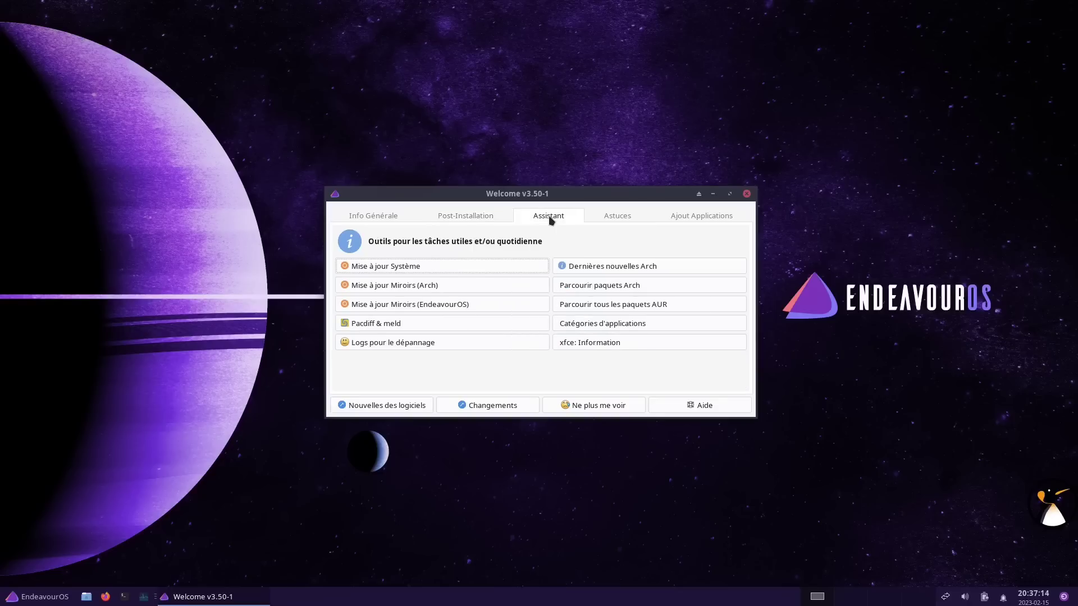
pyautogui.click(450, 216)
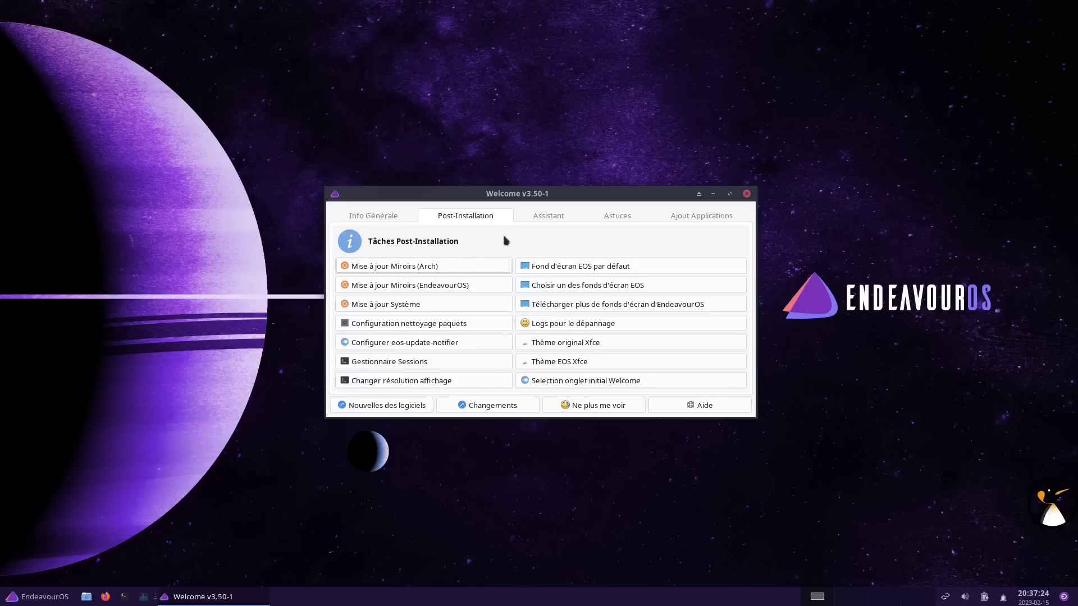
pyautogui.click(527, 220)
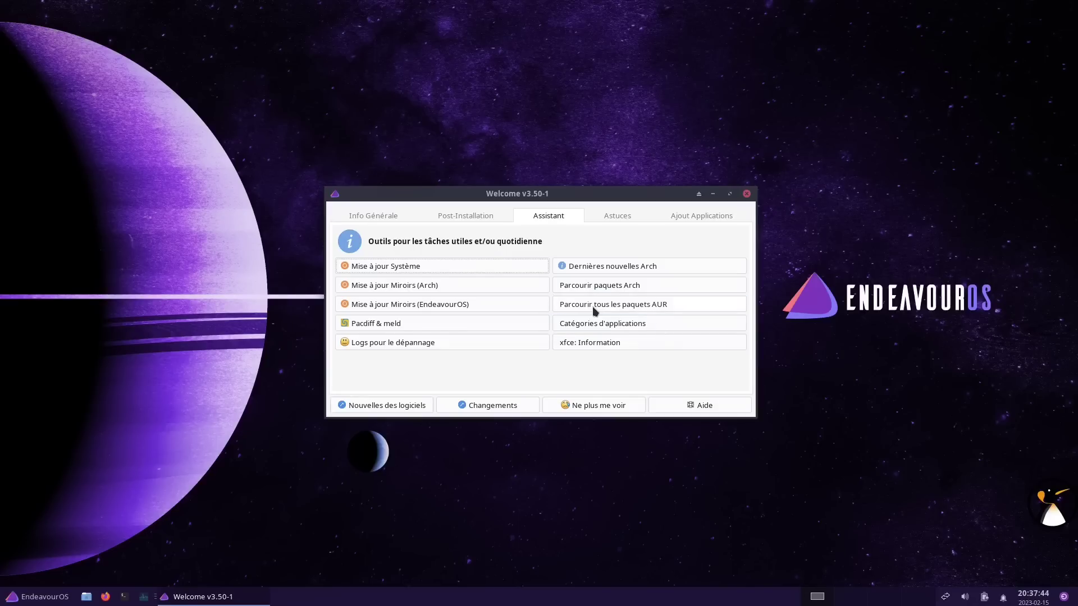
# Browse the AUR and Arch package lists and the Astuces AUR tips page in Firefox
pyautogui.click(593, 307)
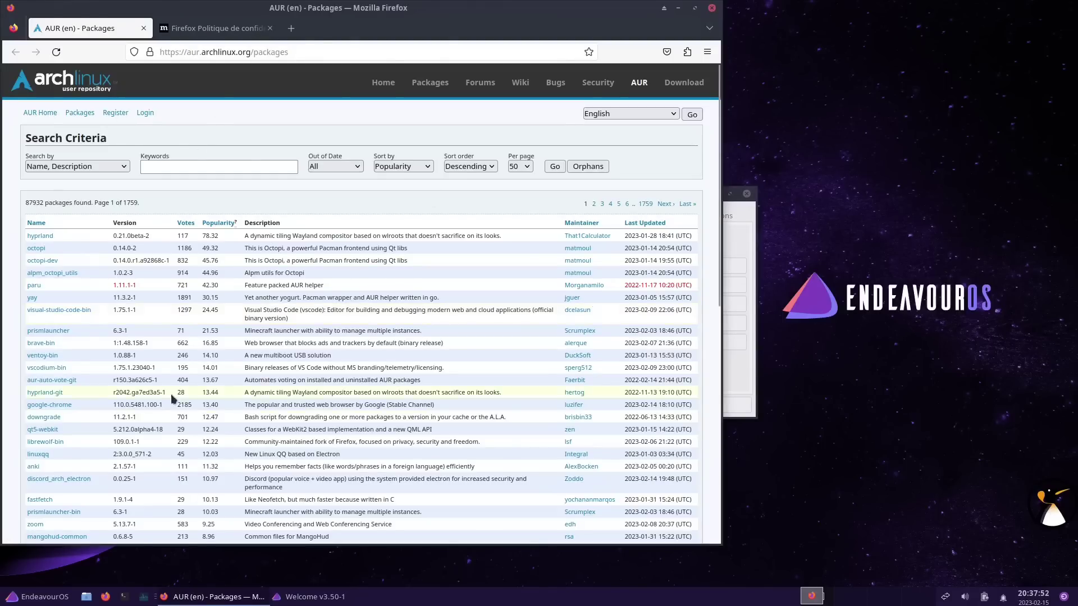
pyautogui.click(712, 8)
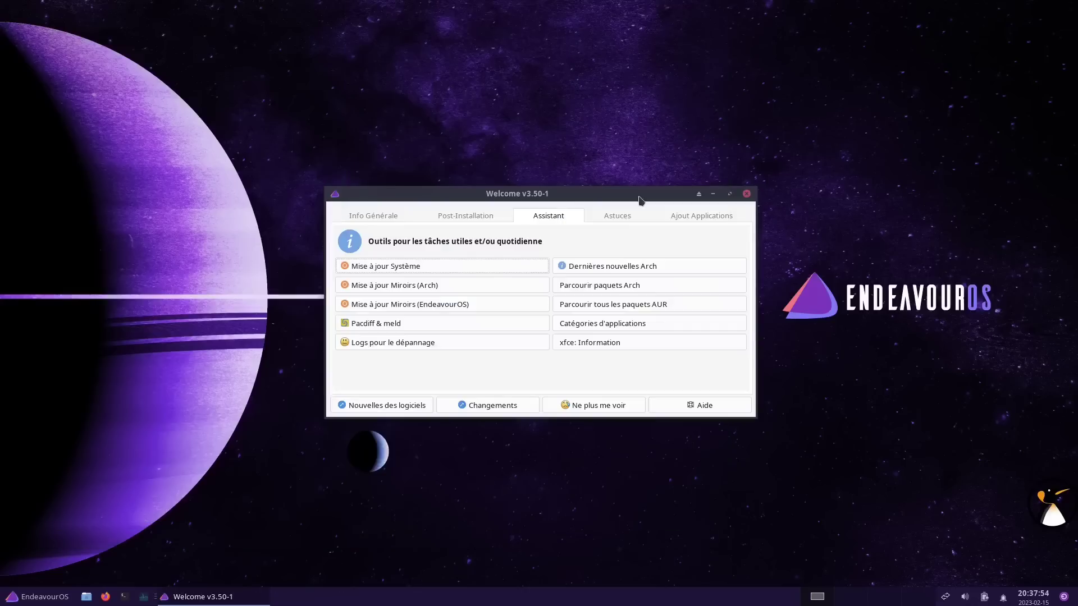
pyautogui.click(599, 287)
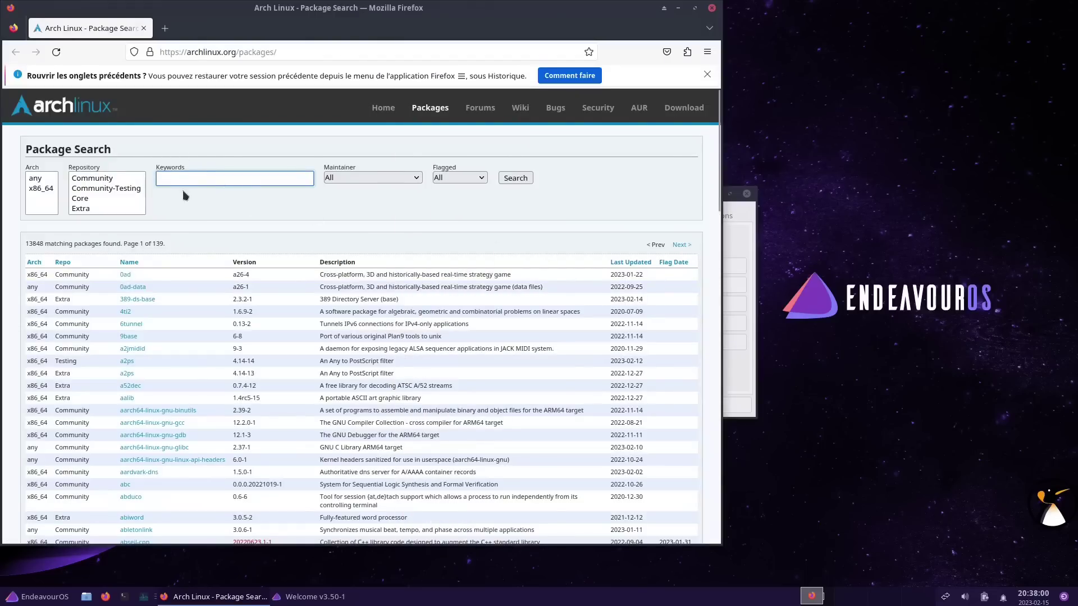
pyautogui.click(711, 8)
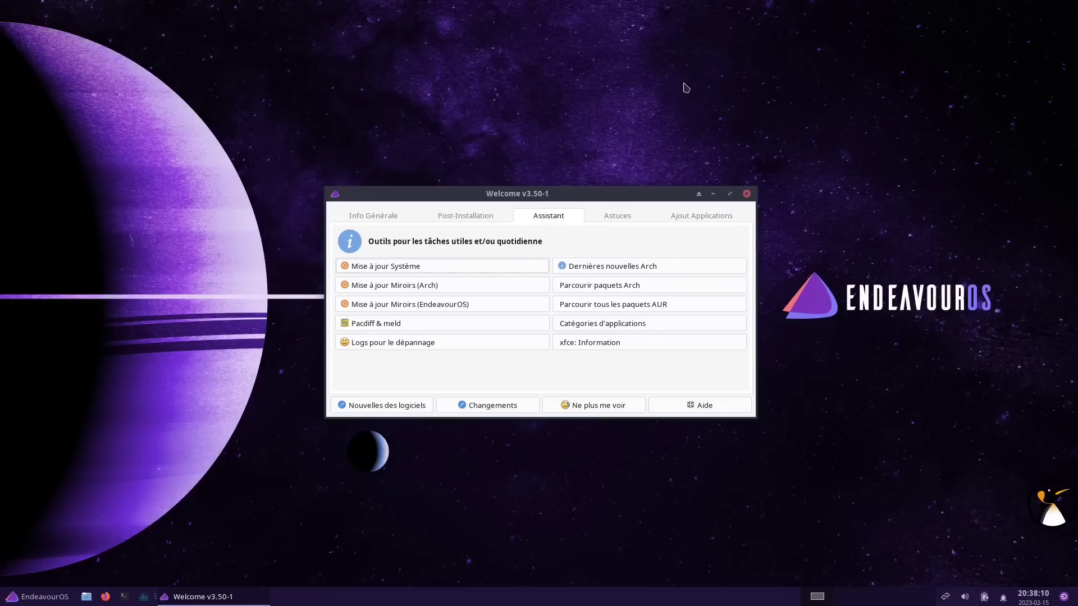
pyautogui.click(632, 218)
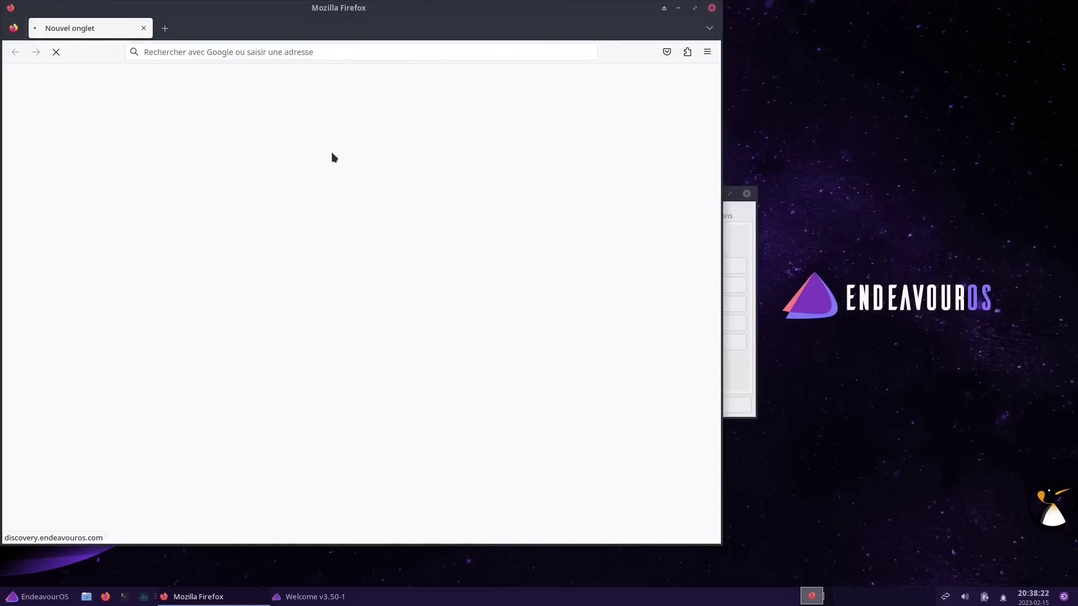
pyautogui.scroll(-3, 403, 211)
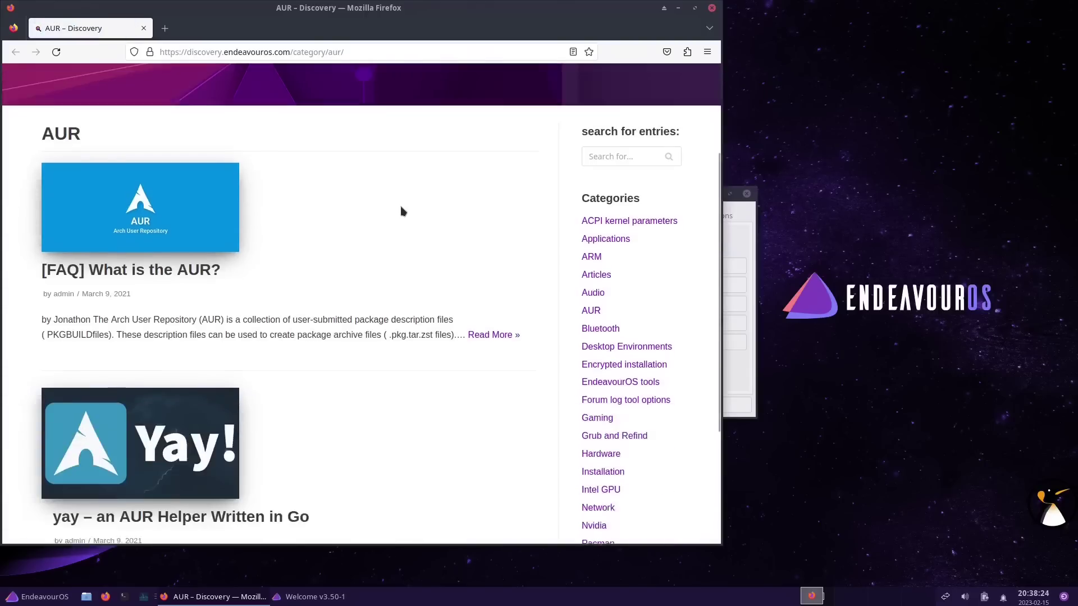
pyautogui.click(711, 7)
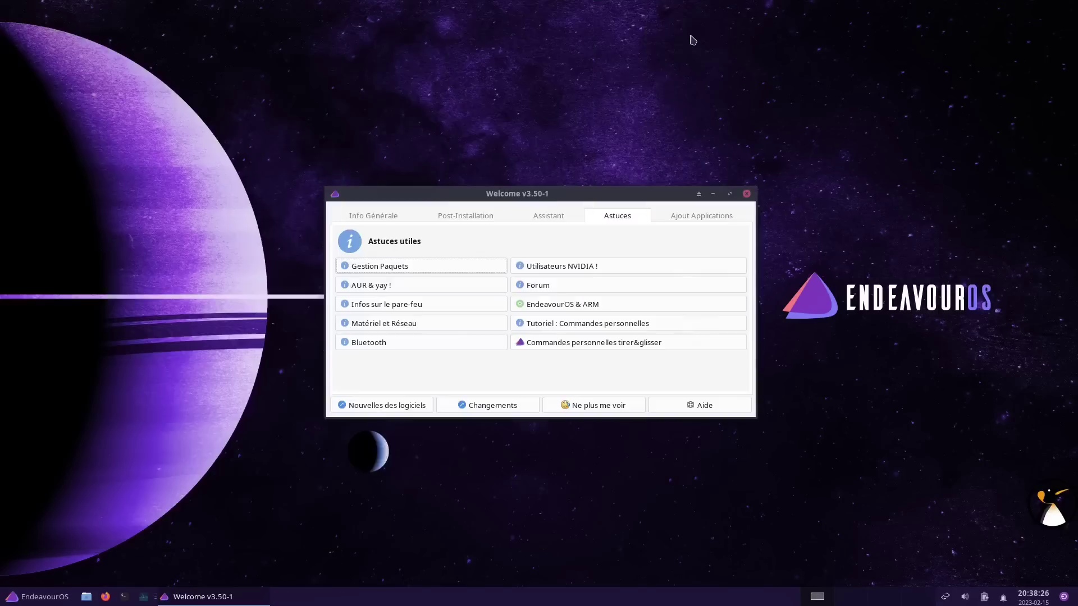
# Read the NVIDIA guidance and Optimus Switch article, close Firefox, and show Ajout Applications
pyautogui.click(541, 269)
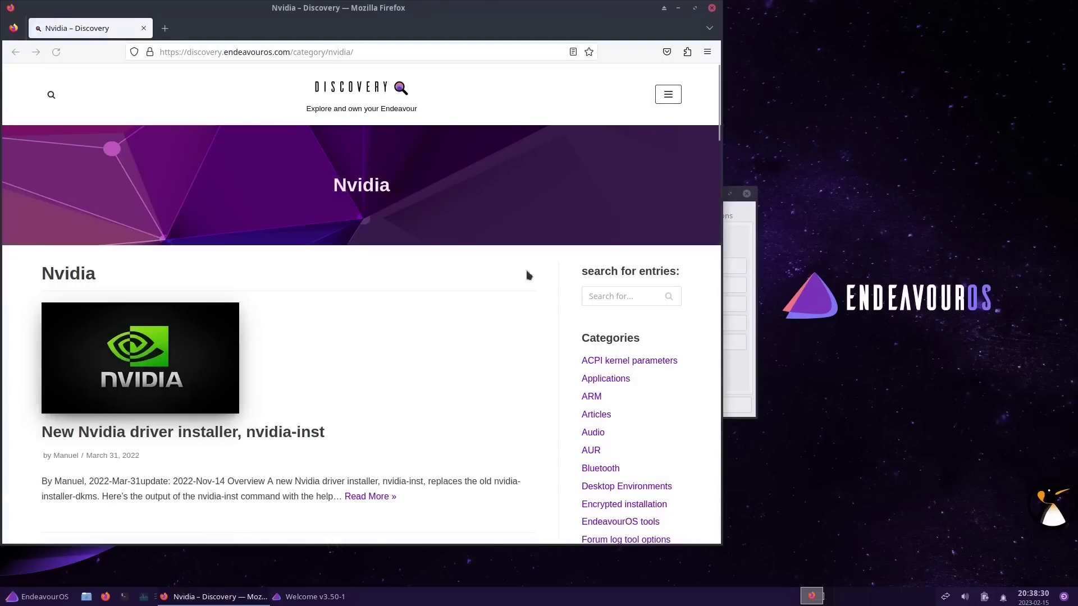
pyautogui.scroll(-3, 418, 270)
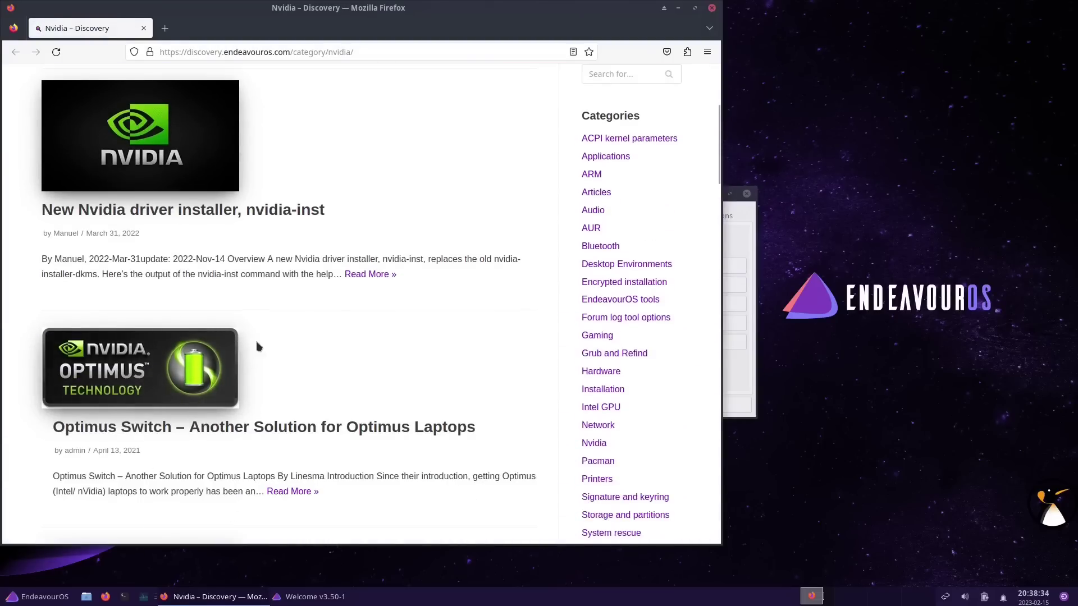
pyautogui.scroll(-4, 257, 347)
pyautogui.click(174, 208)
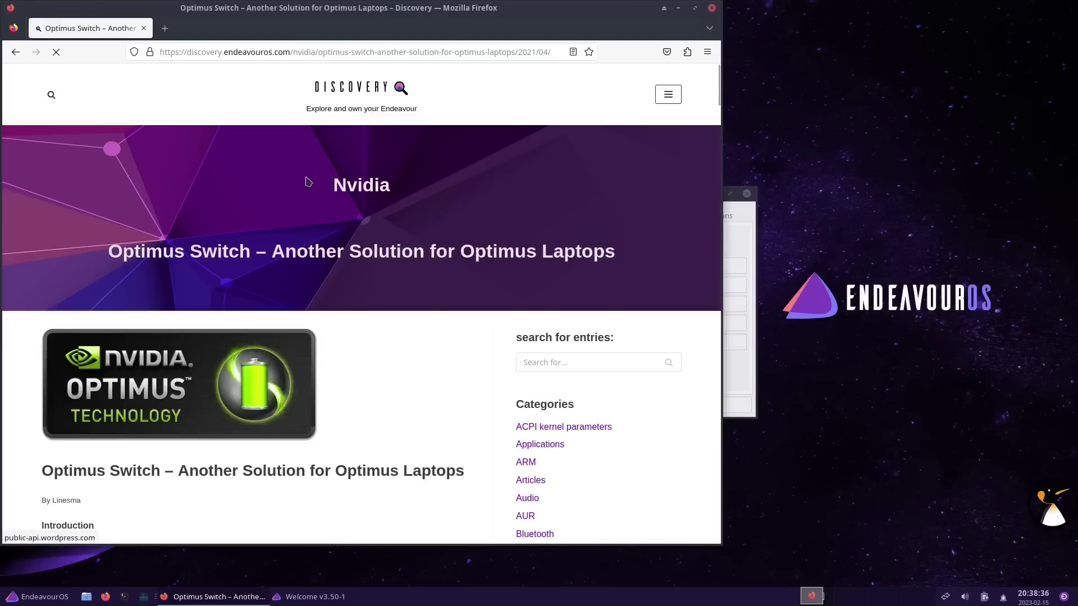
pyautogui.scroll(-1, 437, 199)
pyautogui.scroll(-15, 436, 199)
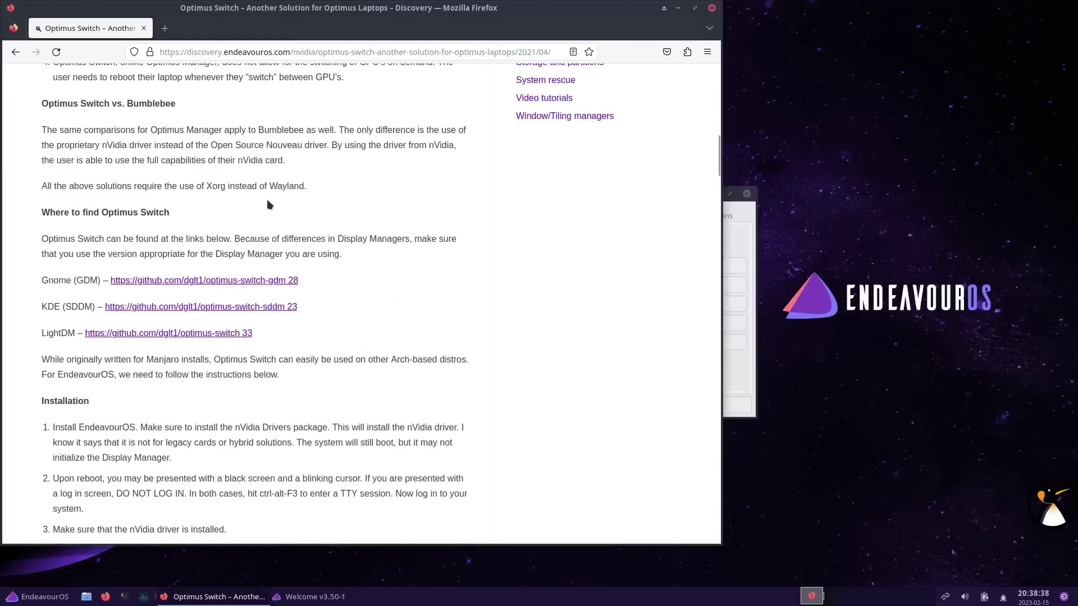
pyautogui.scroll(-7, 200, 319)
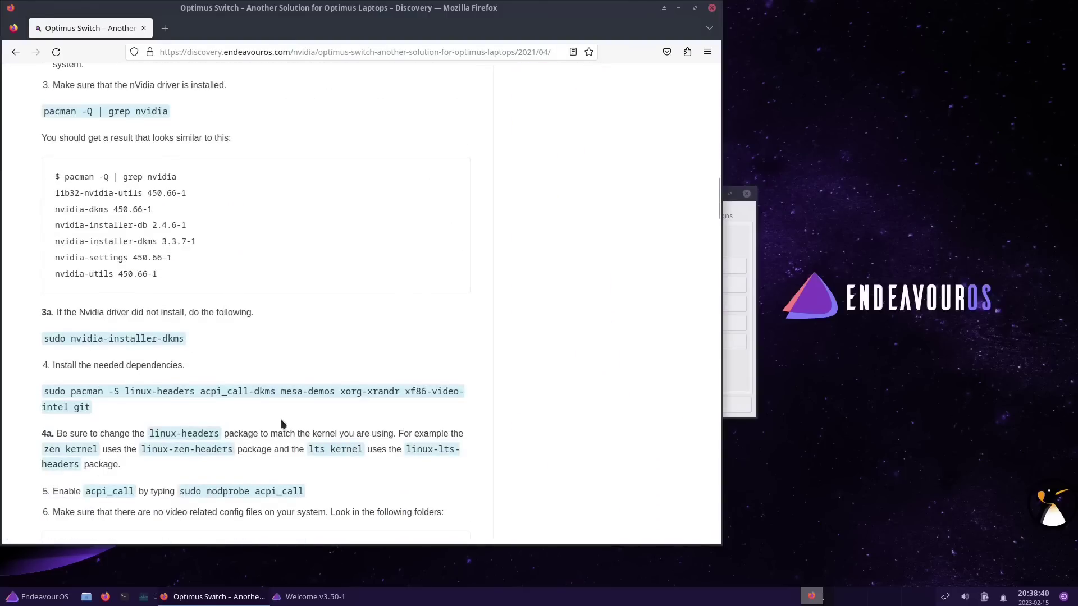
pyautogui.scroll(5, 410, 287)
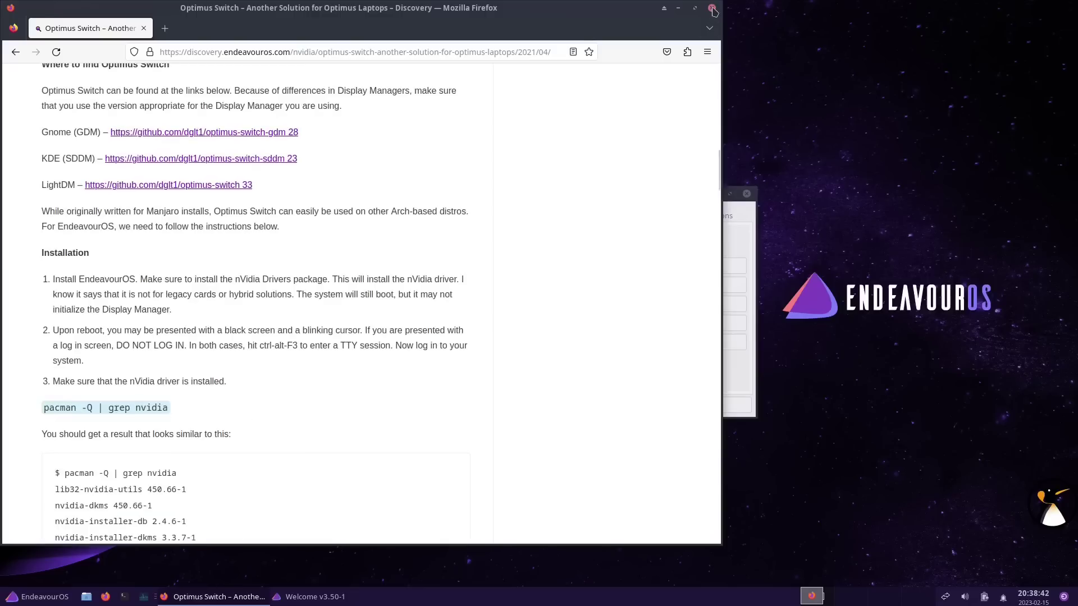
pyautogui.click(711, 9)
pyautogui.click(679, 216)
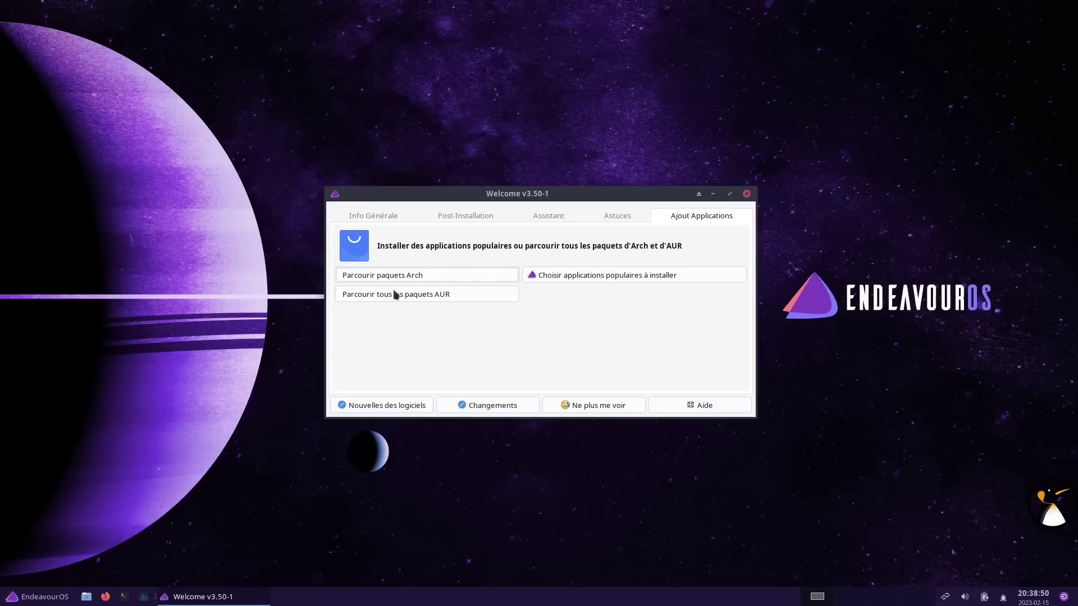
# Launch the QuickStart Installer, close Welcome, and expand the Audio Players category
pyautogui.click(584, 279)
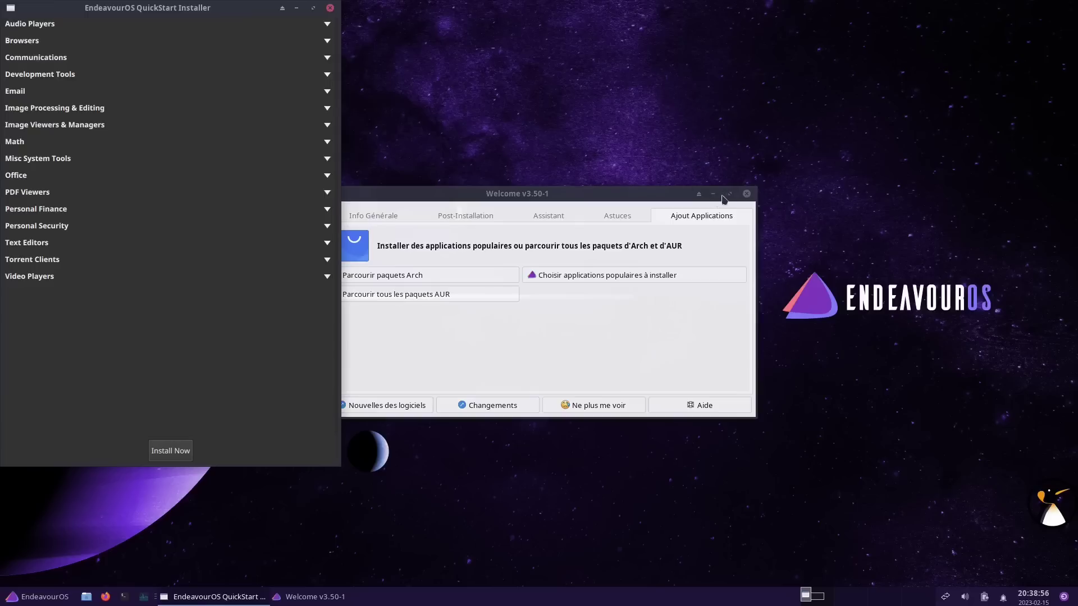
pyautogui.click(747, 194)
pyautogui.moveTo(237, 15); pyautogui.dragTo(580, 59)
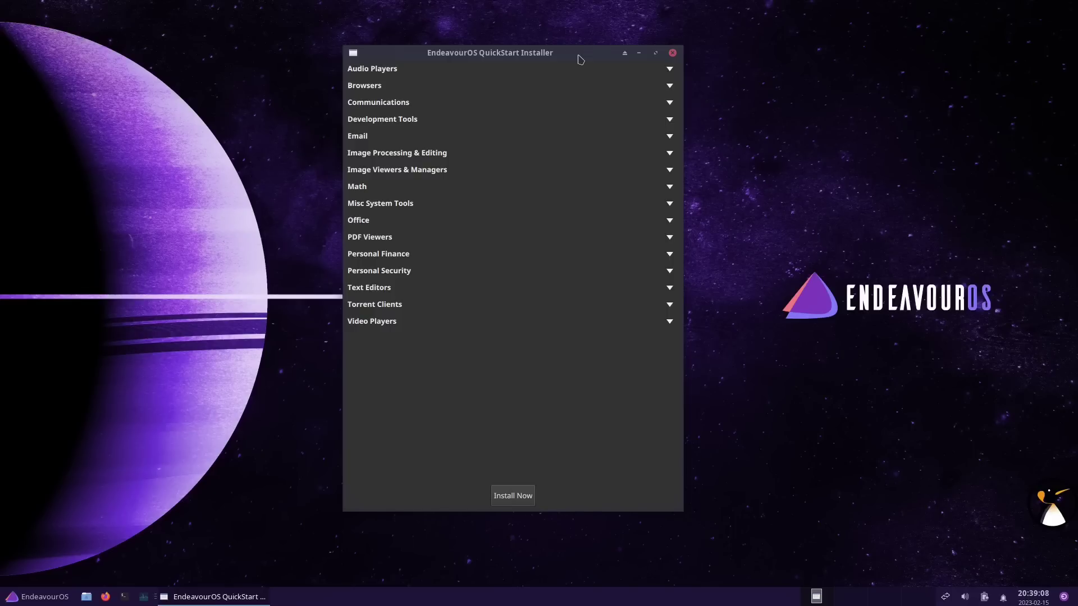
pyautogui.click(669, 69)
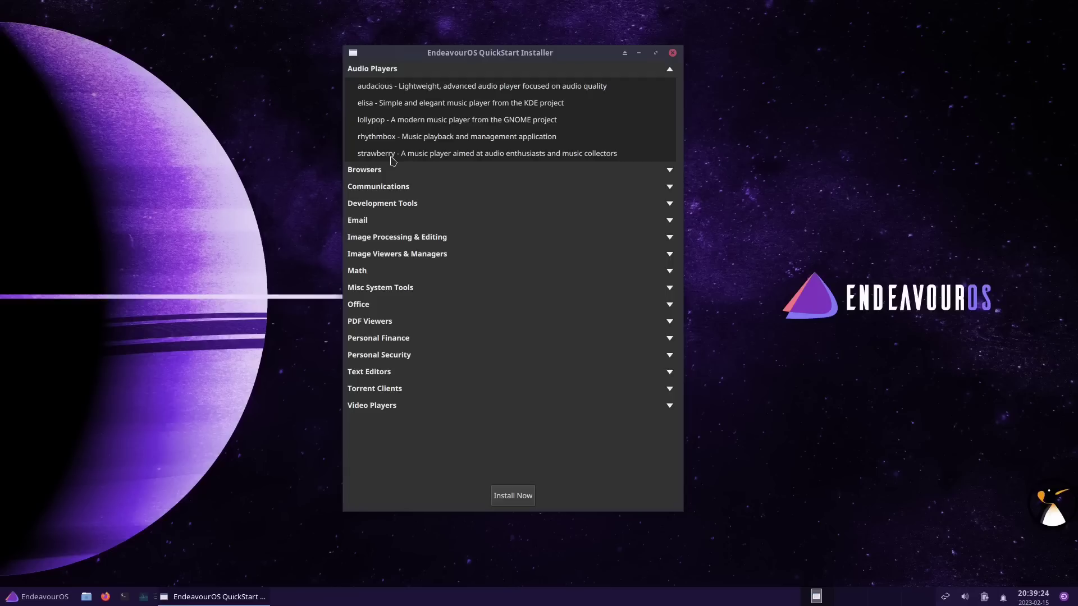
# Widen the installer and tick vivaldi under Browsers; firefox is already installed
pyautogui.click(369, 173)
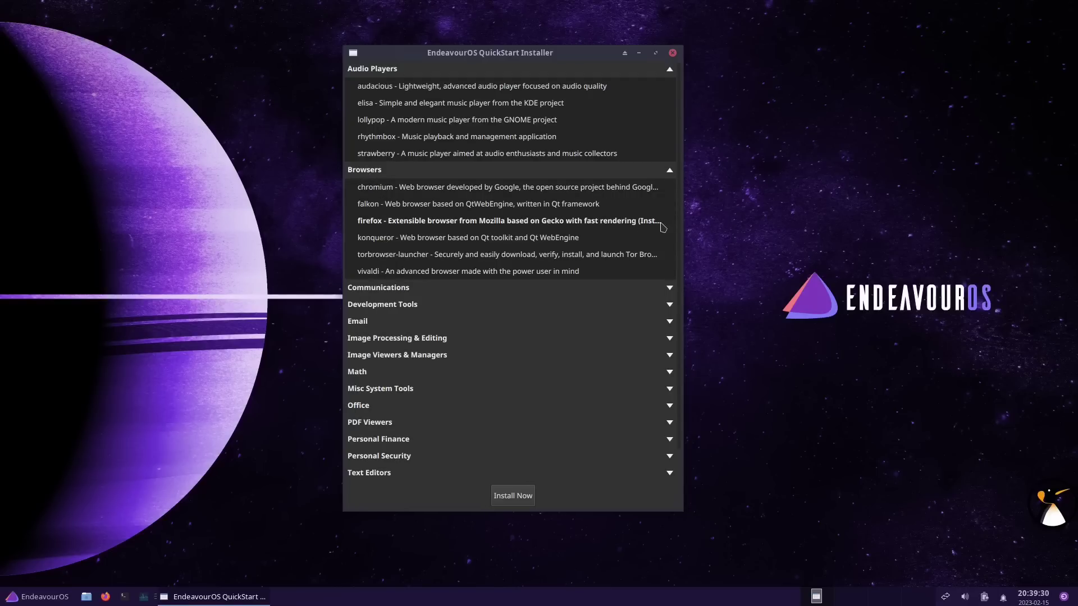
pyautogui.moveTo(683, 220); pyautogui.dragTo(764, 216)
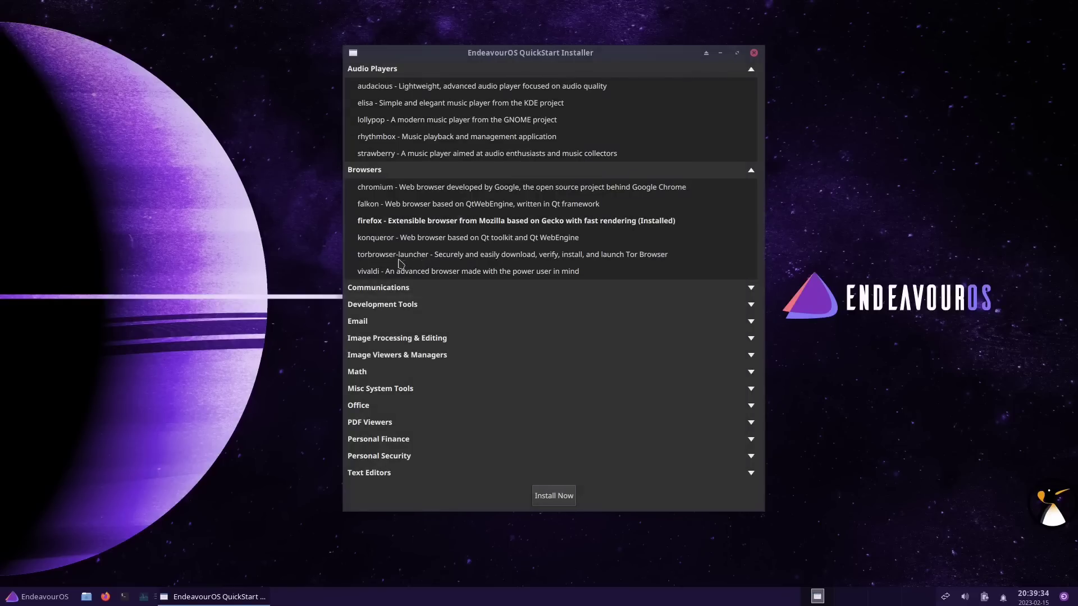
pyautogui.click(646, 277)
pyautogui.click(497, 224)
pyautogui.click(748, 225)
pyautogui.click(751, 222)
pyautogui.click(742, 223)
pyautogui.click(742, 223)
# Collapse the other categories, expand Image Processing & Editing, and tick gimp
pyautogui.click(376, 288)
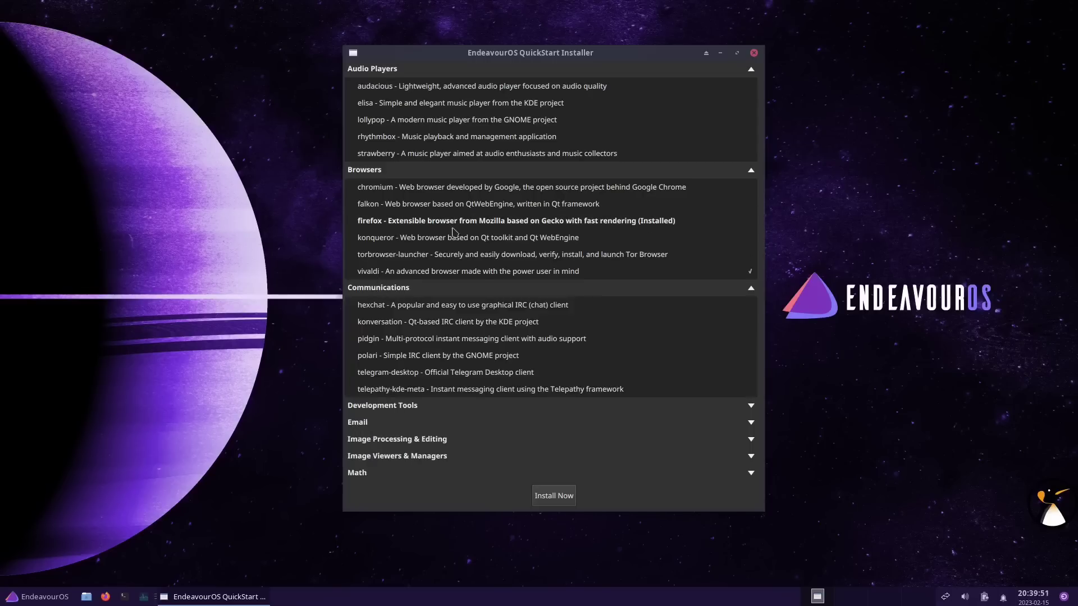
pyautogui.click(418, 289)
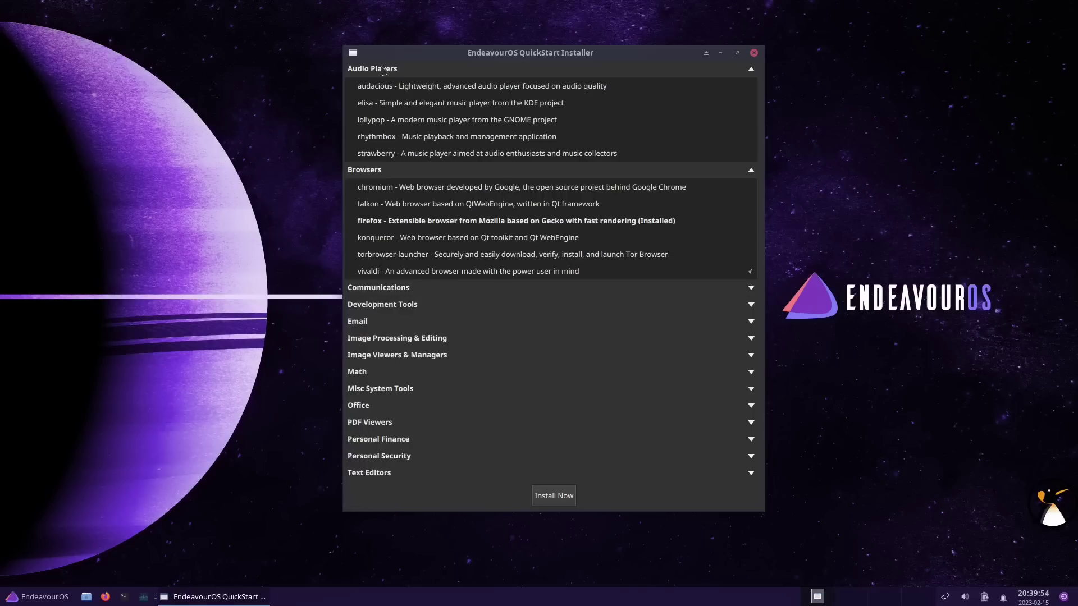
pyautogui.click(384, 70)
pyautogui.click(369, 238)
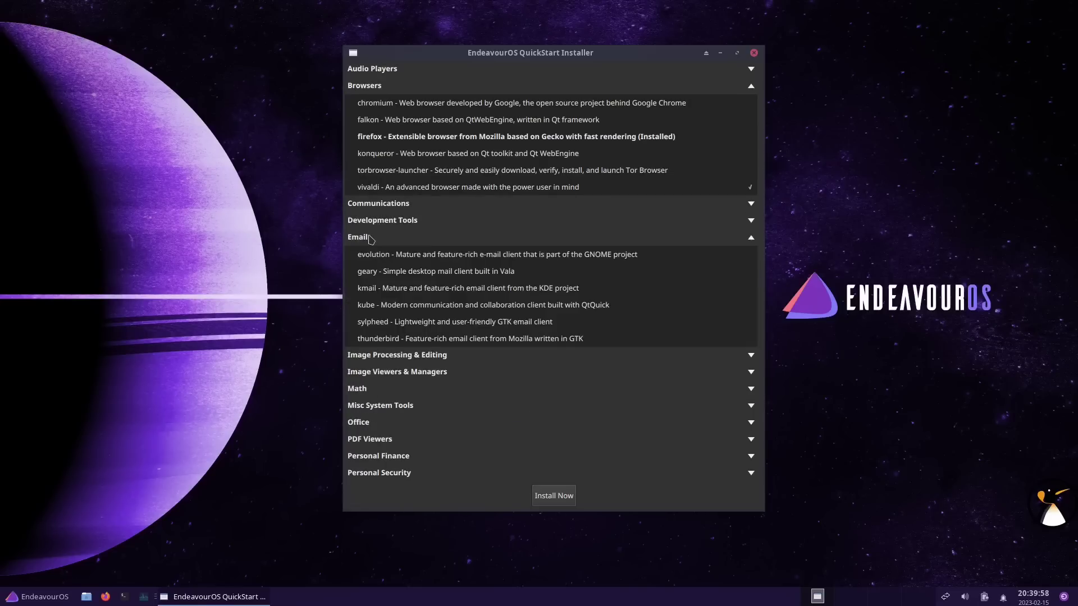
pyautogui.click(370, 238)
pyautogui.click(373, 256)
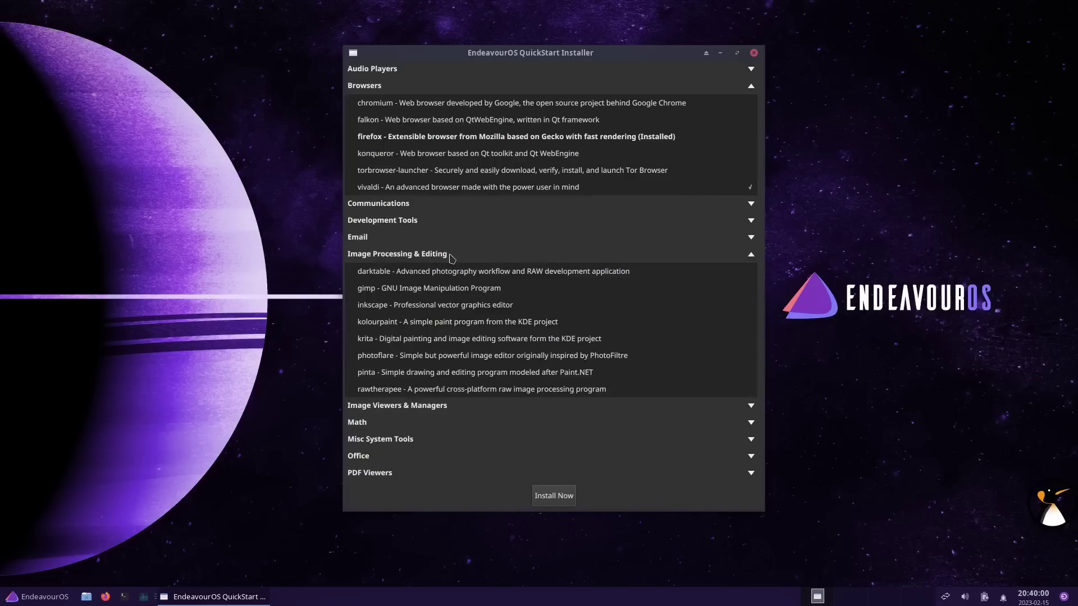
pyautogui.click(655, 292)
# Step through Image Viewers, Math and Misc System Tools to the Office category for libreoffice-fresh
pyautogui.click(402, 255)
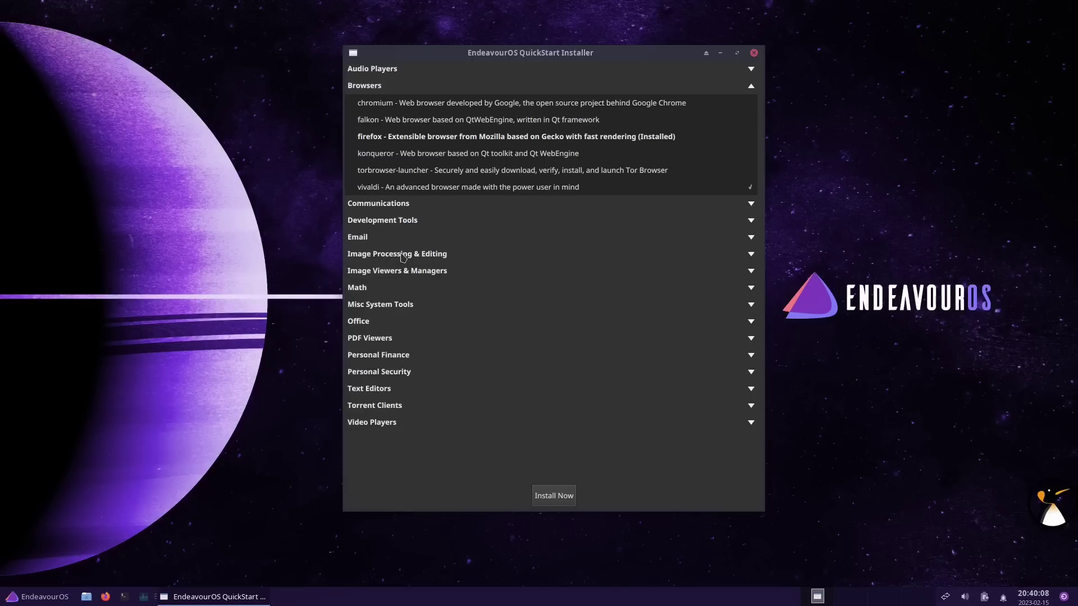
pyautogui.click(391, 274)
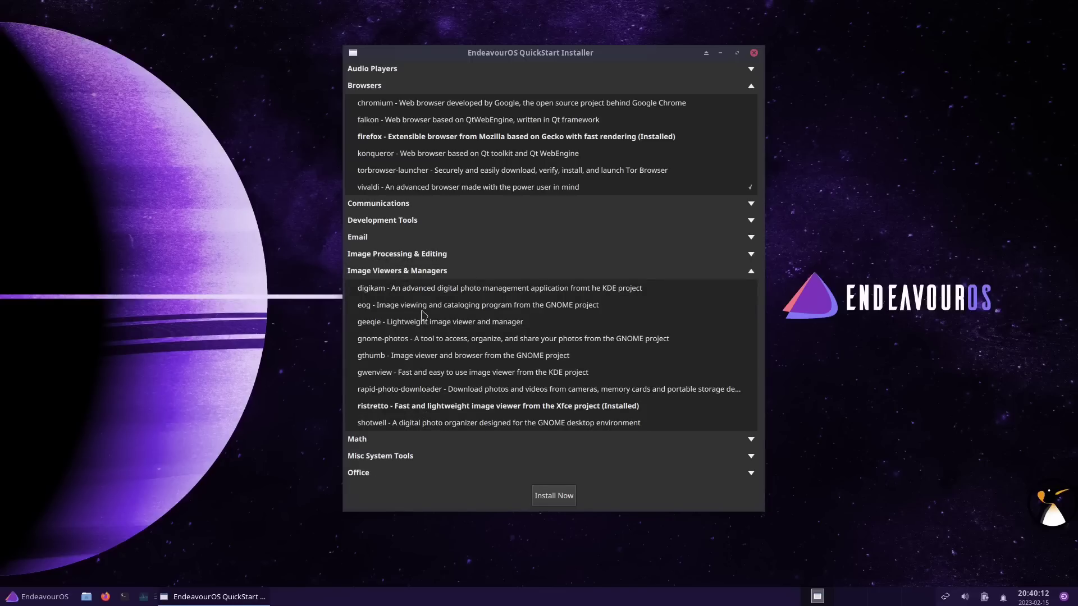
pyautogui.click(421, 274)
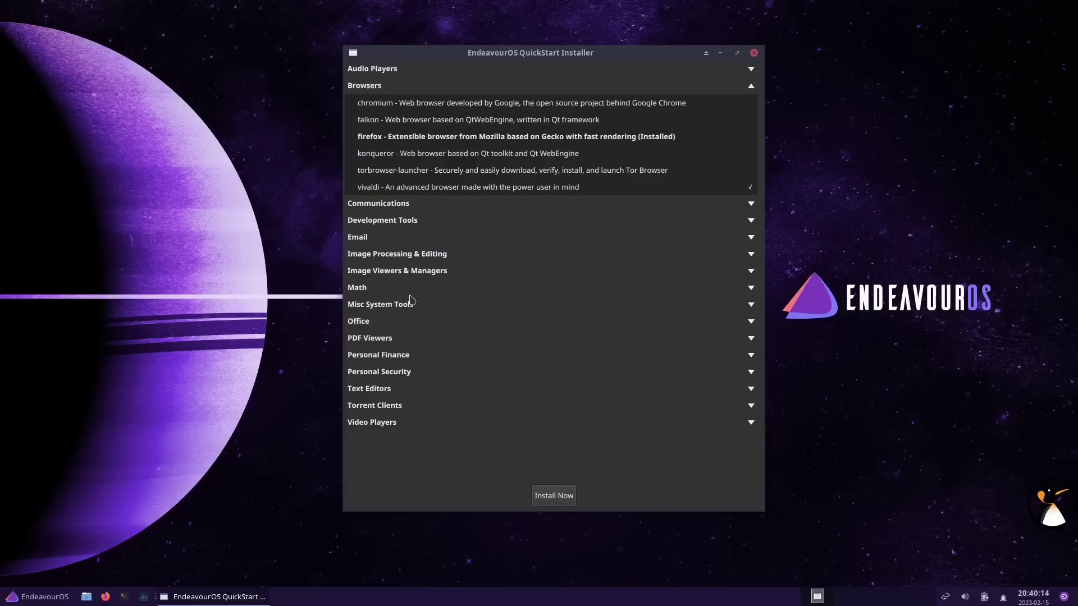
pyautogui.click(414, 290)
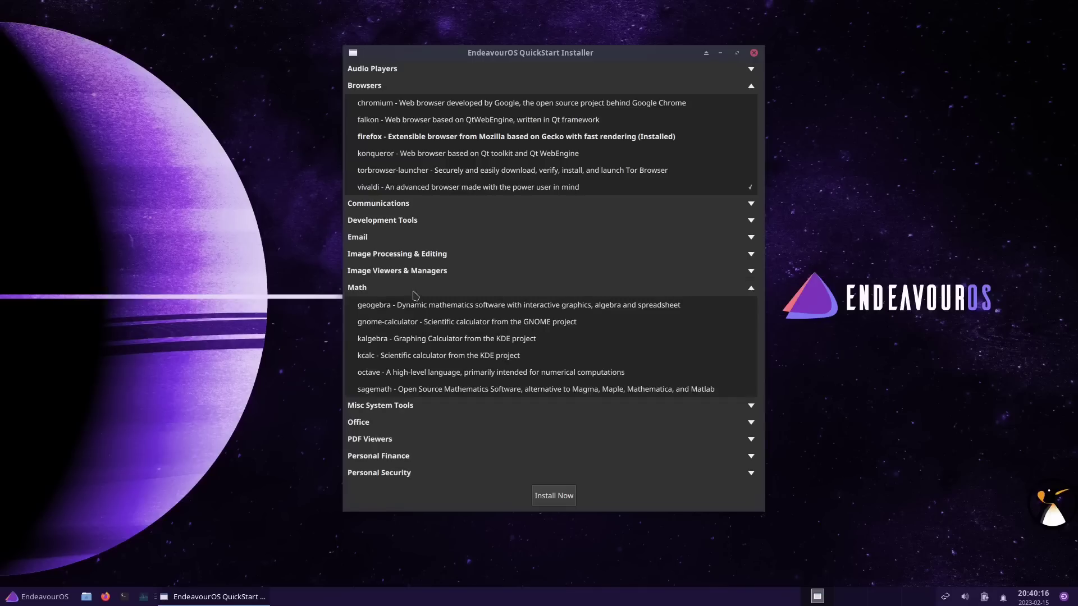
pyautogui.click(414, 290)
pyautogui.click(403, 306)
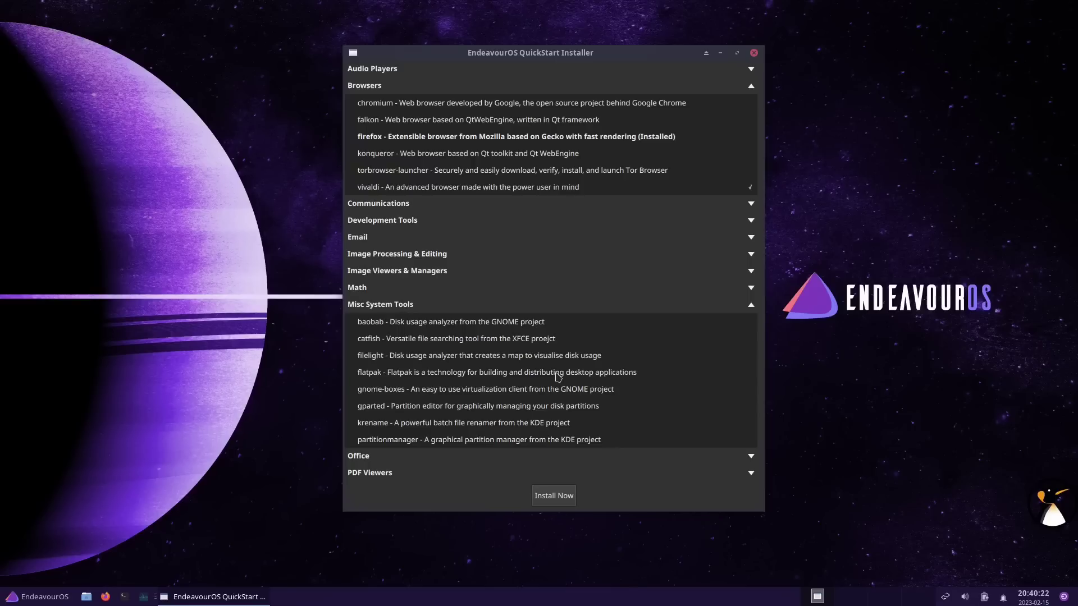
pyautogui.click(452, 309)
pyautogui.click(366, 324)
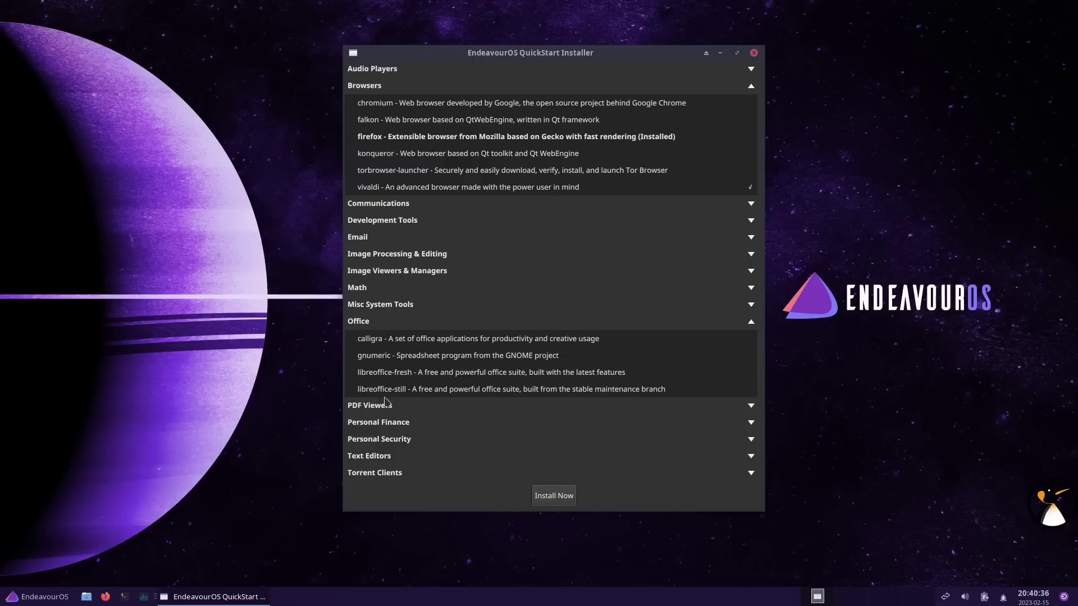
# Check the desktop applications menu, then move to Video Players and tick smplayer
pyautogui.rightClick(822, 149)
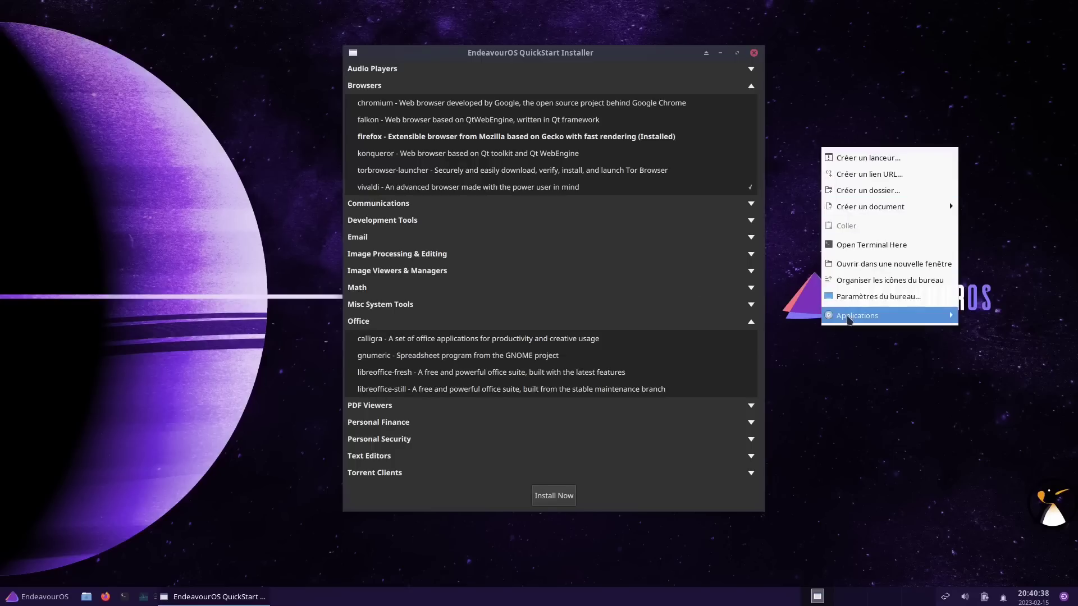
pyautogui.moveTo(921, 315)
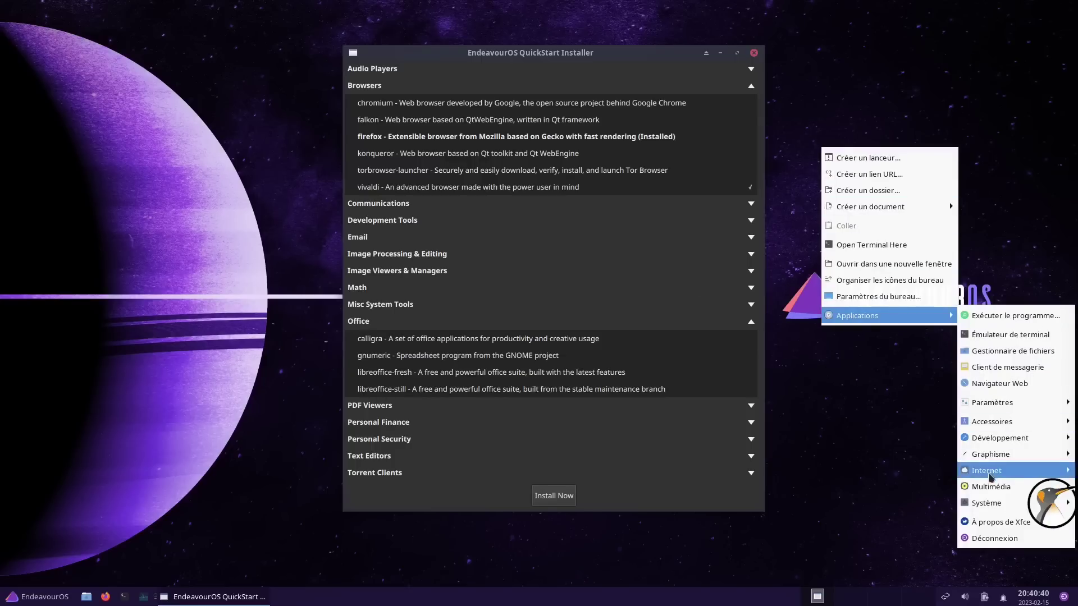
pyautogui.click(632, 302)
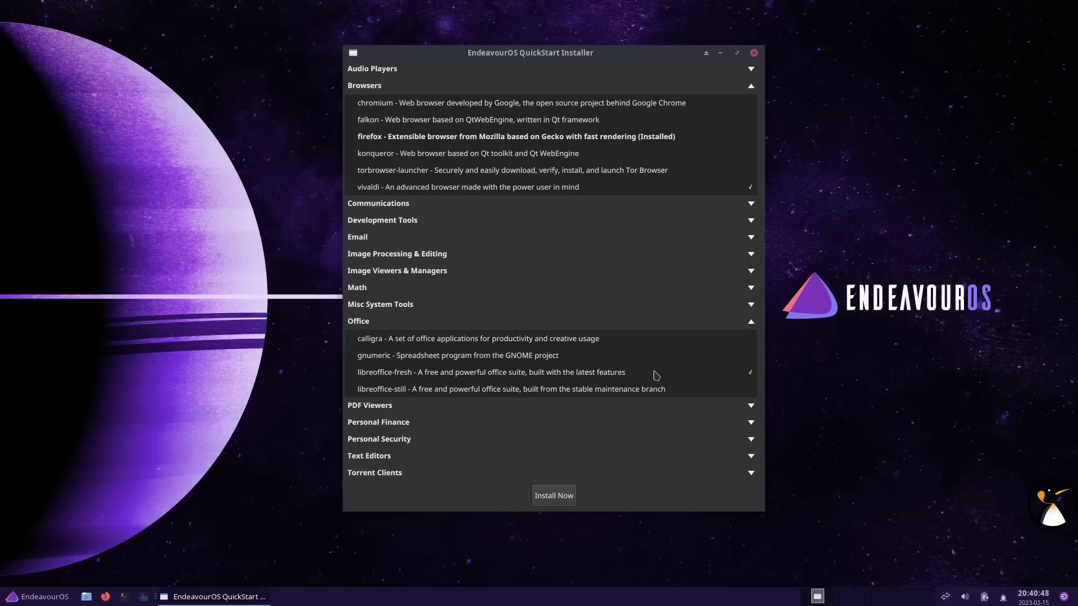
pyautogui.click(384, 409)
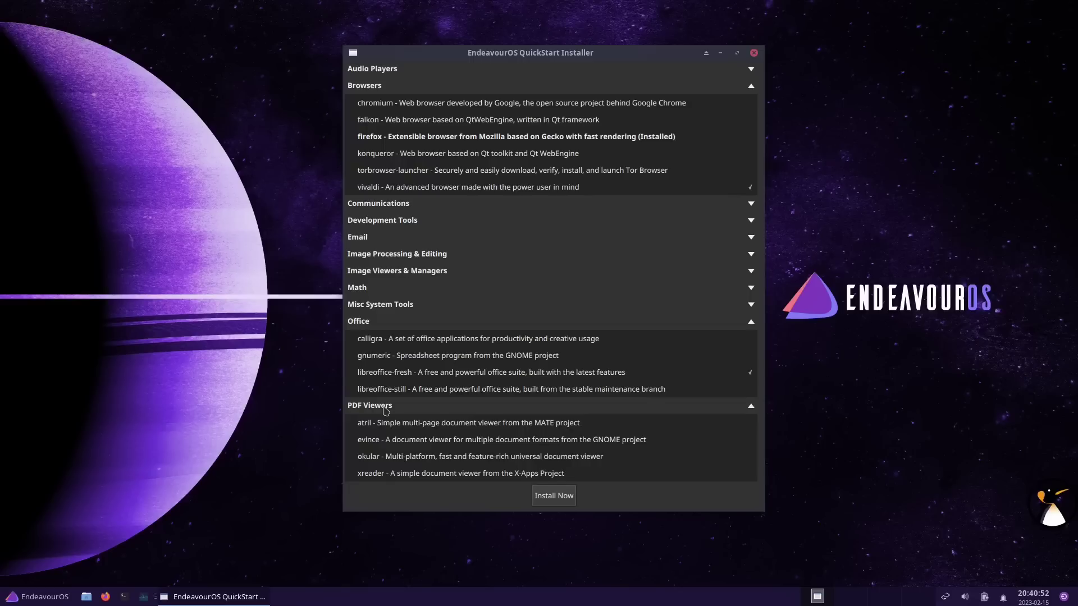
pyautogui.click(386, 409)
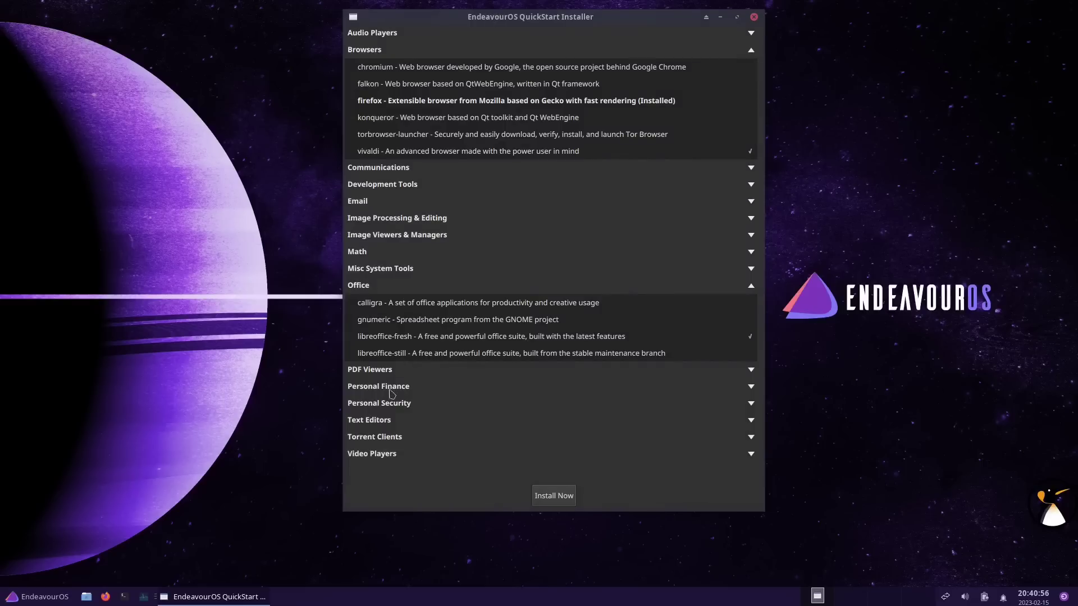
pyautogui.click(385, 404)
pyautogui.click(384, 404)
pyautogui.click(379, 420)
pyautogui.click(379, 422)
pyautogui.click(382, 456)
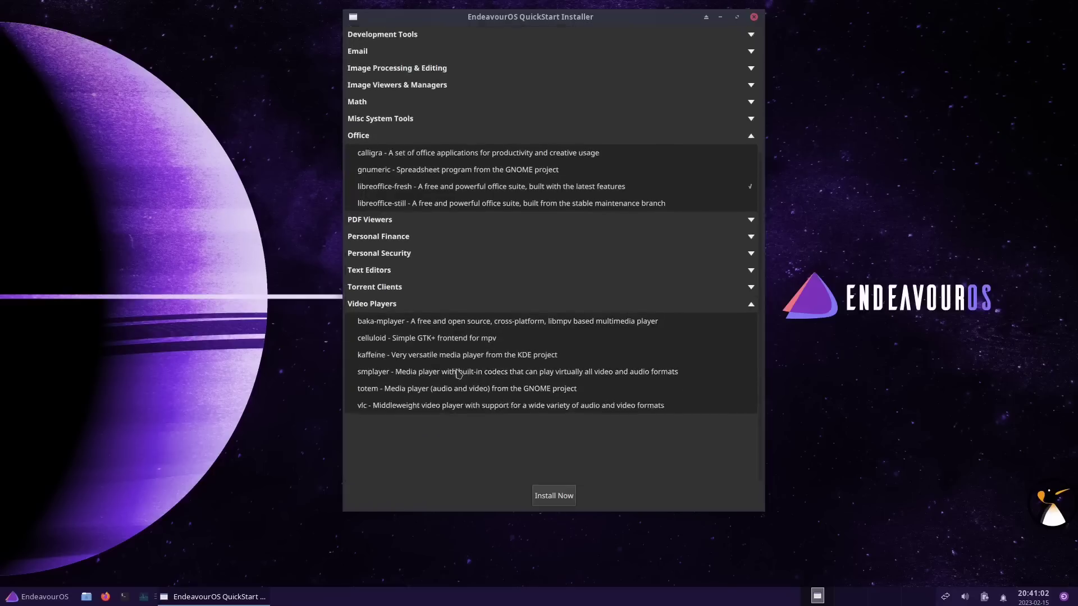
pyautogui.click(735, 443)
# Start installing the selected applications, authenticate with the account password, and accept the package list
pyautogui.click(549, 496)
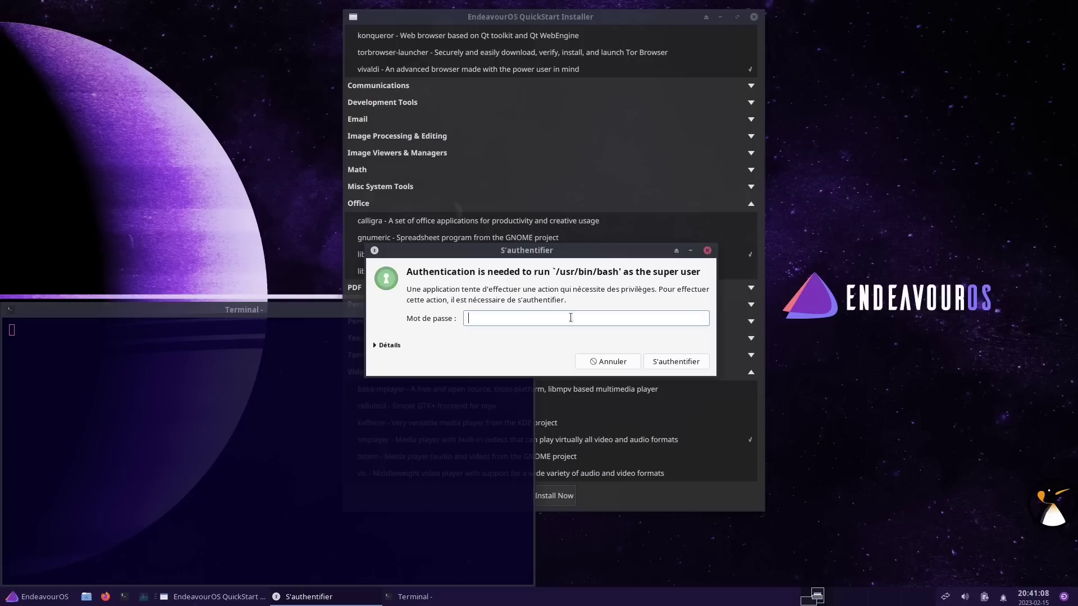
pyautogui.write('•')
pyautogui.click(664, 363)
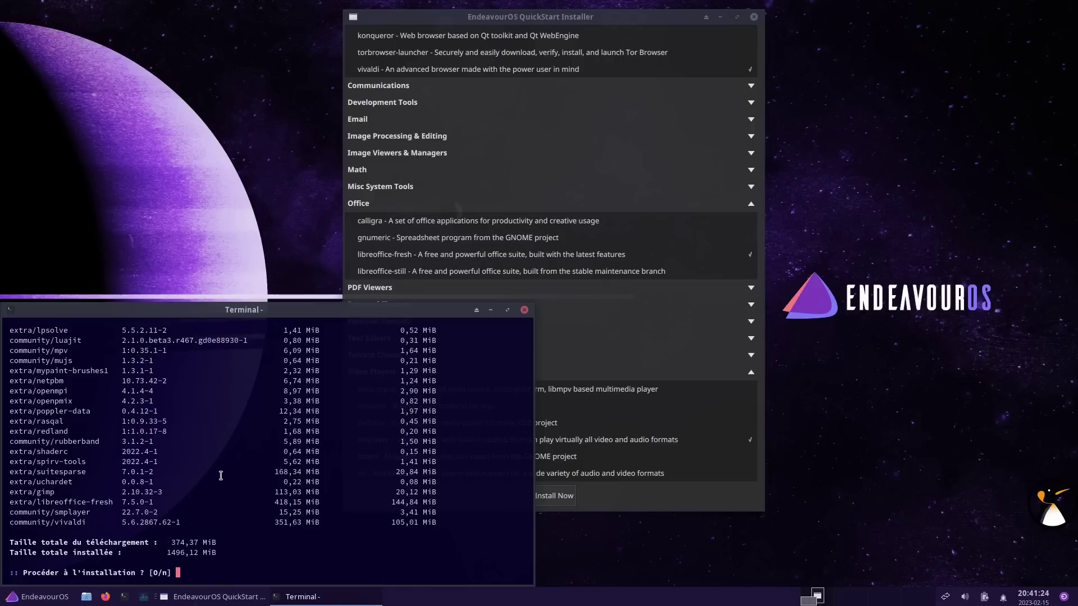
pyautogui.press('Return')
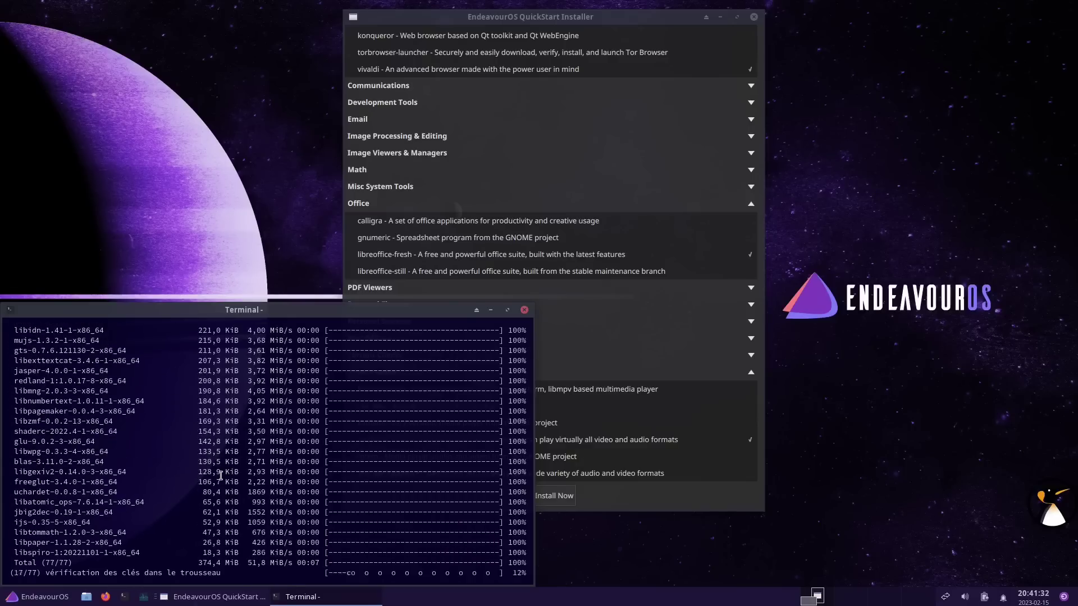
# Follow the installation of all 77 packages and close the terminal when finished
pyautogui.moveTo(179, 310); pyautogui.dragTo(487, 103)
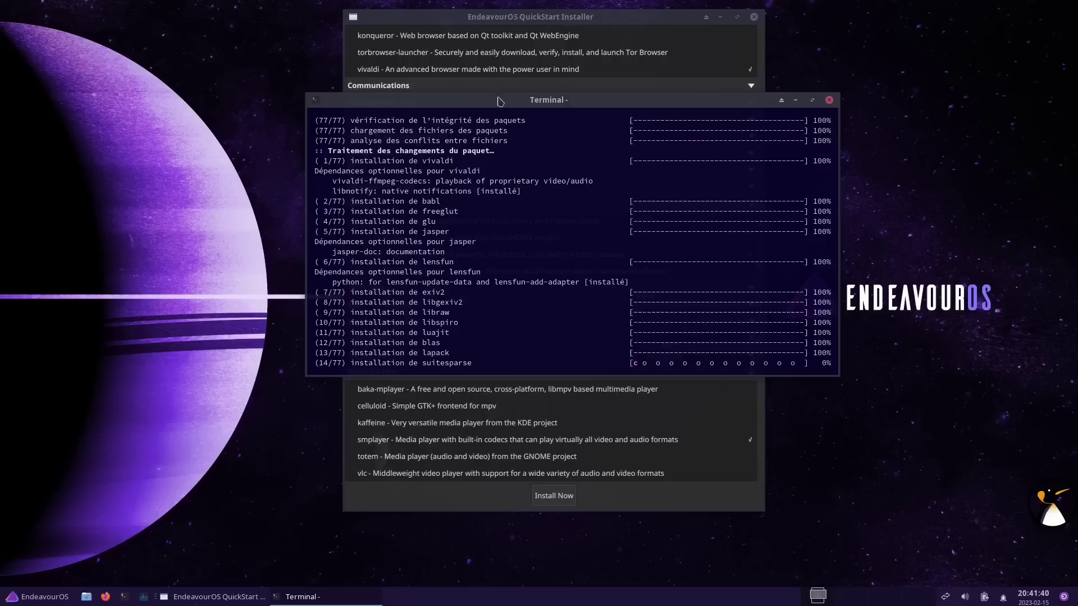
pyautogui.click(520, 21)
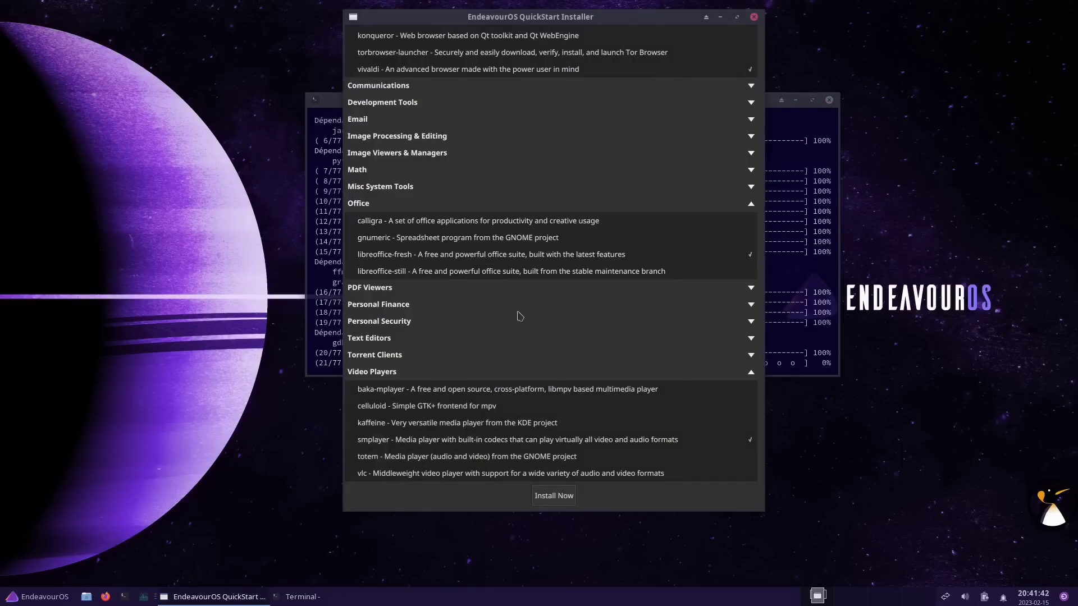
pyautogui.click(783, 145)
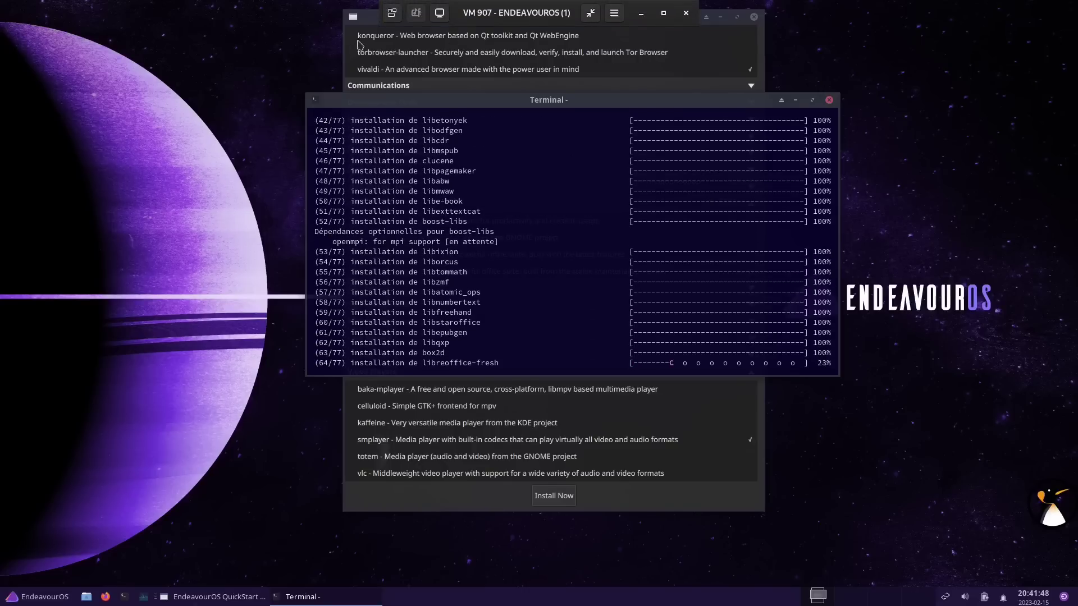
pyautogui.click(375, 502)
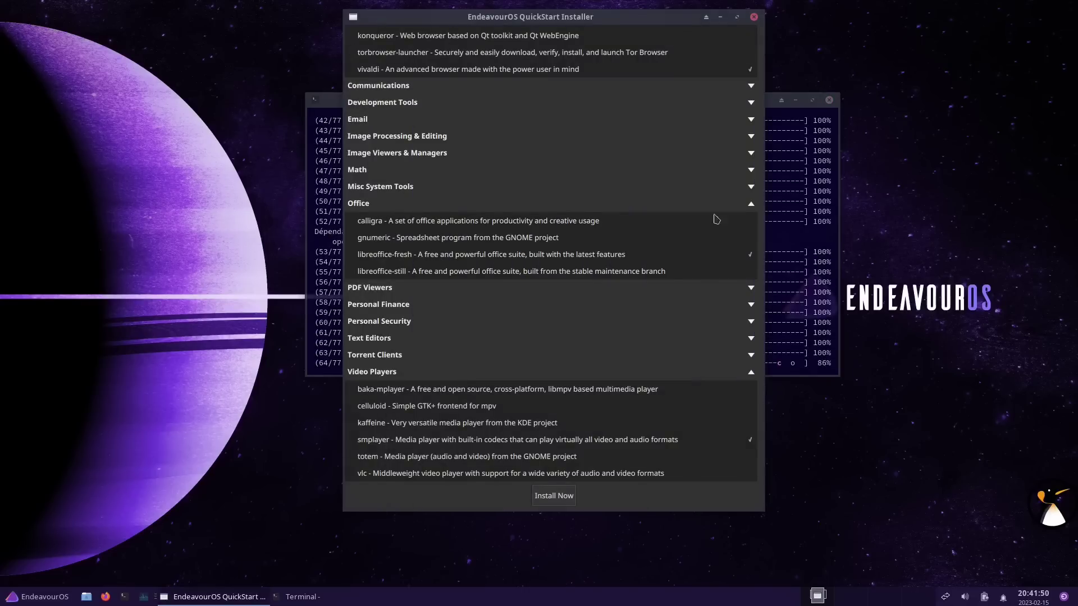
pyautogui.click(801, 209)
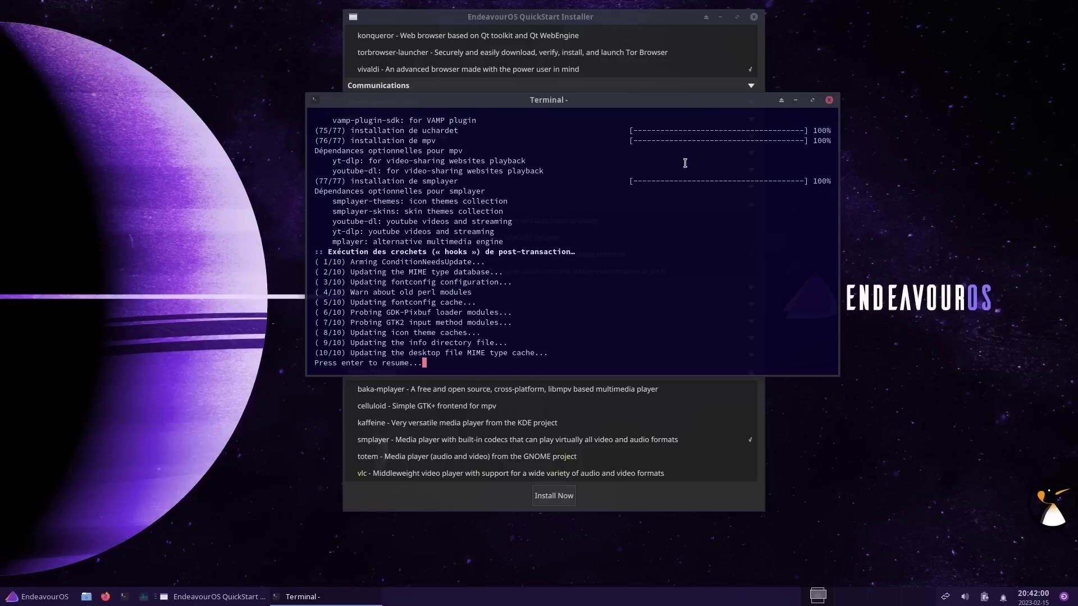
pyautogui.press('Return')
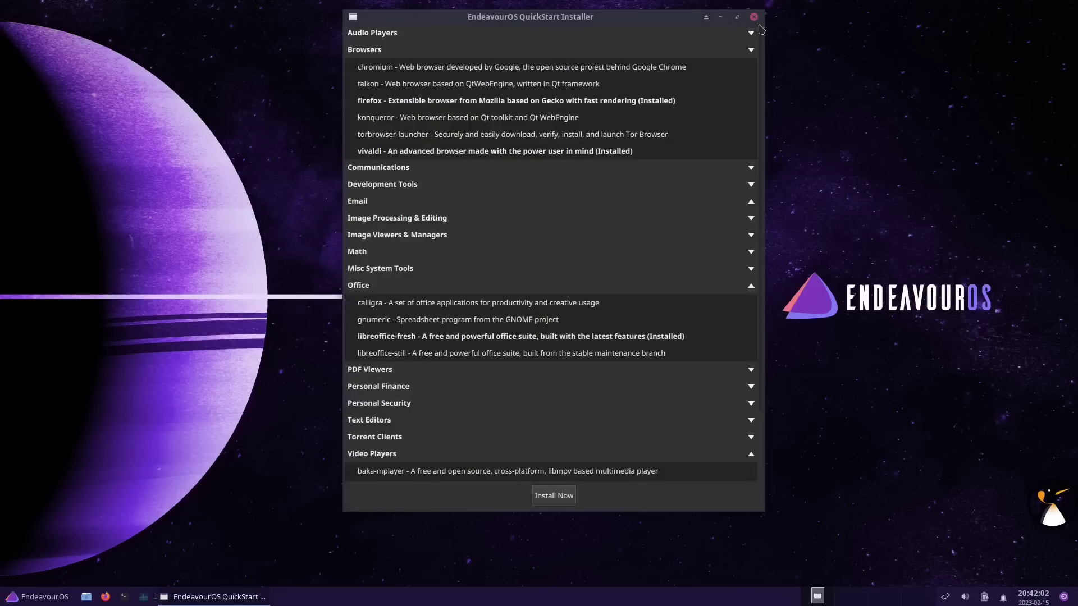
# Close the QuickStart Installer and open a centred terminal with enlarged text
pyautogui.click(753, 17)
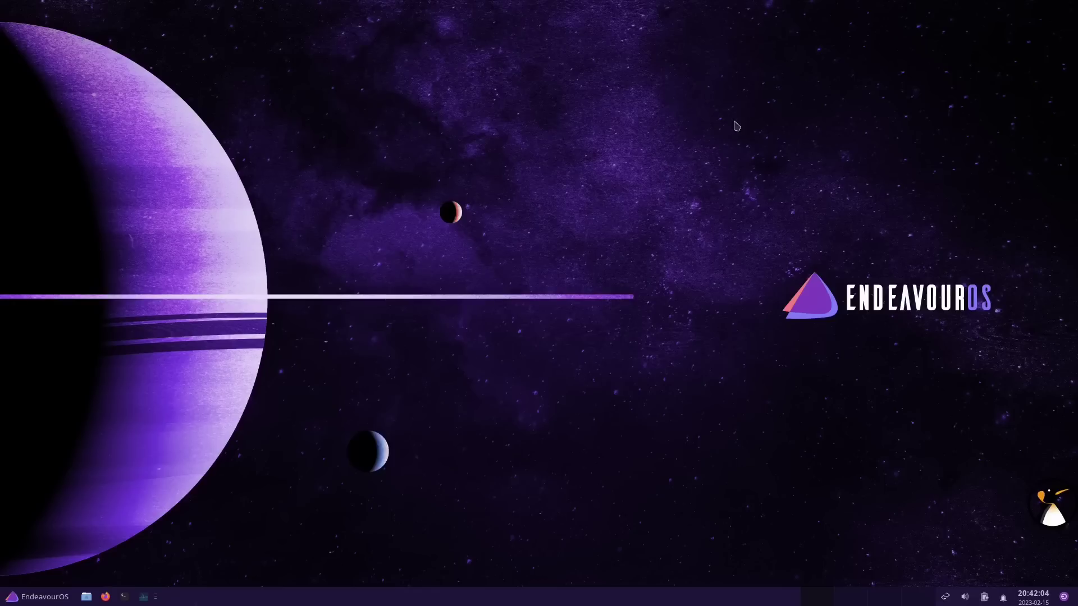
pyautogui.click(124, 597)
pyautogui.moveTo(371, 17); pyautogui.dragTo(525, 77)
pyautogui.hotkey('ctrl', '+')
pyautogui.hotkey('ctrl', '+')
# Run id to confirm wheel group membership, then swapon -s to check for active swap
pyautogui.write('id')
pyautogui.press('Return')
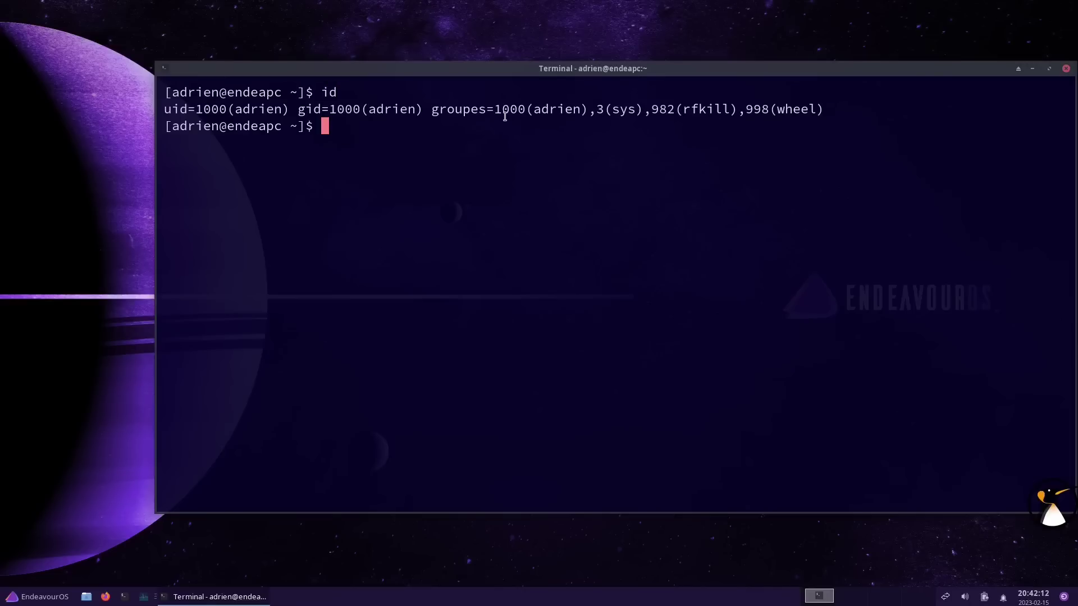
pyautogui.doubleClick(788, 110)
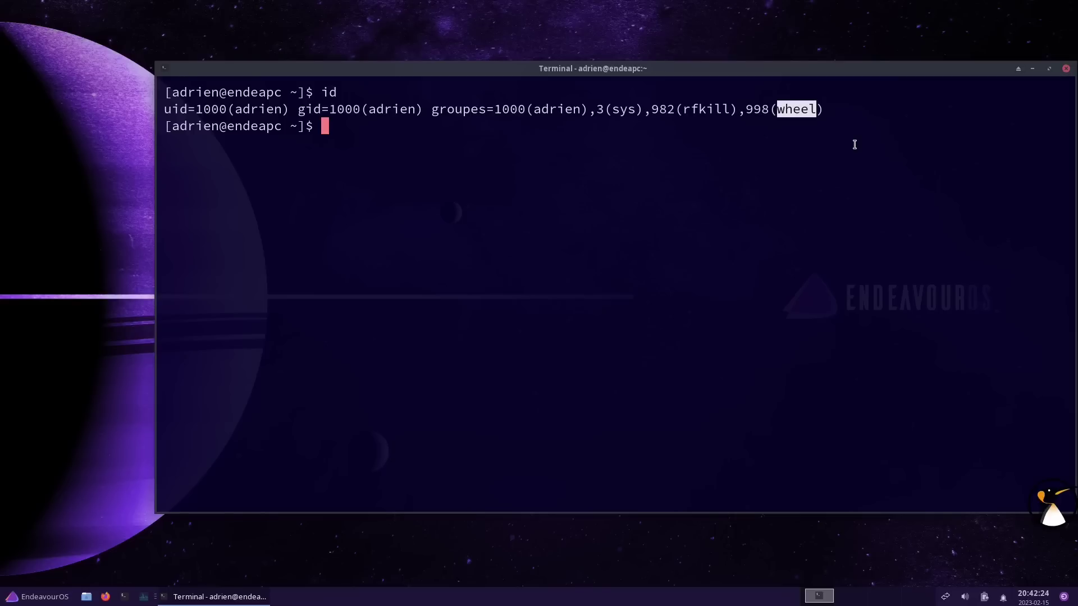
pyautogui.write('swapon -s')
pyautogui.press('Return')
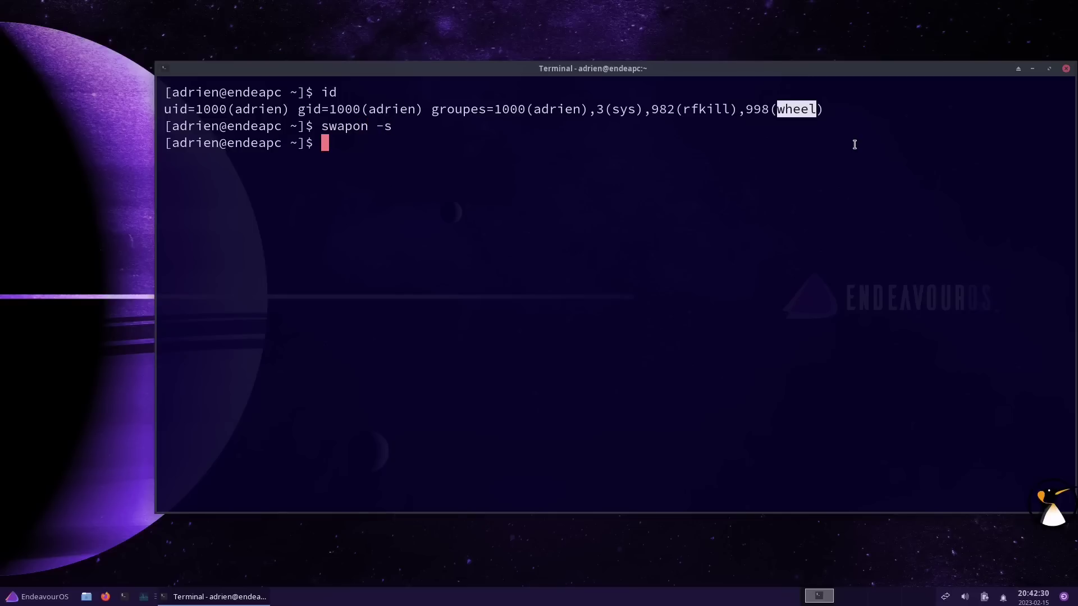
# Close the terminal and bring up the desktop menu
pyautogui.moveTo(914, 71); pyautogui.dragTo(884, 77)
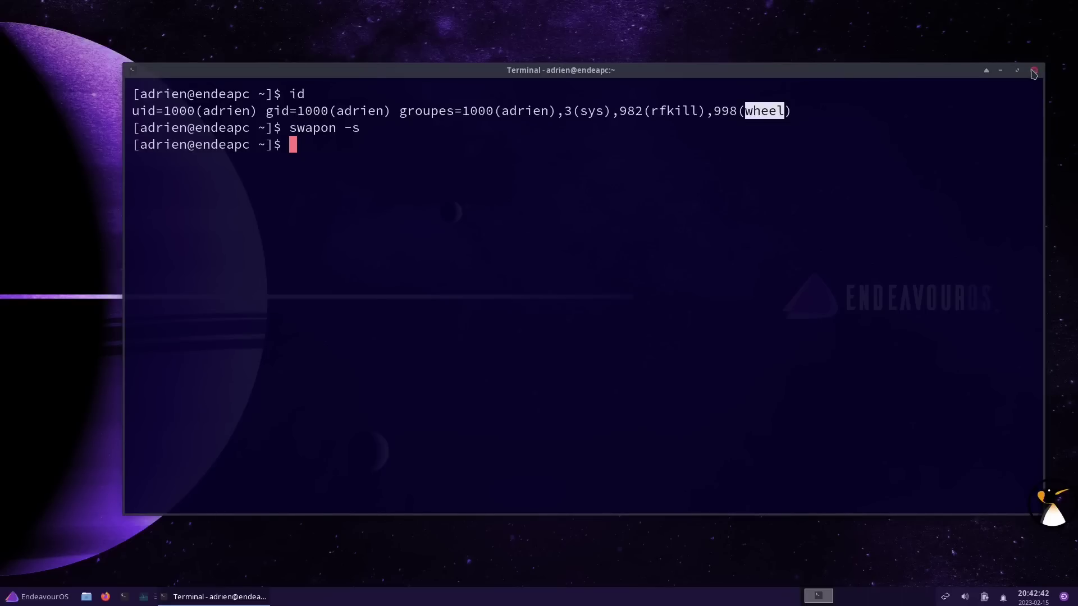
pyautogui.click(1033, 71)
pyautogui.rightClick(531, 63)
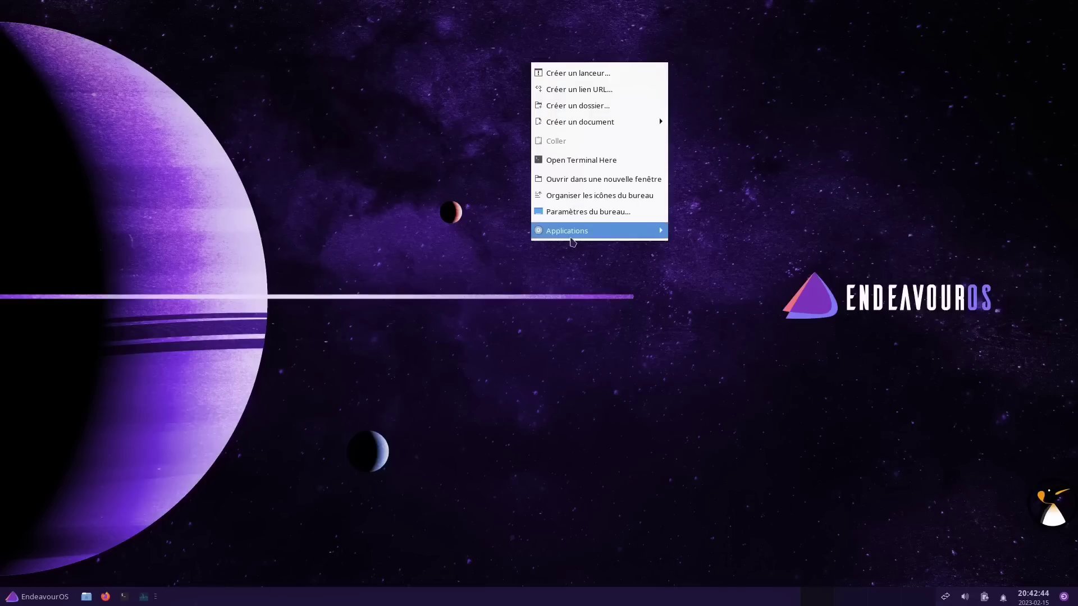
# Browse Accessoires, Développement, Graphisme, Science and Système, ending on Bureautique's LibreOffice apps
pyautogui.moveTo(573, 239)
pyautogui.moveTo(716, 339)
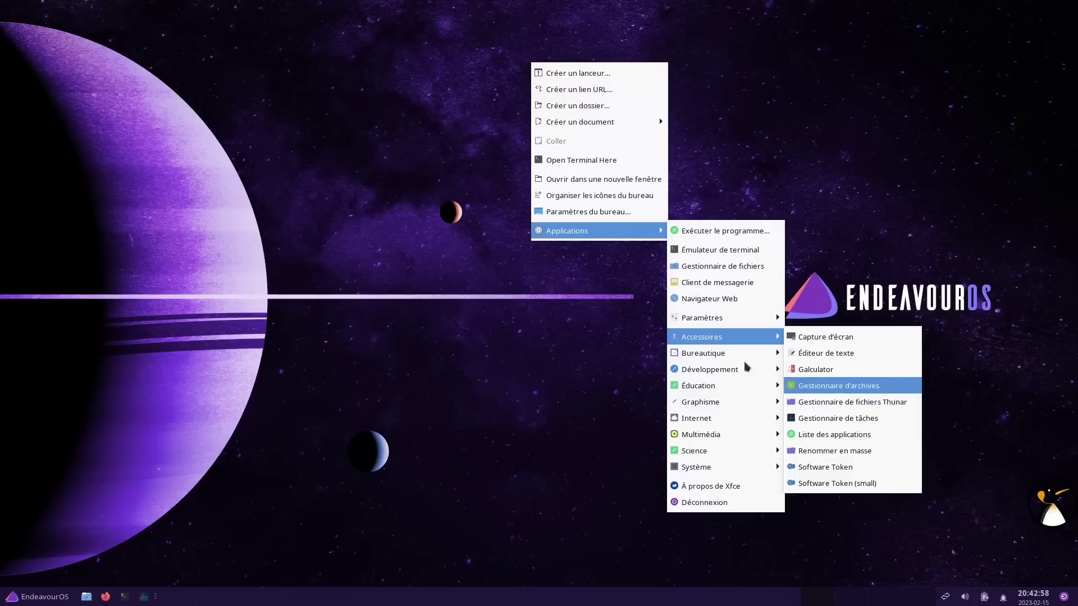
pyautogui.moveTo(721, 369)
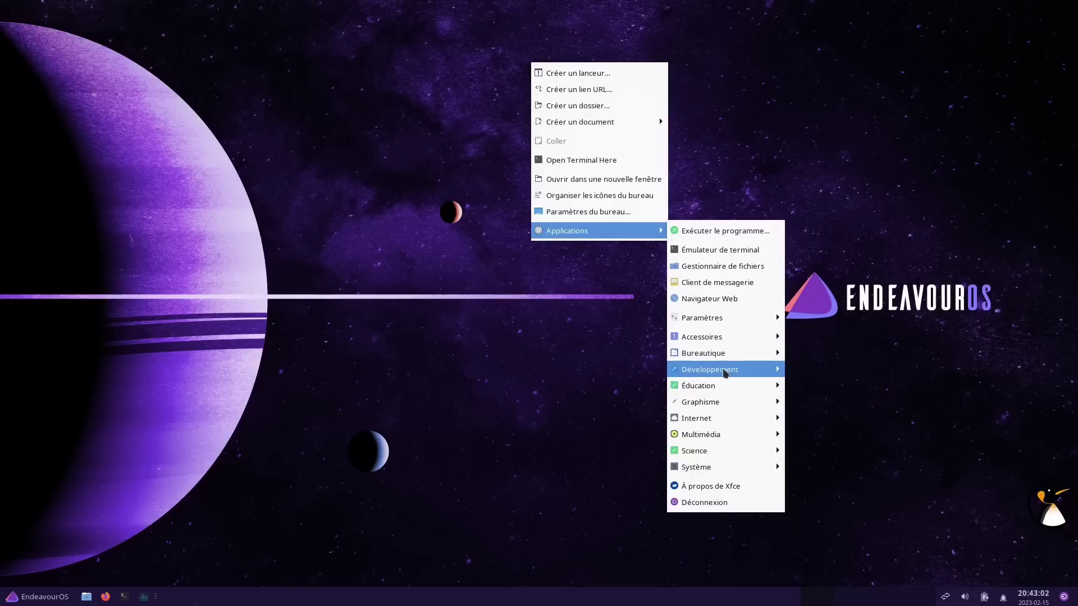
pyautogui.moveTo(725, 389)
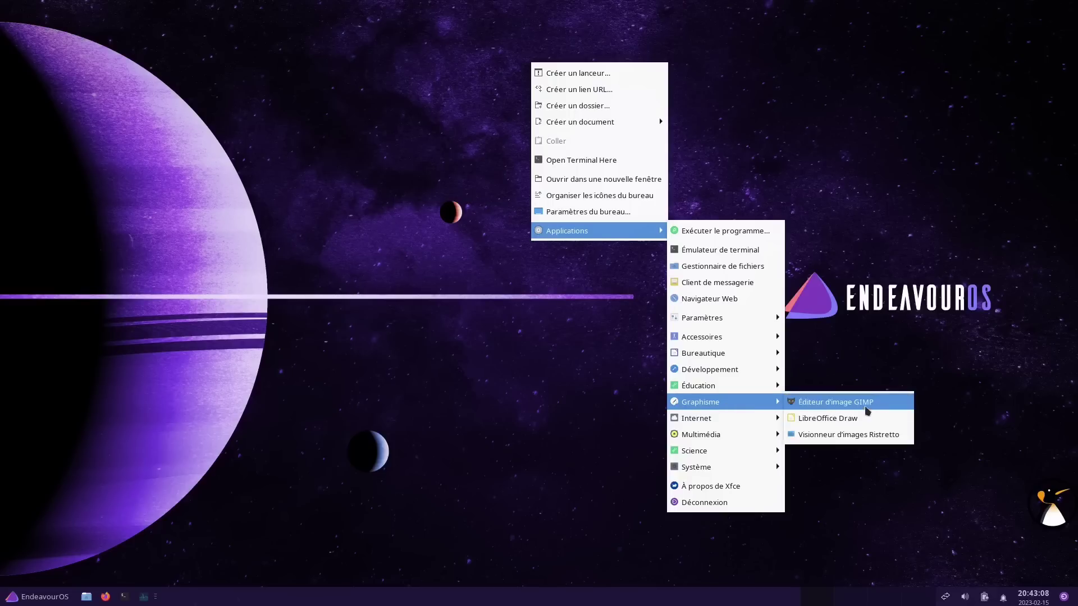
pyautogui.moveTo(743, 424)
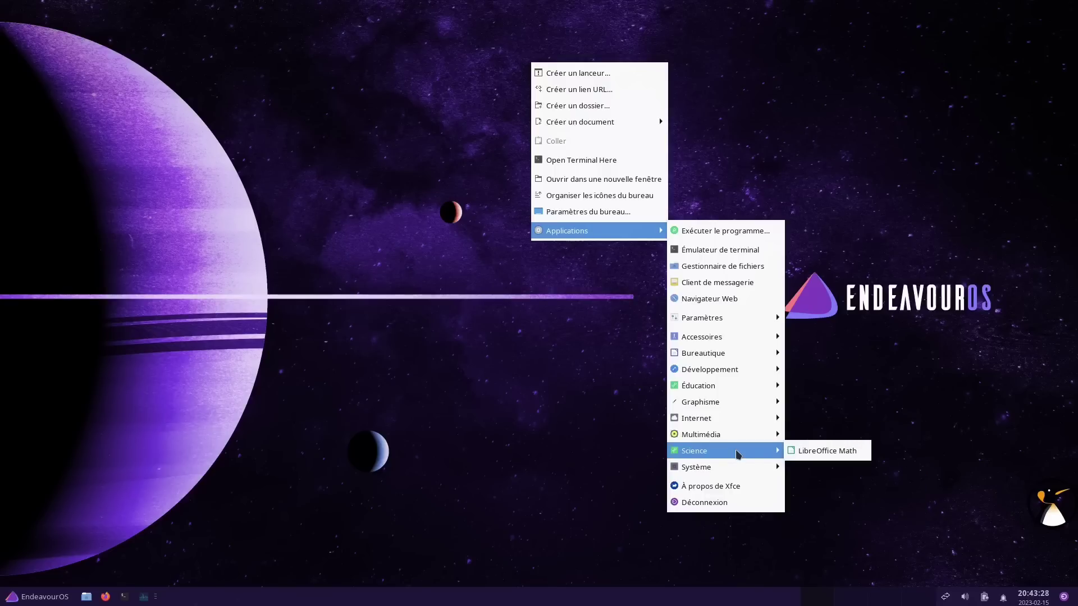
pyautogui.moveTo(737, 473)
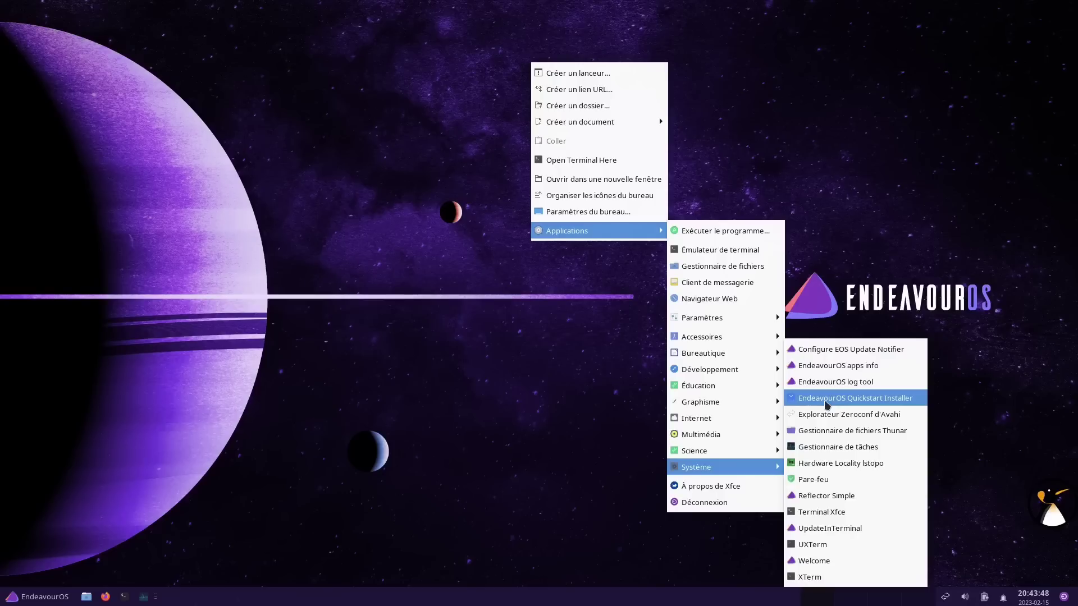
# Launch LibreOffice Writer, dismiss the Tip of the Day, and close the English Untitled 1 document
pyautogui.moveTo(748, 357)
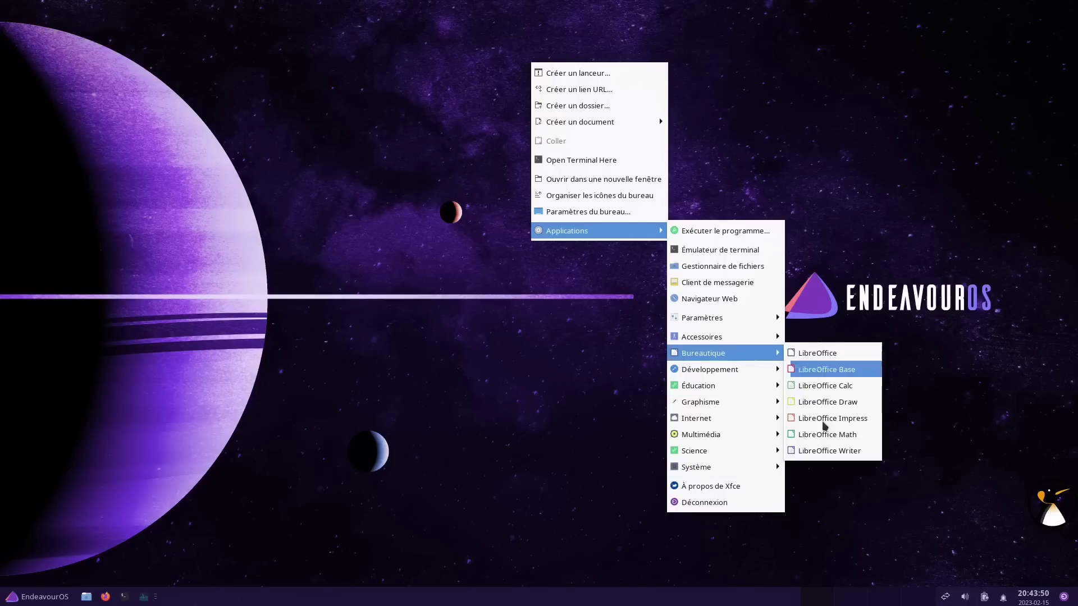
pyautogui.click(819, 451)
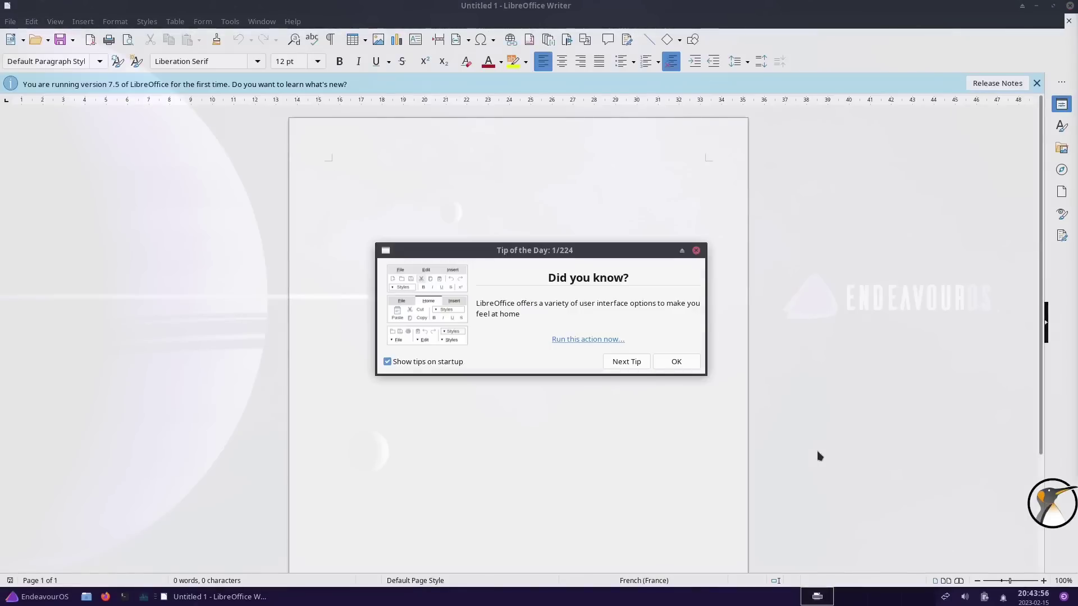
pyautogui.click(675, 362)
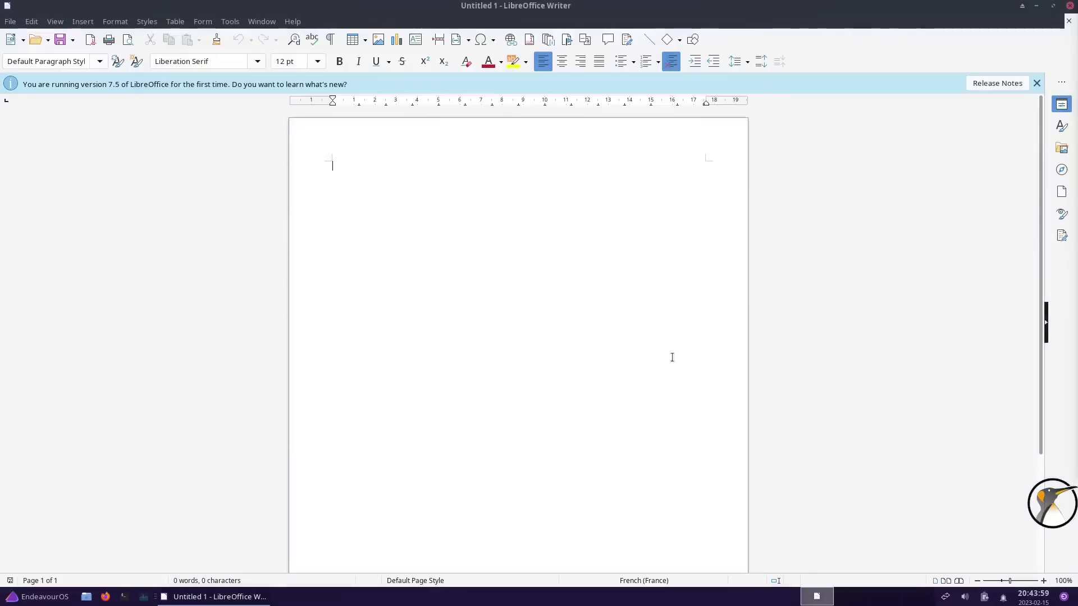
pyautogui.click(1069, 7)
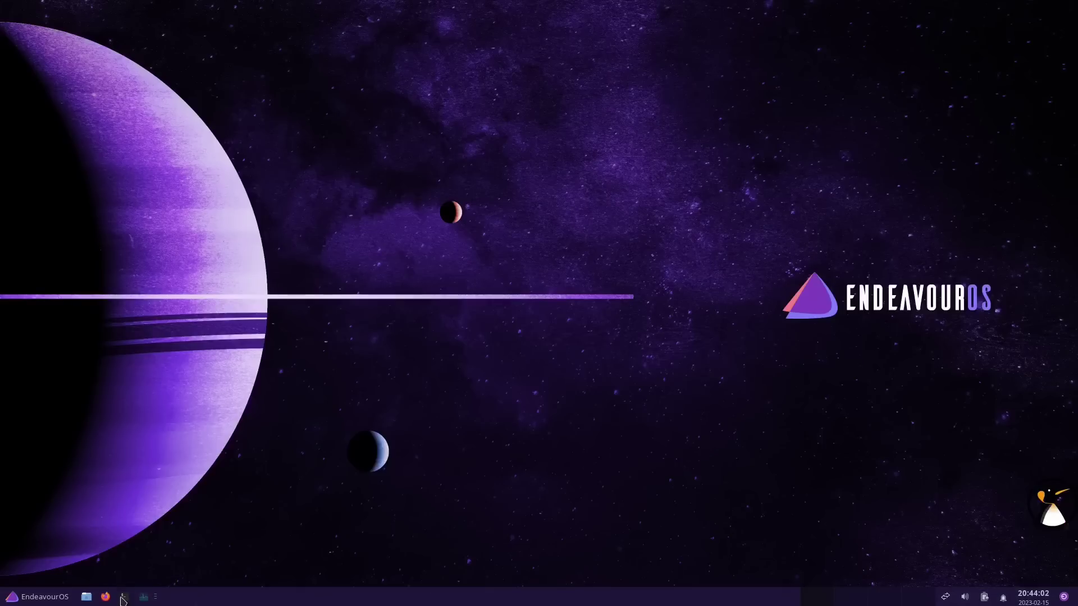
# Install the French language pack with sudo pacman -S libreoffice-fresh-fr in an enlarged terminal
pyautogui.hotkey('ctrl', 'alt', 't')
pyautogui.hotkey('ctrl', '+')
pyautogui.hotkey('ctrl', '+')
pyautogui.hotkey('ctrl', '+')
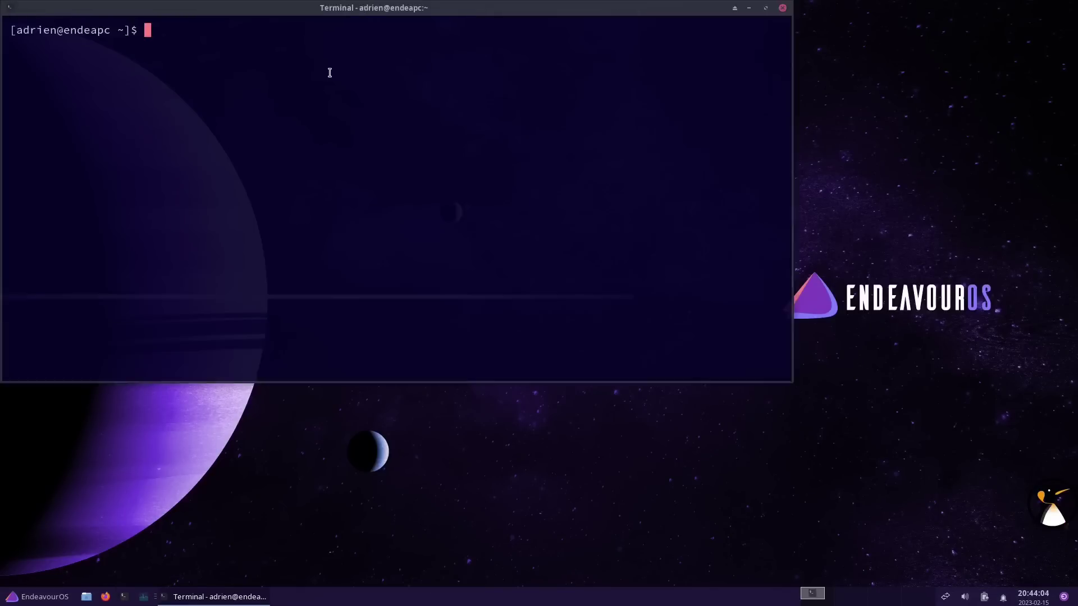
pyautogui.write('sudo pacman -S ')
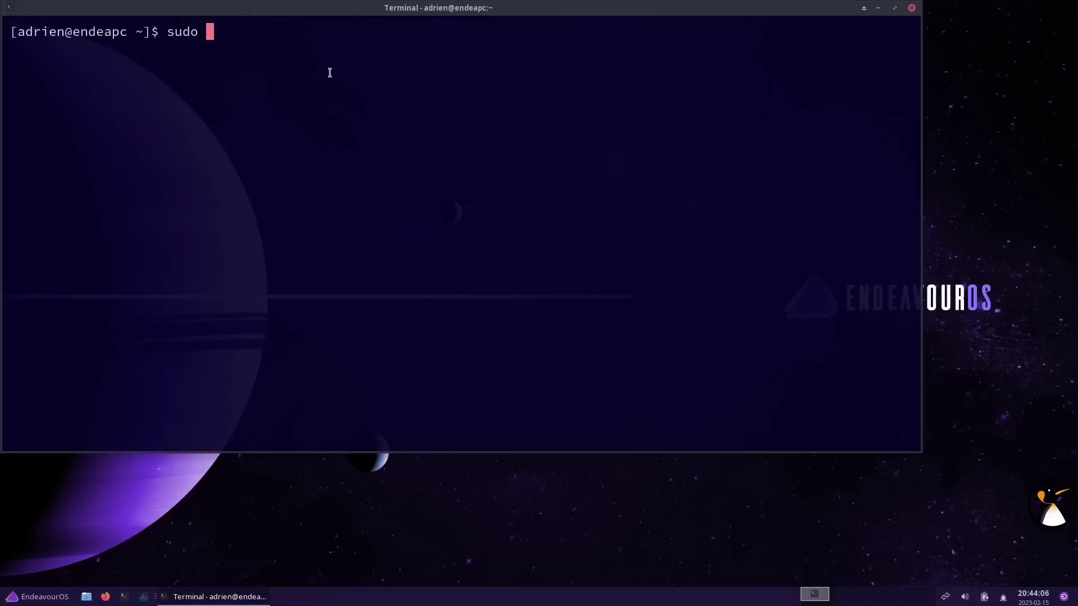
pyautogui.write('libreoffice-fres')
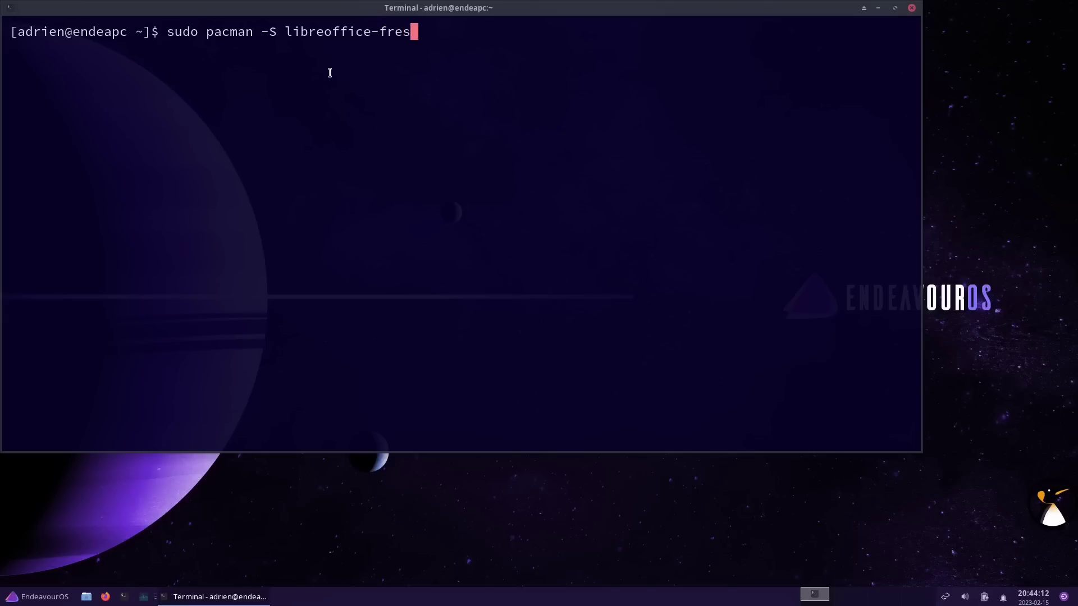
pyautogui.write('h-fr')
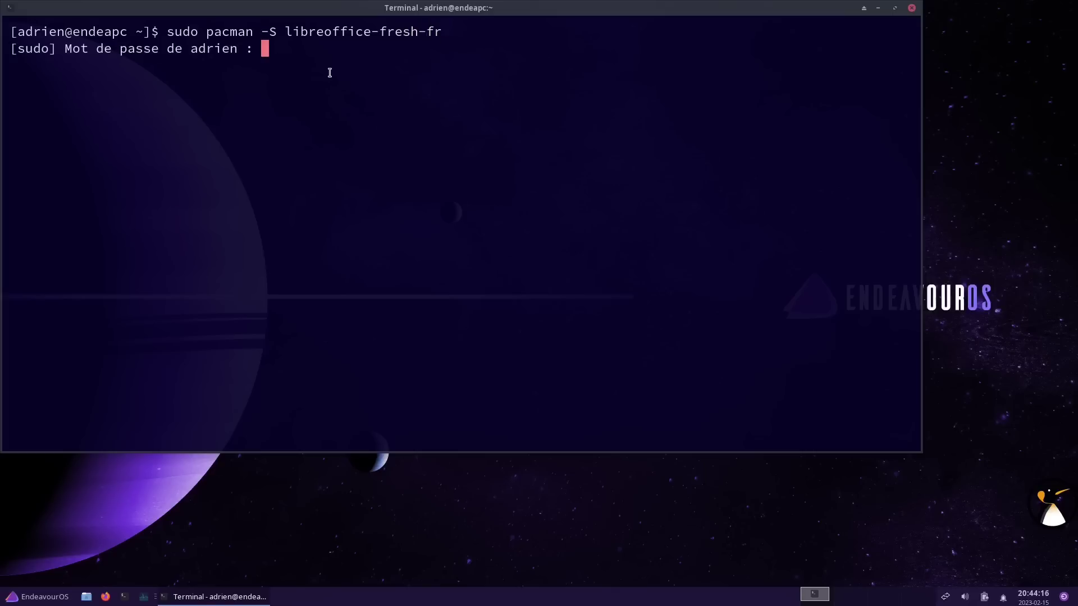
pyautogui.press('Return')
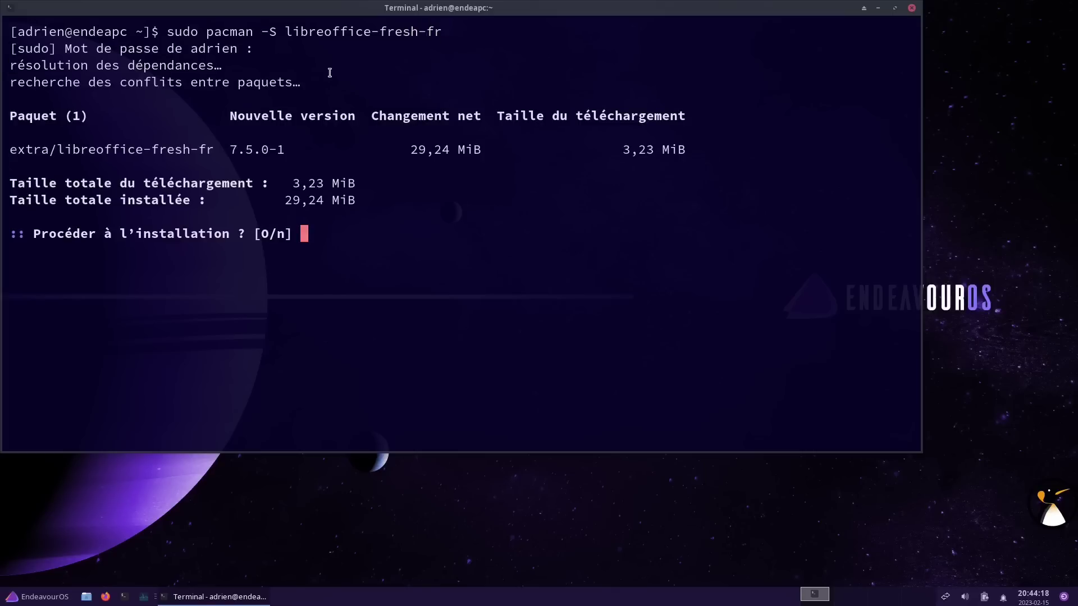
pyautogui.press('Return')
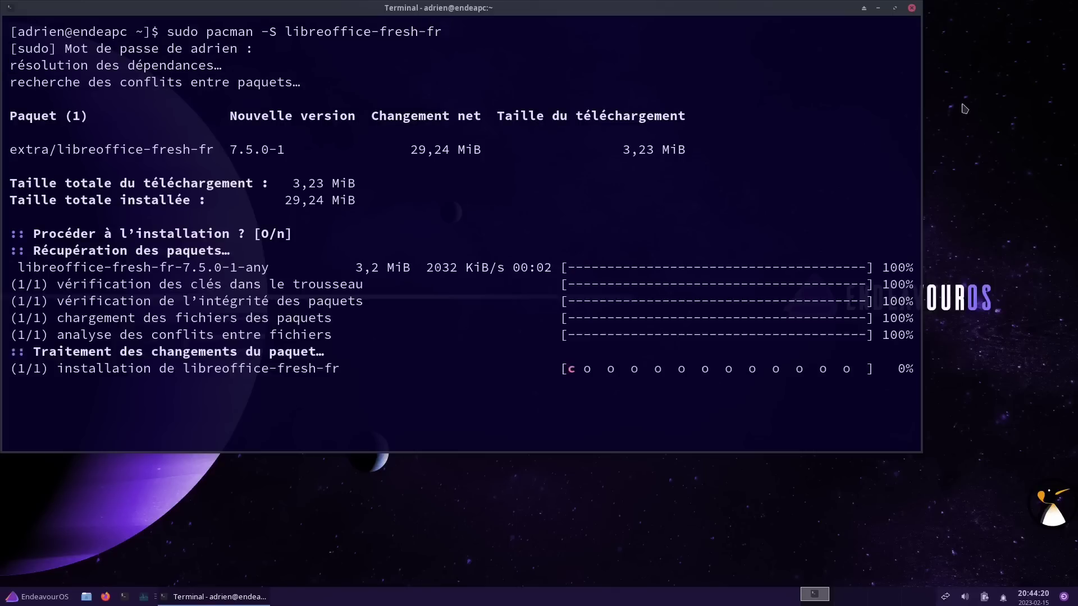
# Show the Applications > Bureautique office category from the desktop menu
pyautogui.rightClick(964, 108)
pyautogui.moveTo(892, 272)
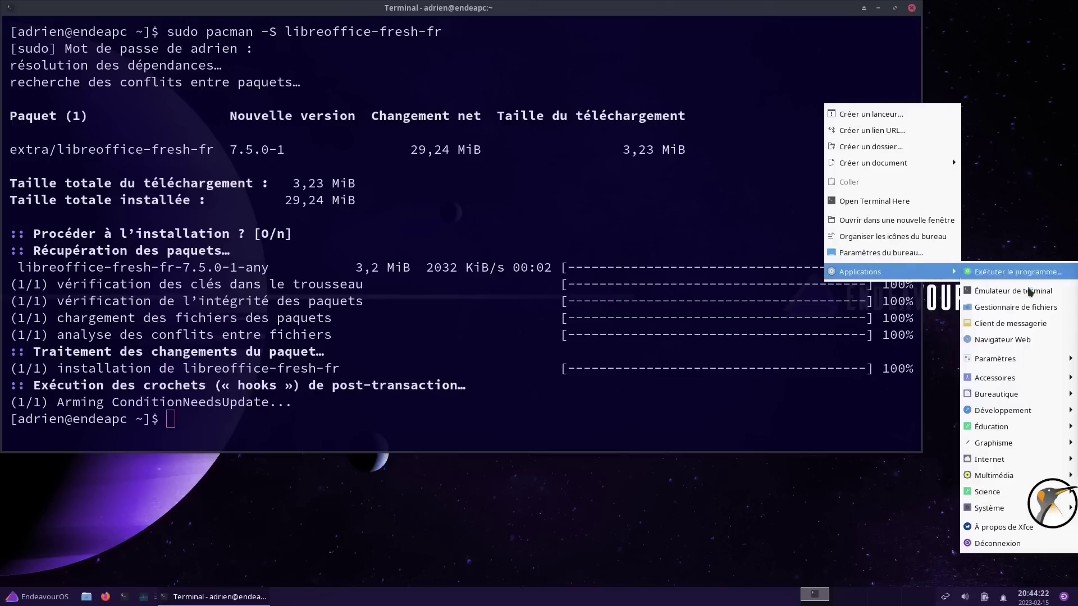
pyautogui.moveTo(1001, 398)
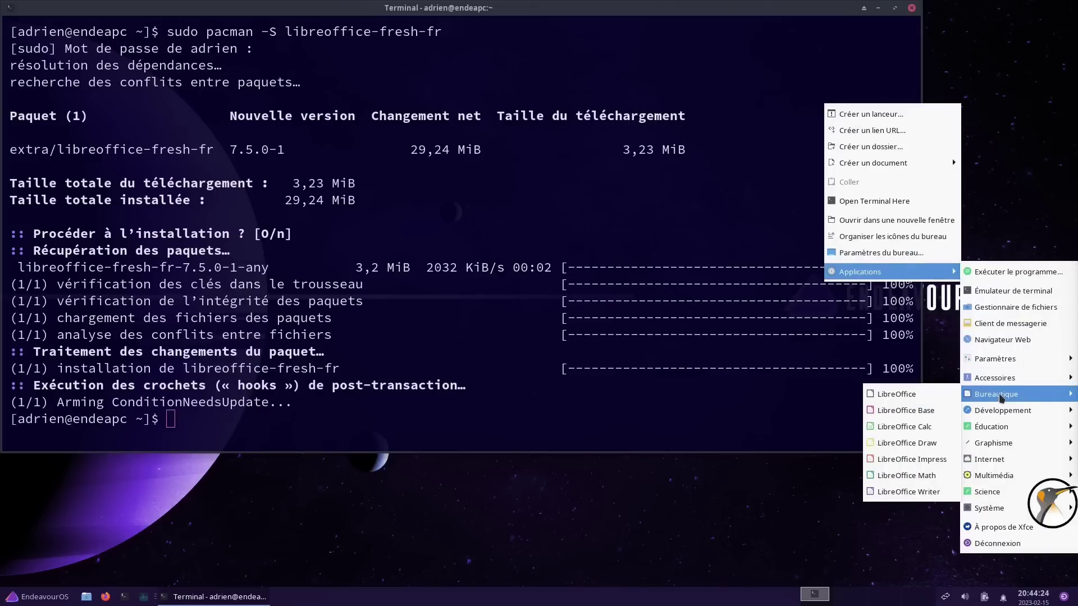
# Relaunch LibreOffice Writer to confirm its French interface (Sans nom 1), then close it
pyautogui.click(899, 493)
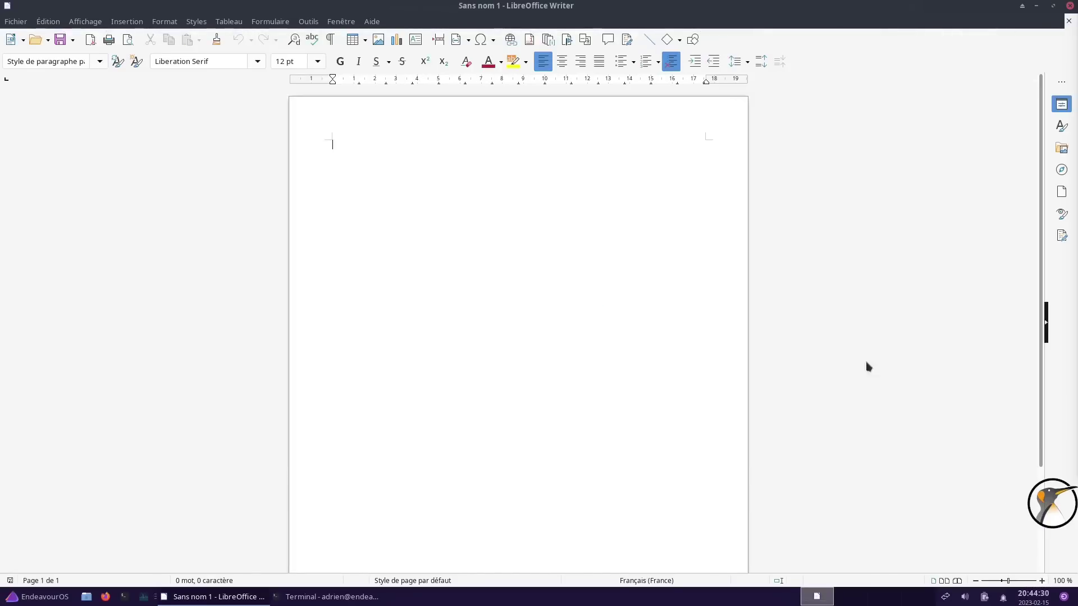
pyautogui.click(1068, 6)
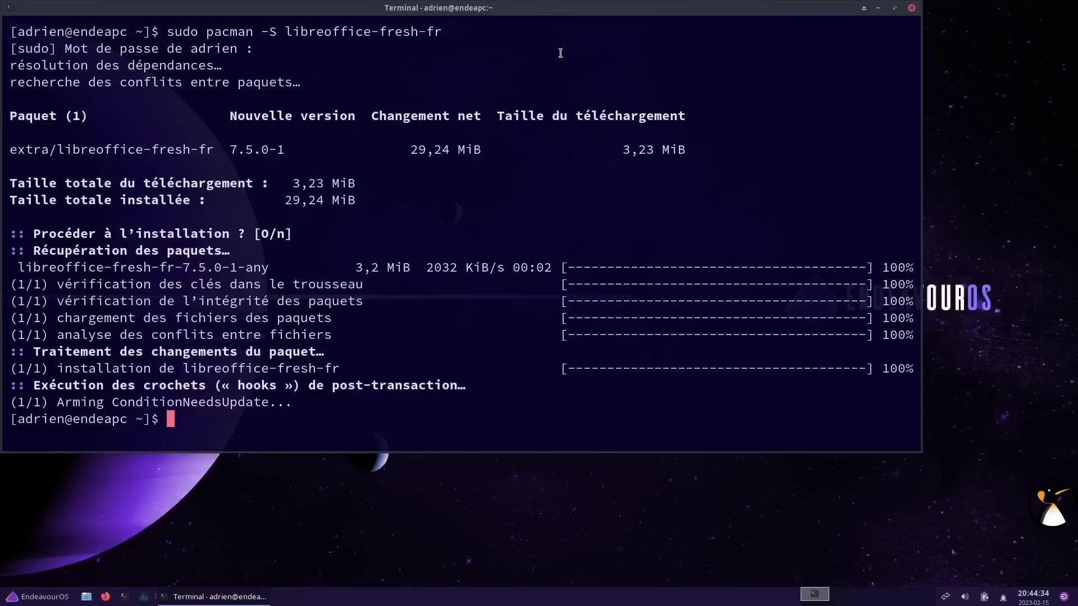
# Move the terminal toward the centre, narrow it from the top-left corner, and clear the output
pyautogui.moveTo(564, 14); pyautogui.dragTo(601, 44)
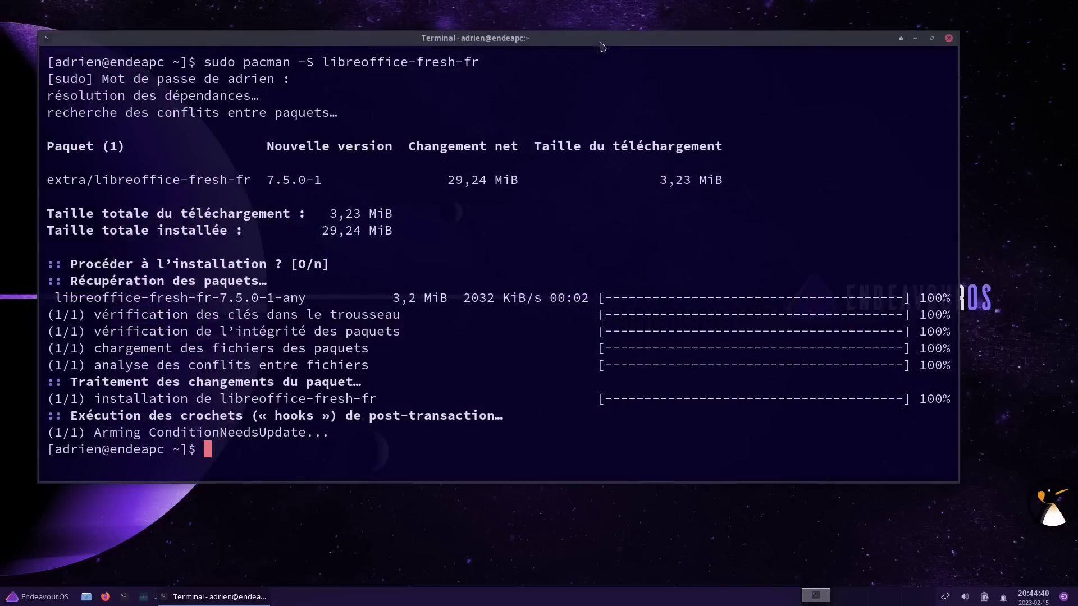
pyautogui.moveTo(39, 32); pyautogui.dragTo(175, 53)
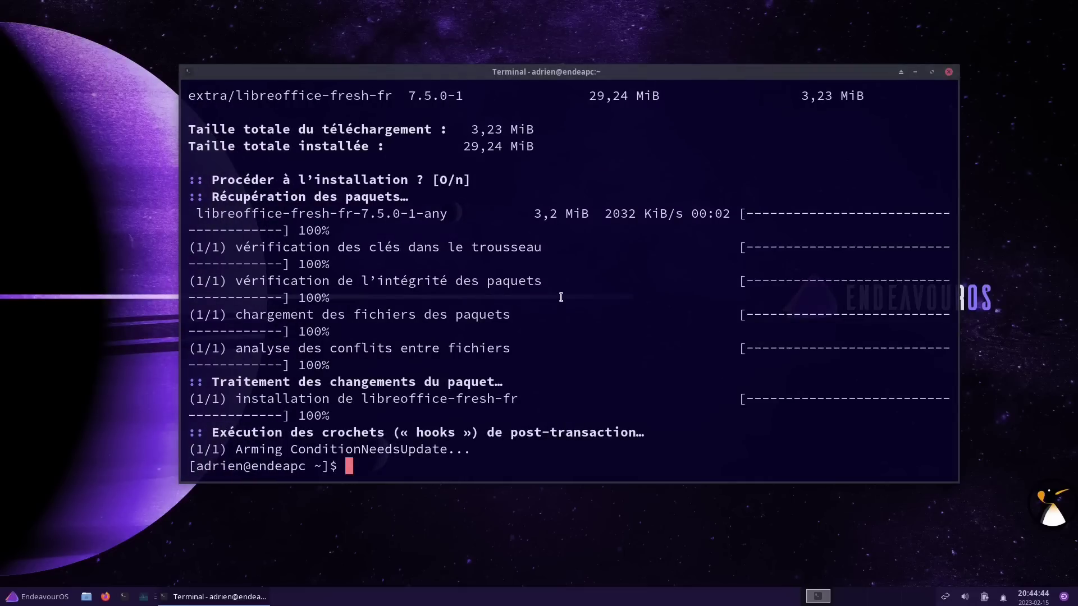
pyautogui.hotkey('ctrl', 'l')
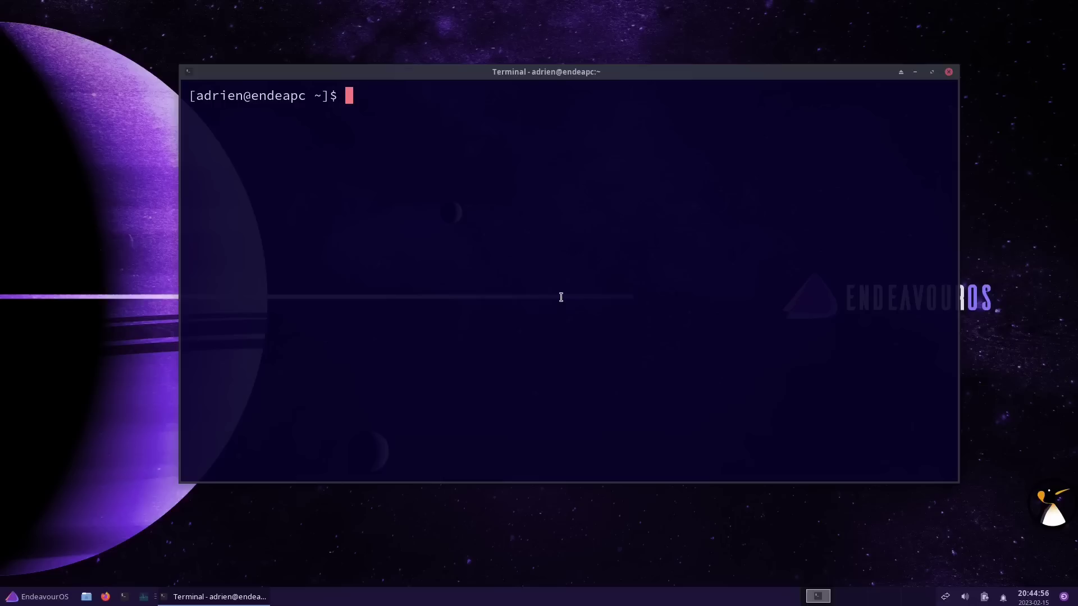
# Install pamac-aur with yay -S, answering o, N and accepting dependencies, then review the 17 removed packages
pyautogui.write('yay -S pamac')
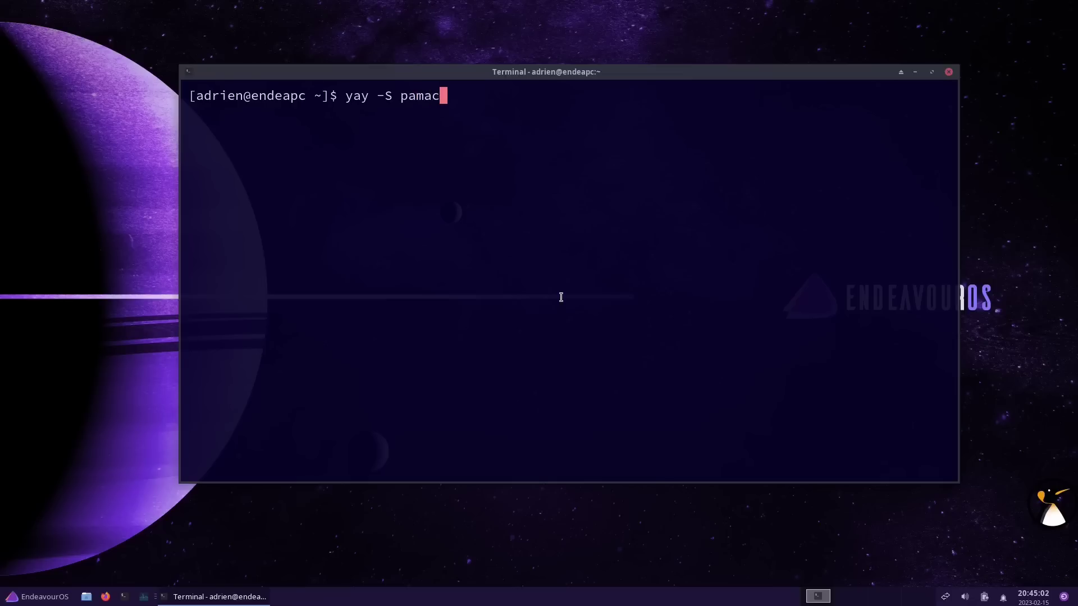
pyautogui.write('-aur')
pyautogui.press('Return')
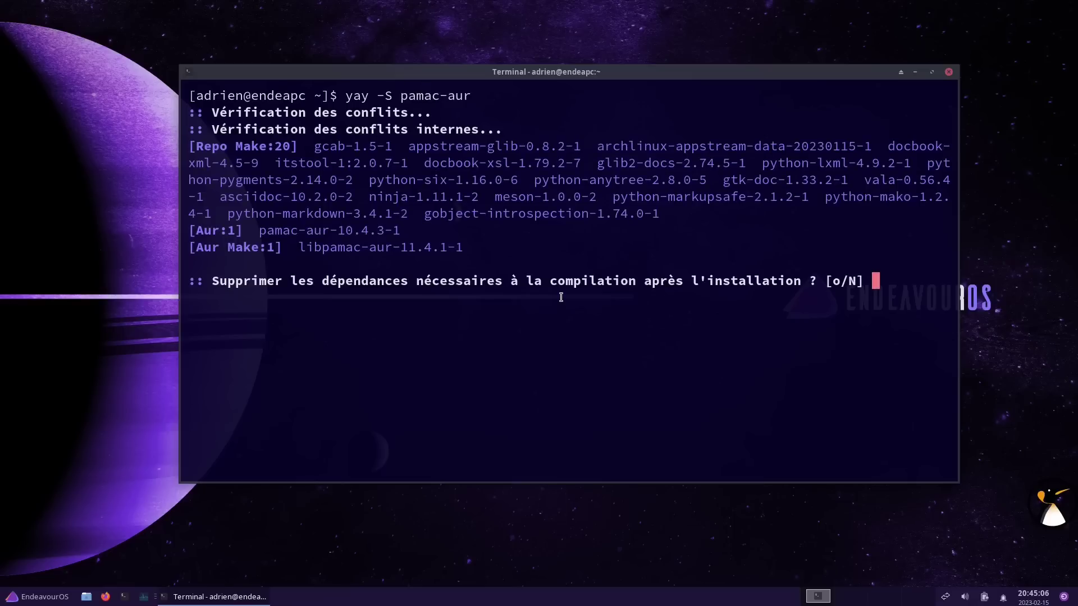
pyautogui.write('o')
pyautogui.press('Return')
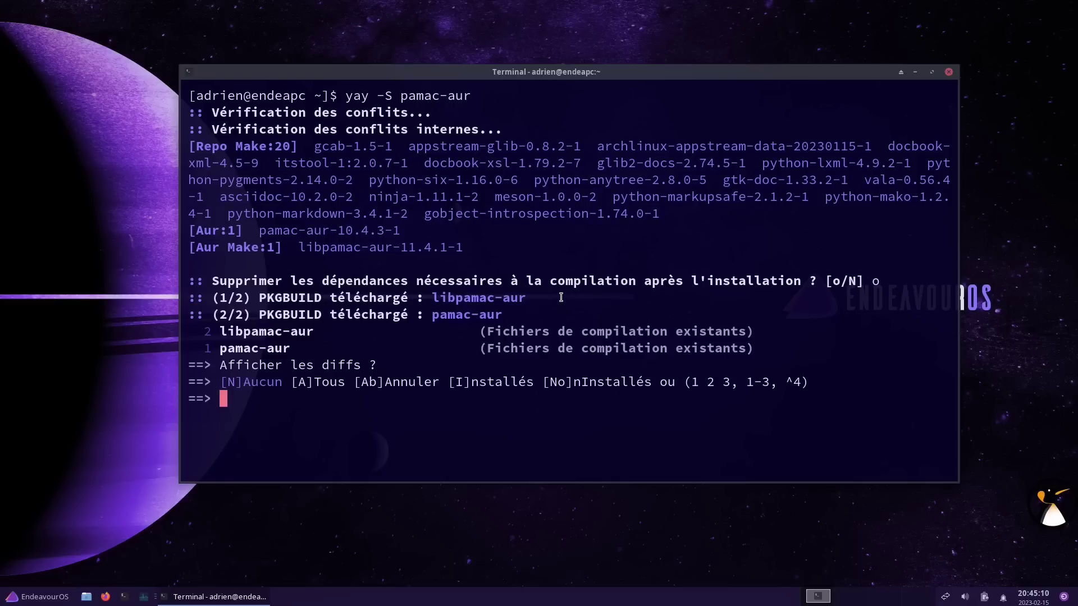
pyautogui.write('N')
pyautogui.press('Return')
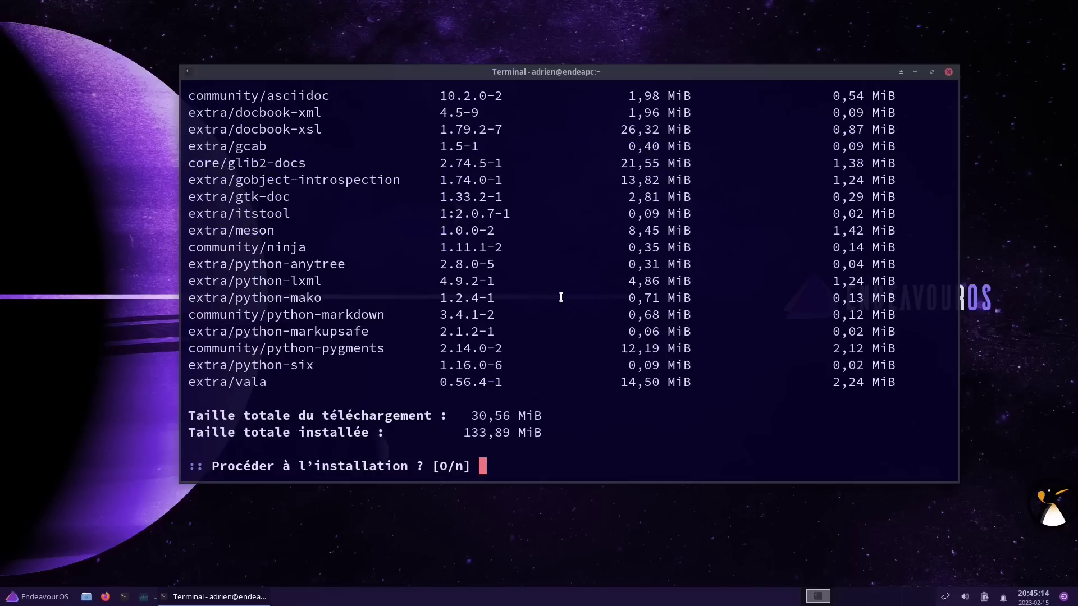
pyautogui.press('Return')
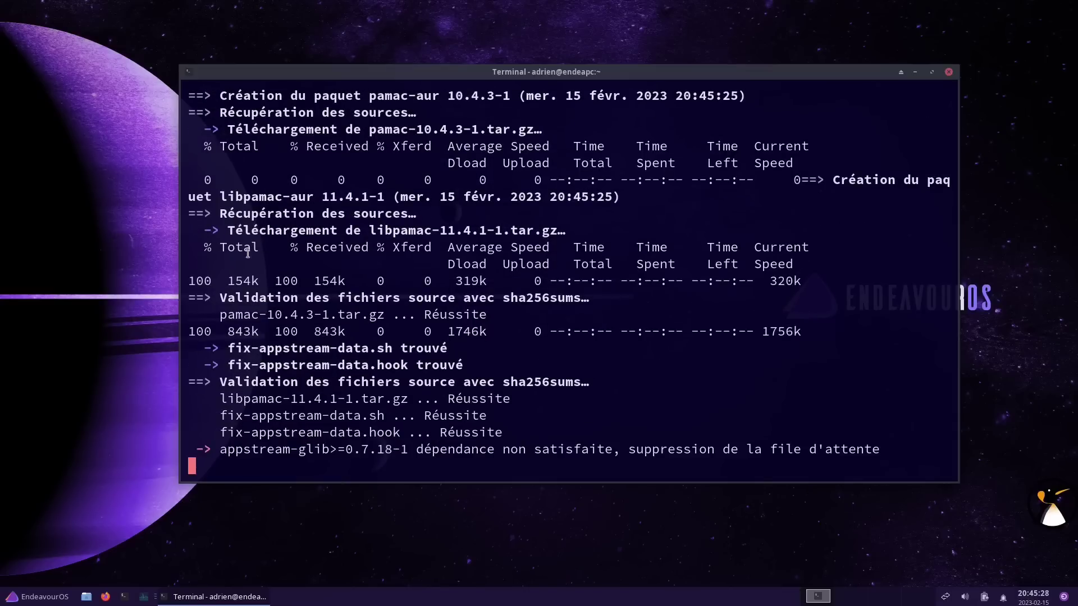
pyautogui.doubleClick(351, 316)
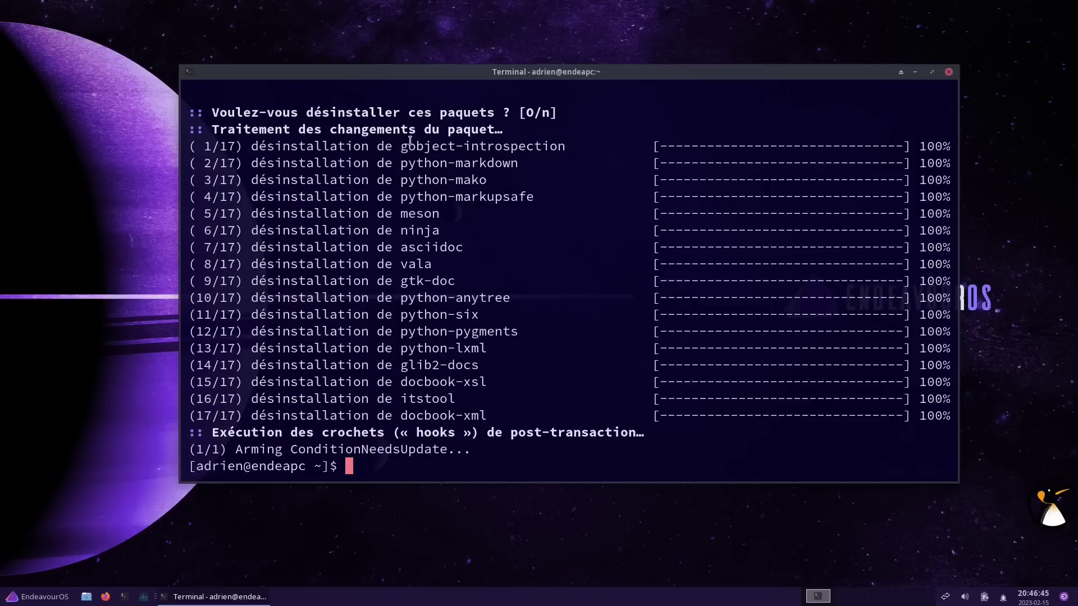
pyautogui.moveTo(186, 146); pyautogui.dragTo(956, 417)
pyautogui.click(588, 366)
# Minimize the terminal and launch Ajouter/supprimer des logiciels from Applications > Système
pyautogui.click(919, 75)
pyautogui.rightClick(503, 115)
pyautogui.moveTo(572, 284)
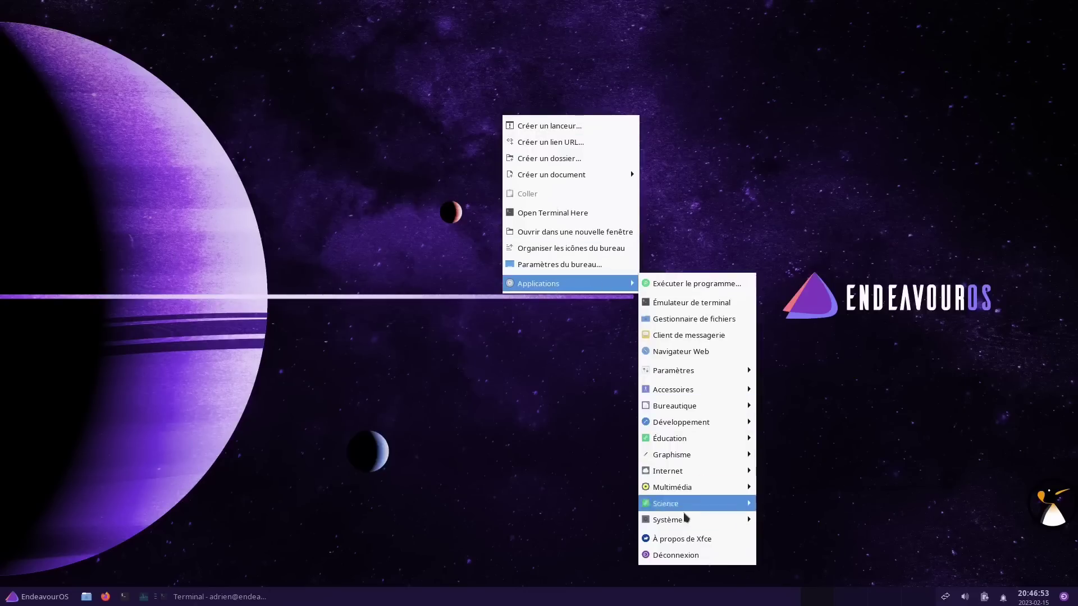
pyautogui.moveTo(684, 523)
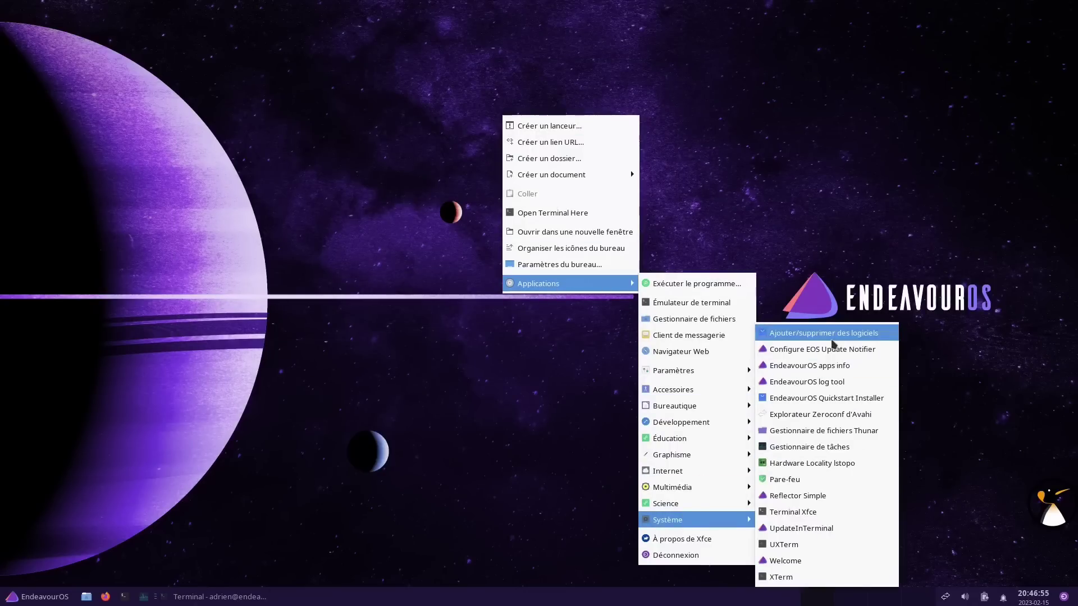
pyautogui.click(832, 337)
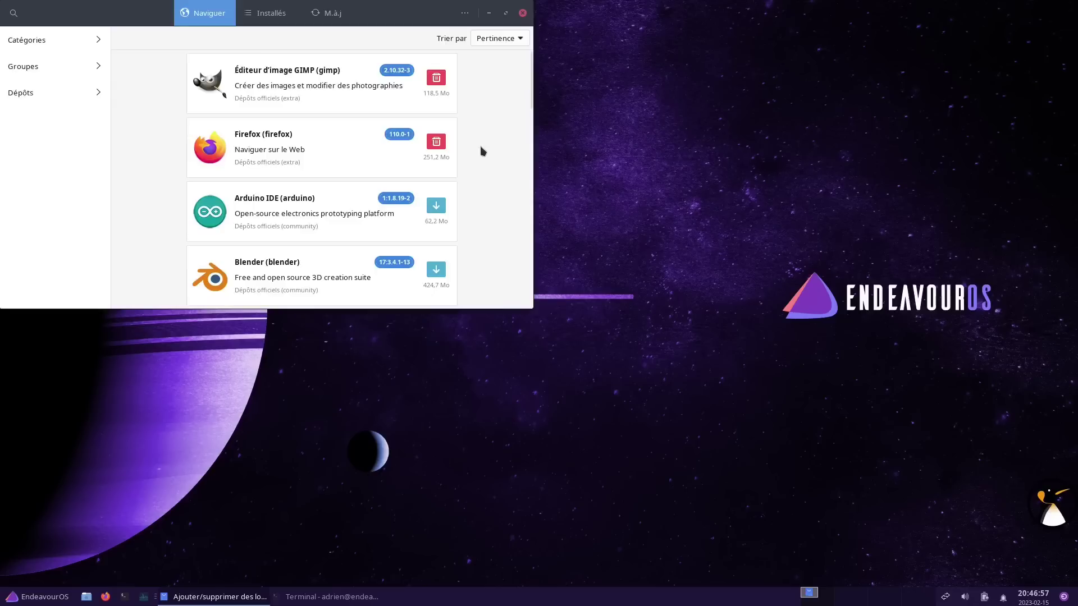
# Search 'clementine' in Pamac and install Clementine Music Player with its 11 dependencies
pyautogui.moveTo(481, 149); pyautogui.dragTo(698, 236)
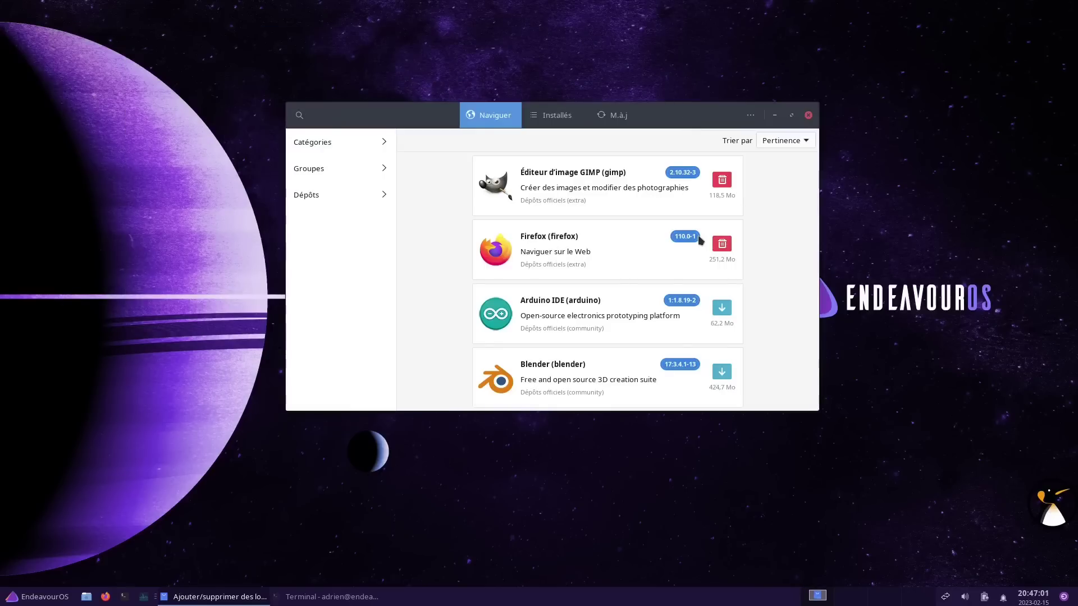
pyautogui.write('cle')
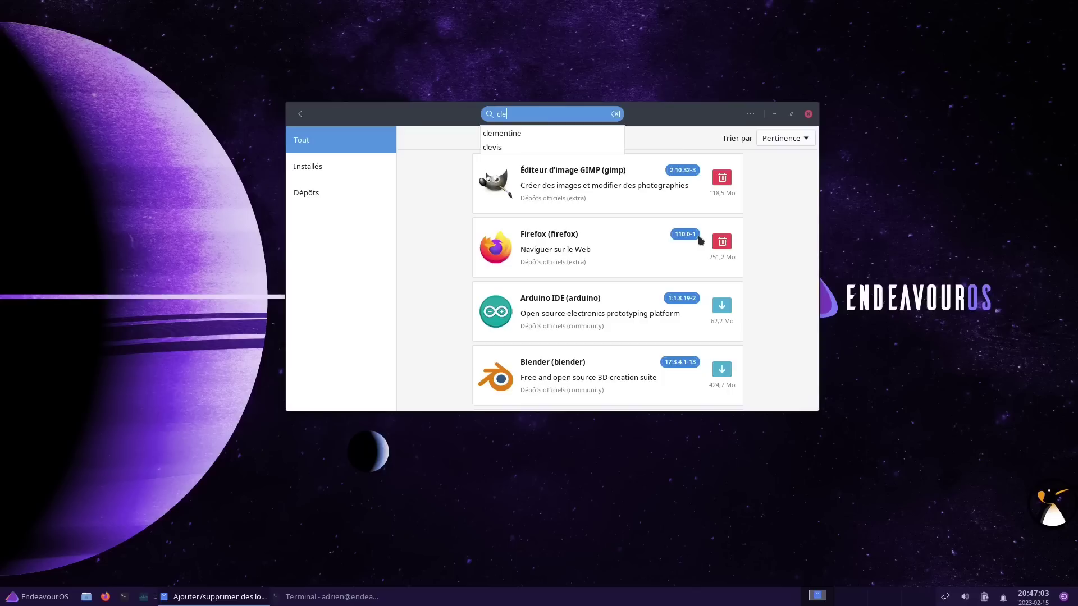
pyautogui.press('Down')
pyautogui.press('Return')
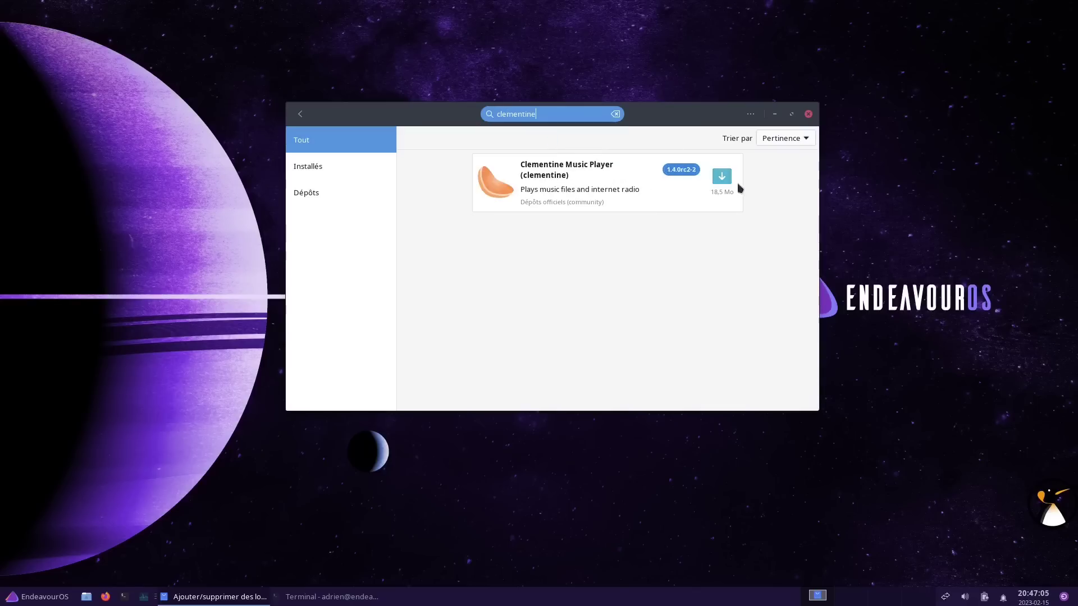
pyautogui.click(723, 178)
pyautogui.click(762, 400)
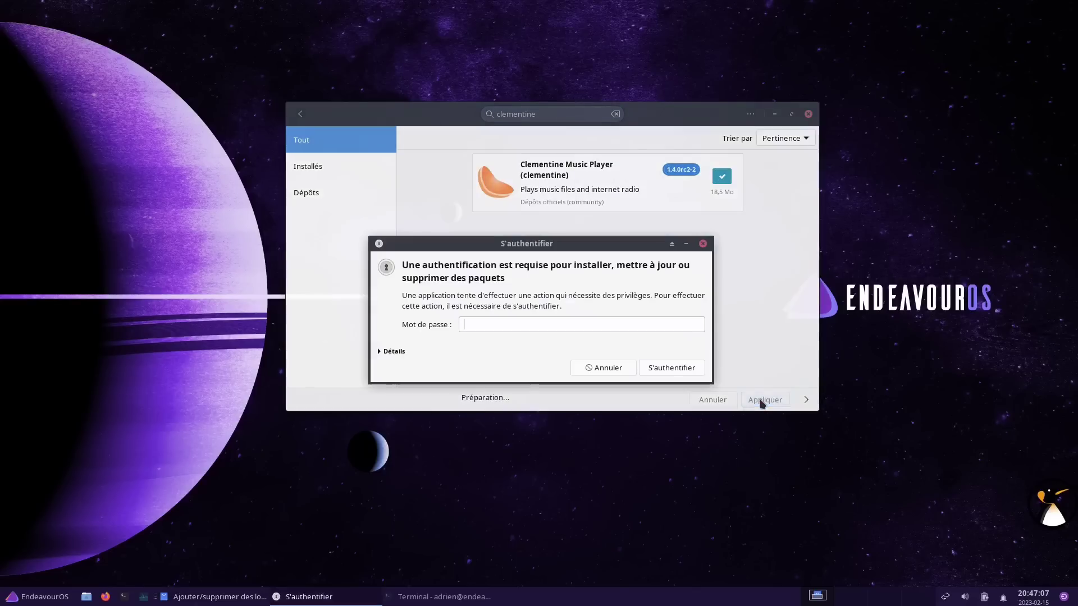
pyautogui.click(672, 369)
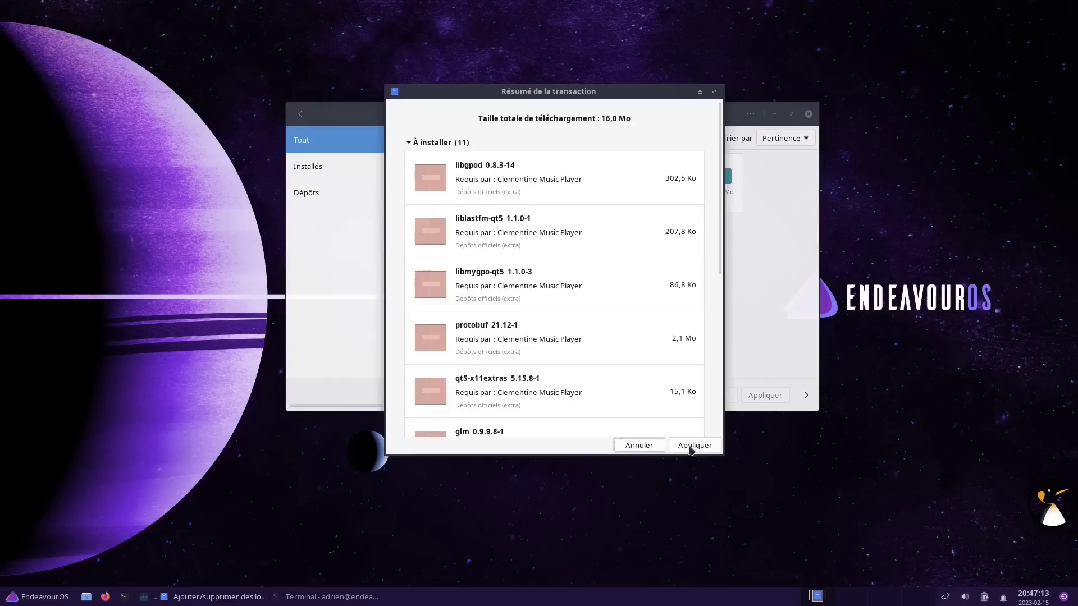
pyautogui.click(691, 447)
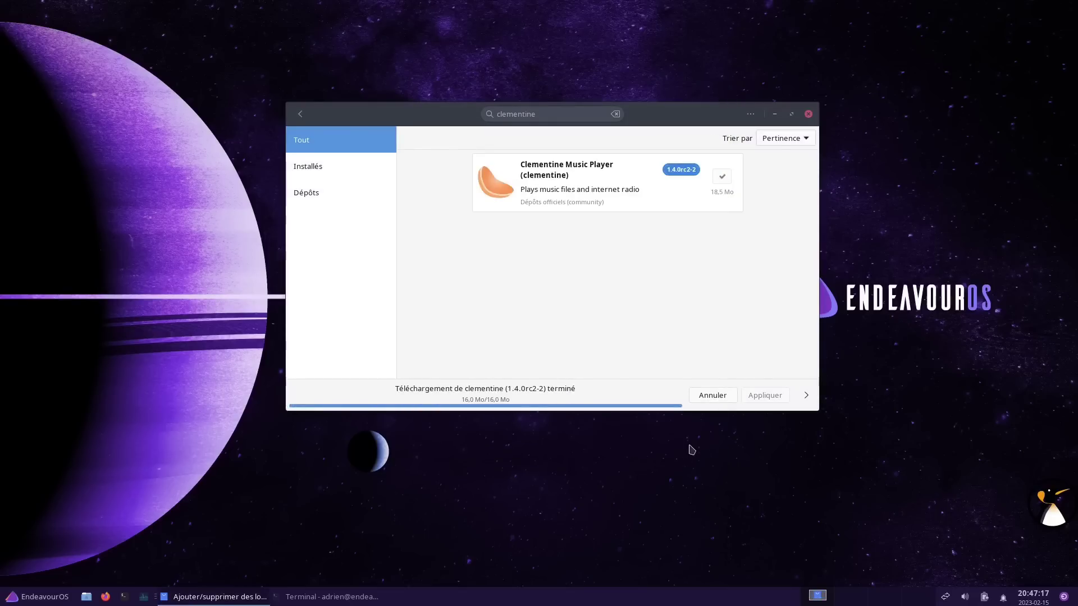
# Launch Clementine from the desktop menu's Applications > Multimédia
pyautogui.rightClick(859, 144)
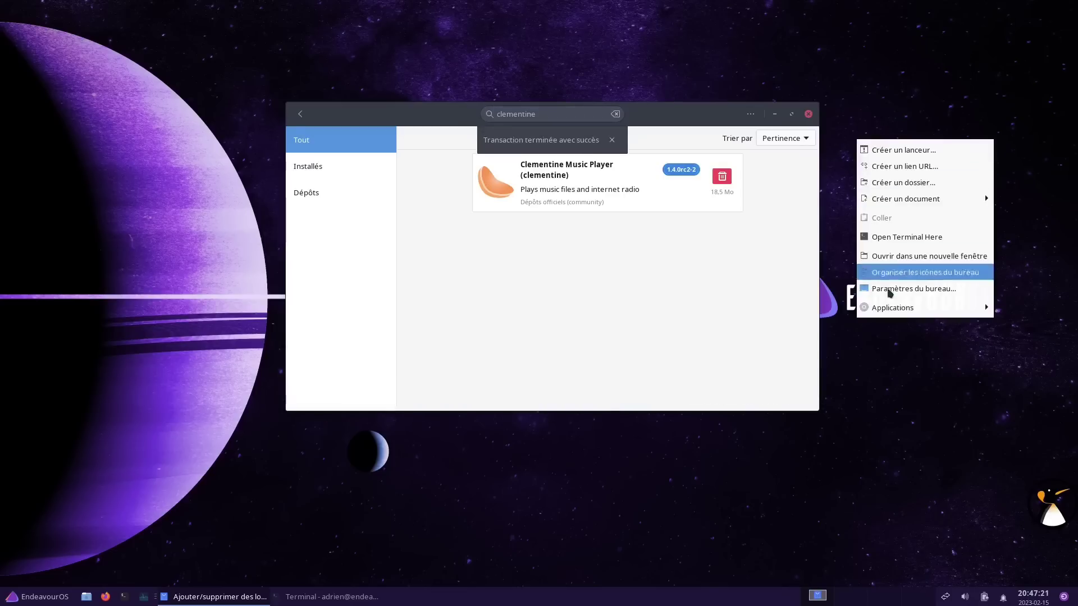
pyautogui.moveTo(890, 310)
pyautogui.moveTo(781, 508)
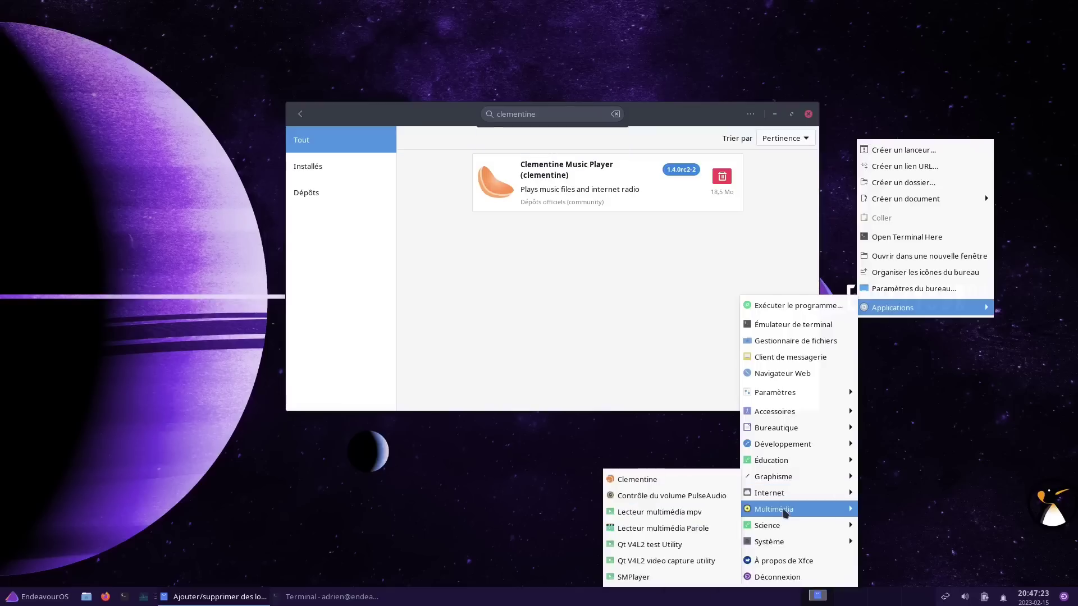
pyautogui.click(667, 480)
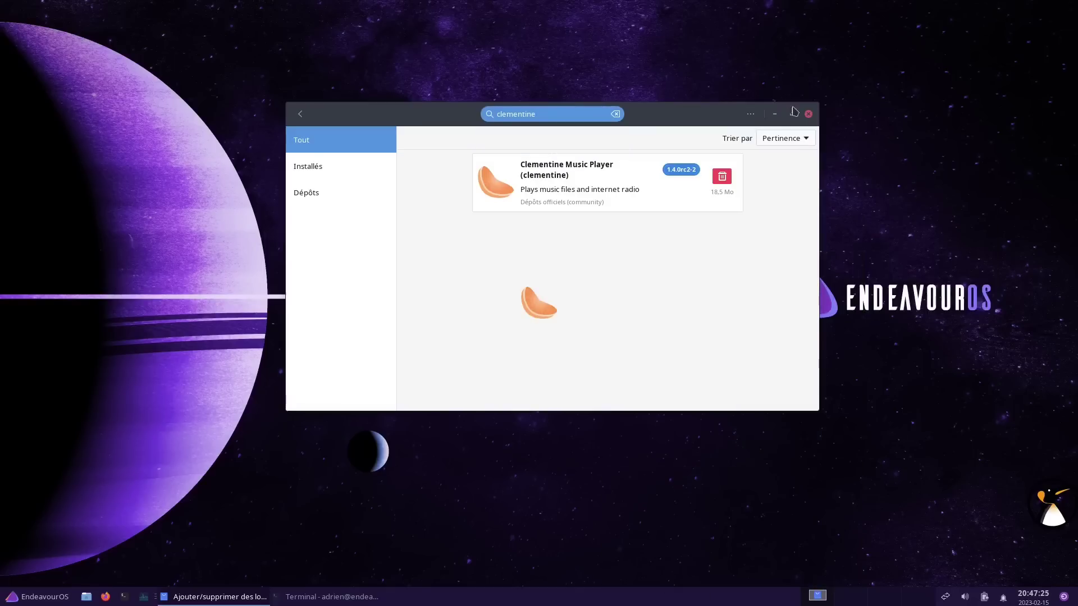
# Minimize Pamac and quit Clementine via Musique > Quitter
pyautogui.click(775, 115)
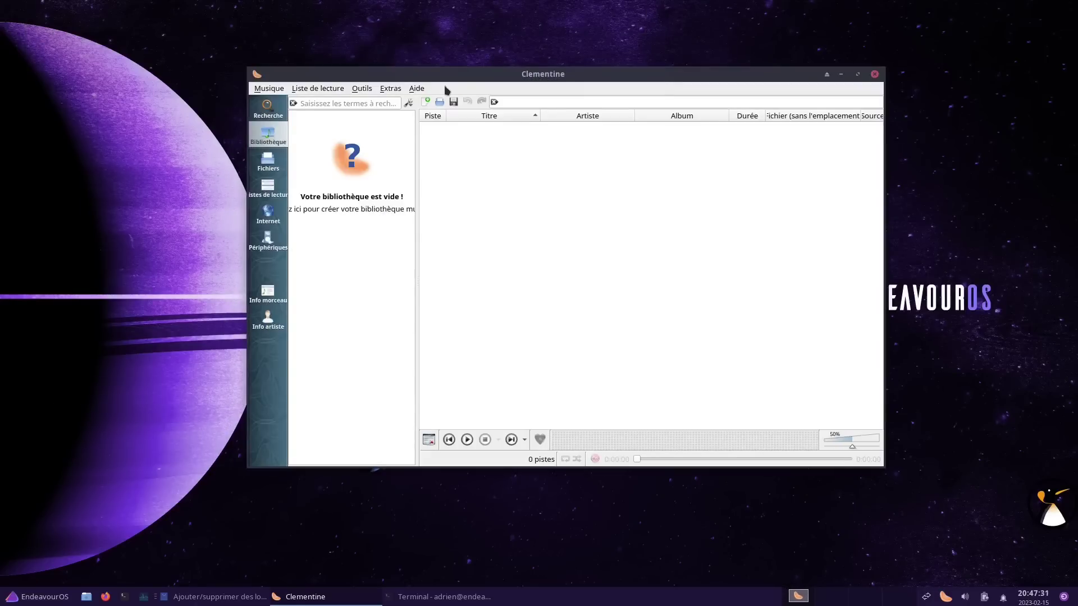
pyautogui.click(270, 89)
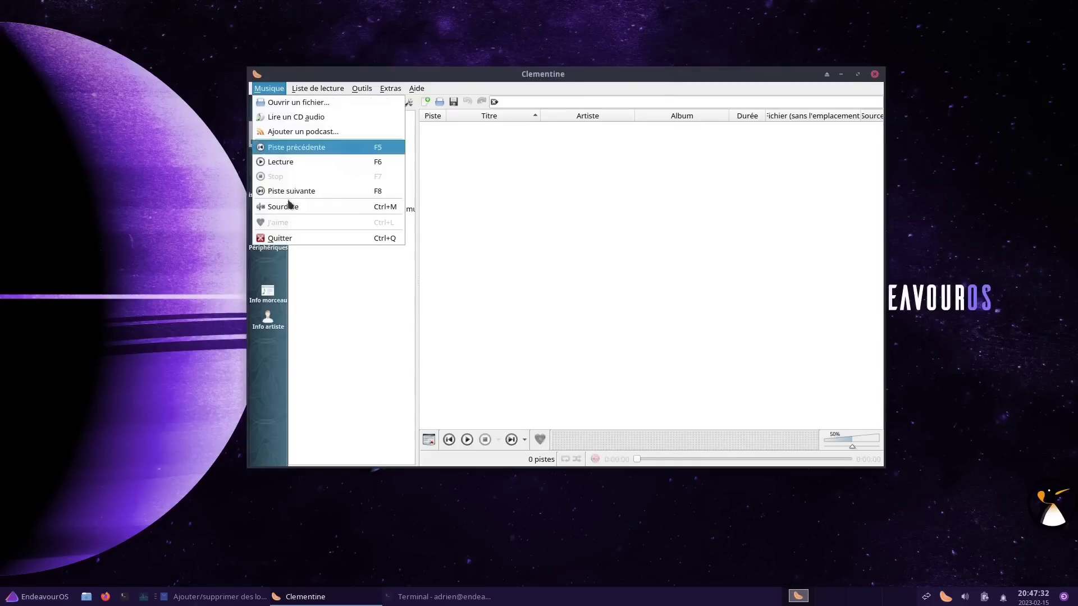
pyautogui.click(281, 239)
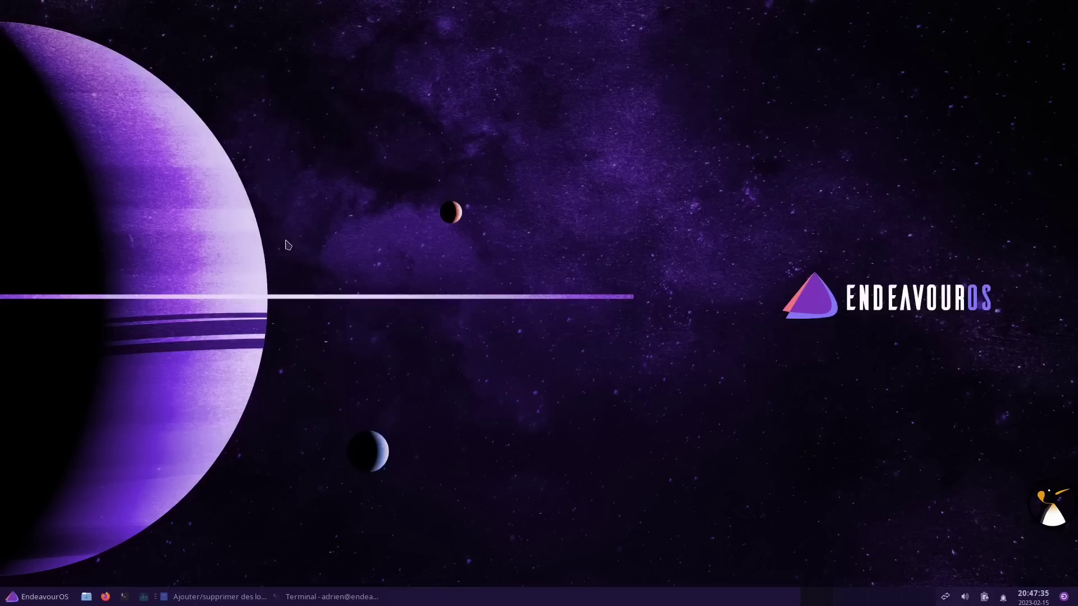
# Open the Gestionnaire de paramètres from Applications > Paramètres and place it top-right
pyautogui.rightClick(515, 144)
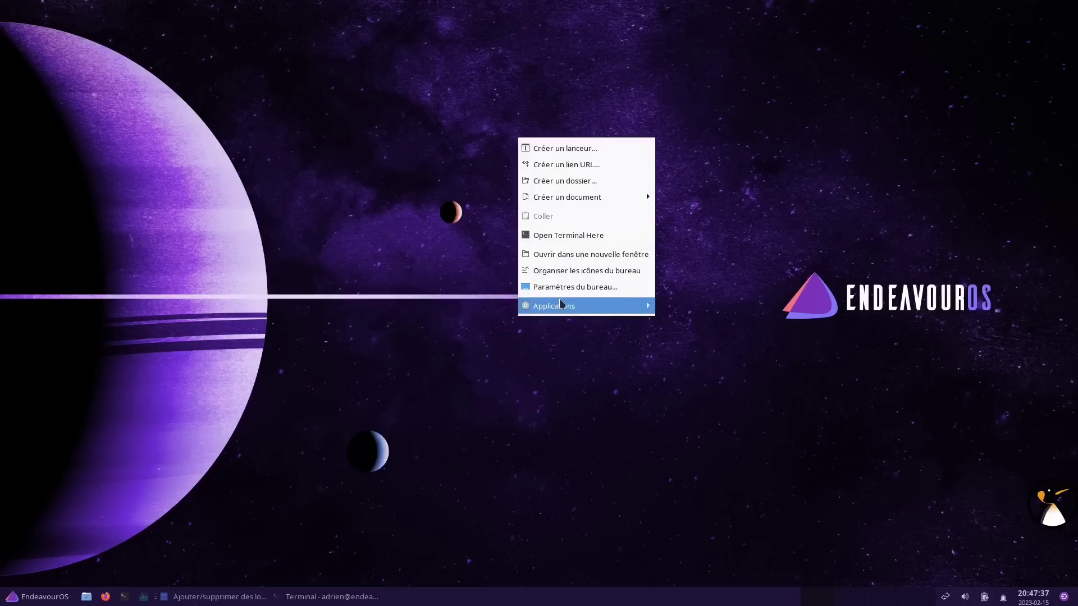
pyautogui.moveTo(561, 304)
pyautogui.moveTo(708, 392)
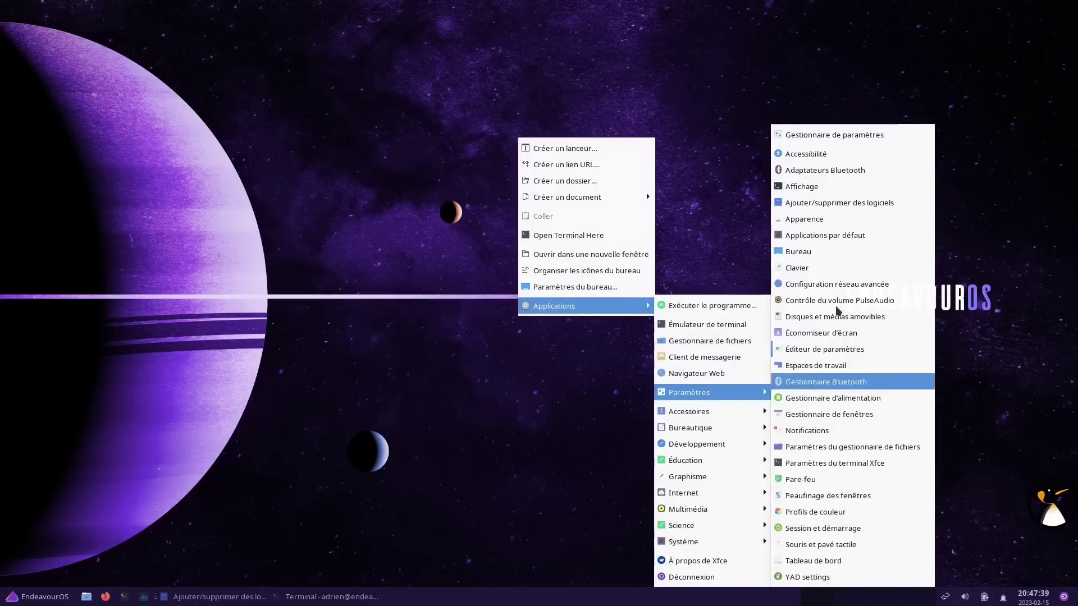
pyautogui.click(802, 134)
pyautogui.moveTo(561, 155); pyautogui.dragTo(832, 40)
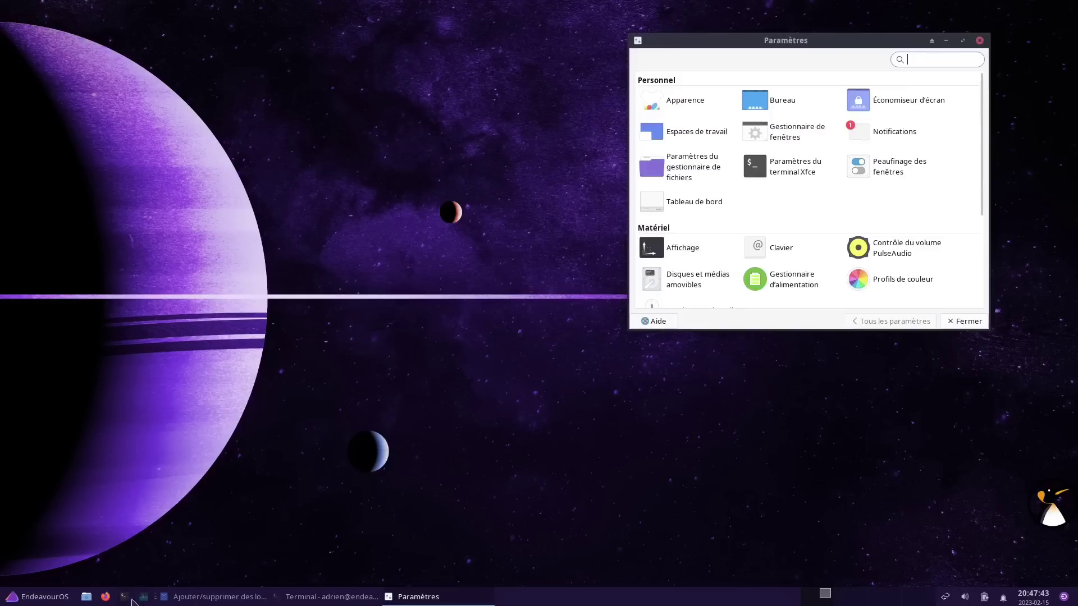
# Open the home folder in Thunar on the upper left and open the Apparence settings
pyautogui.click(89, 597)
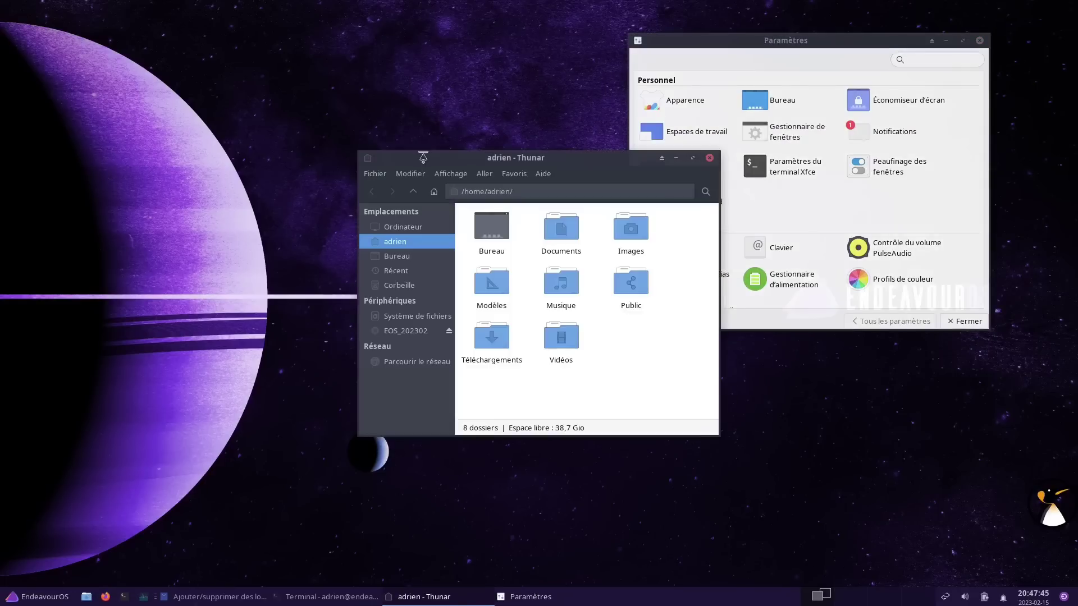
pyautogui.moveTo(449, 160); pyautogui.dragTo(256, 66)
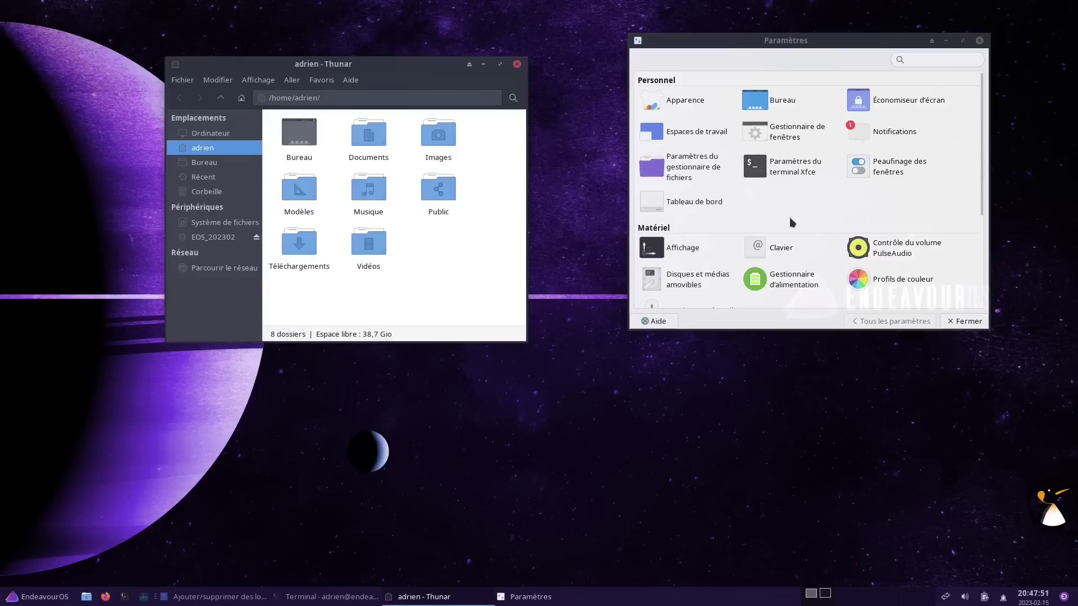
pyautogui.click(696, 106)
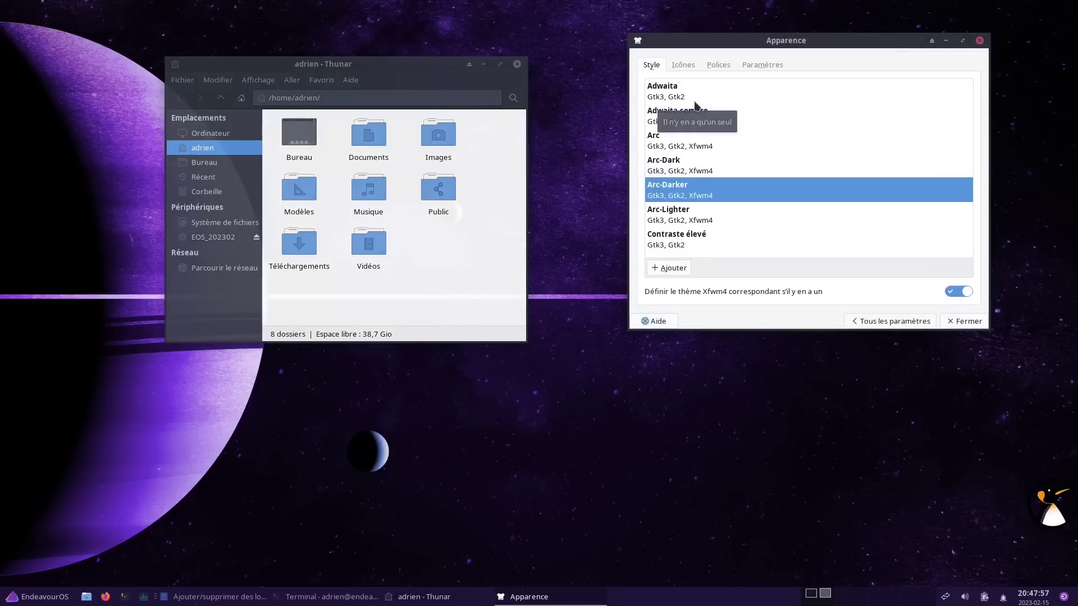
# Review the Qogir icon theme, shift the Thunar window slightly right, and return to all settings
pyautogui.click(682, 65)
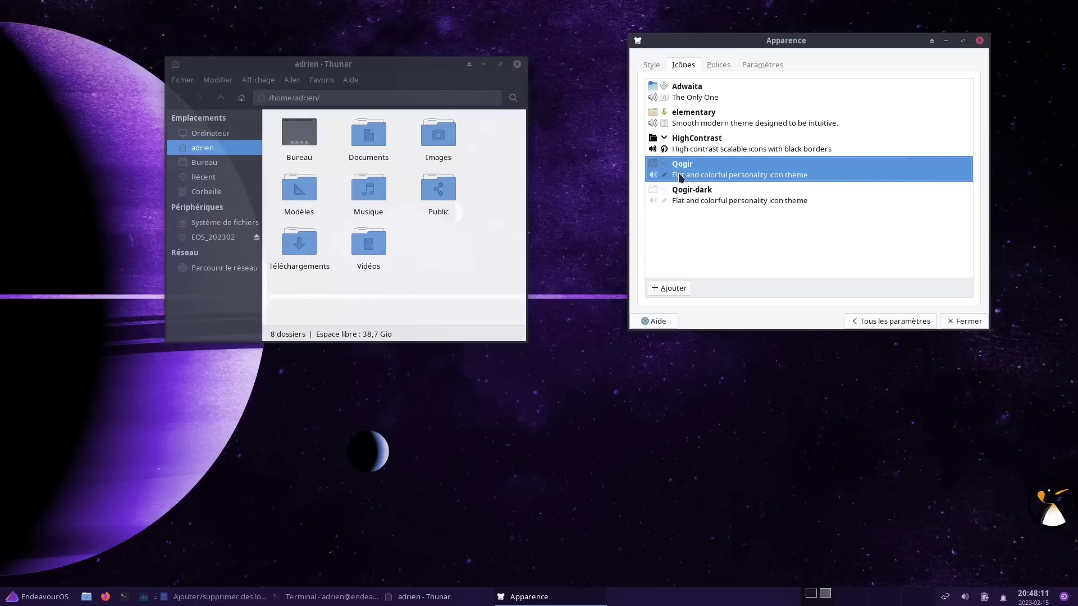
pyautogui.moveTo(328, 66); pyautogui.dragTo(342, 68)
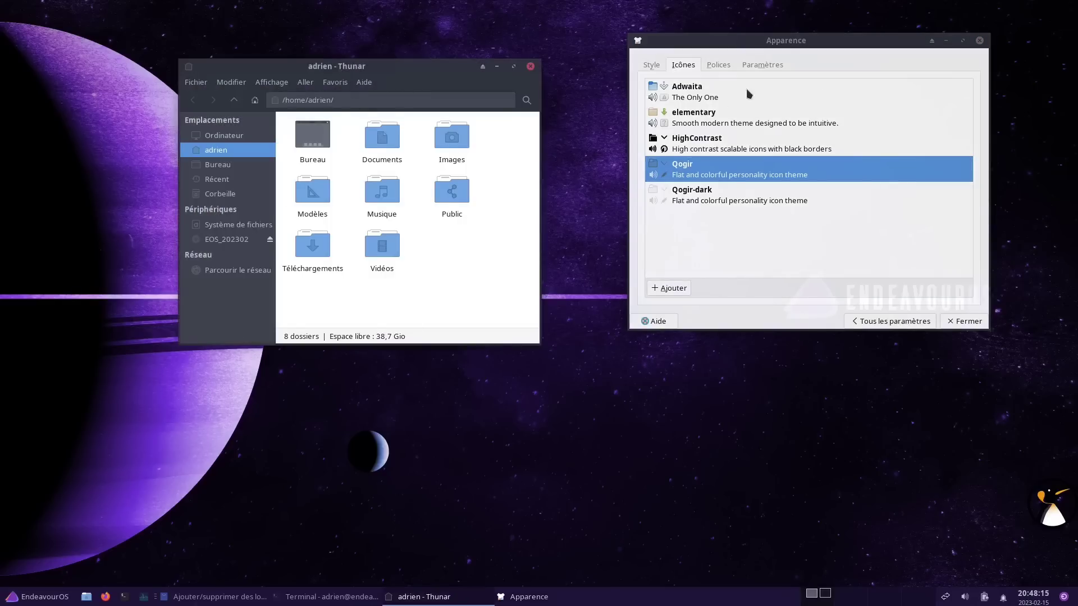
pyautogui.click(858, 322)
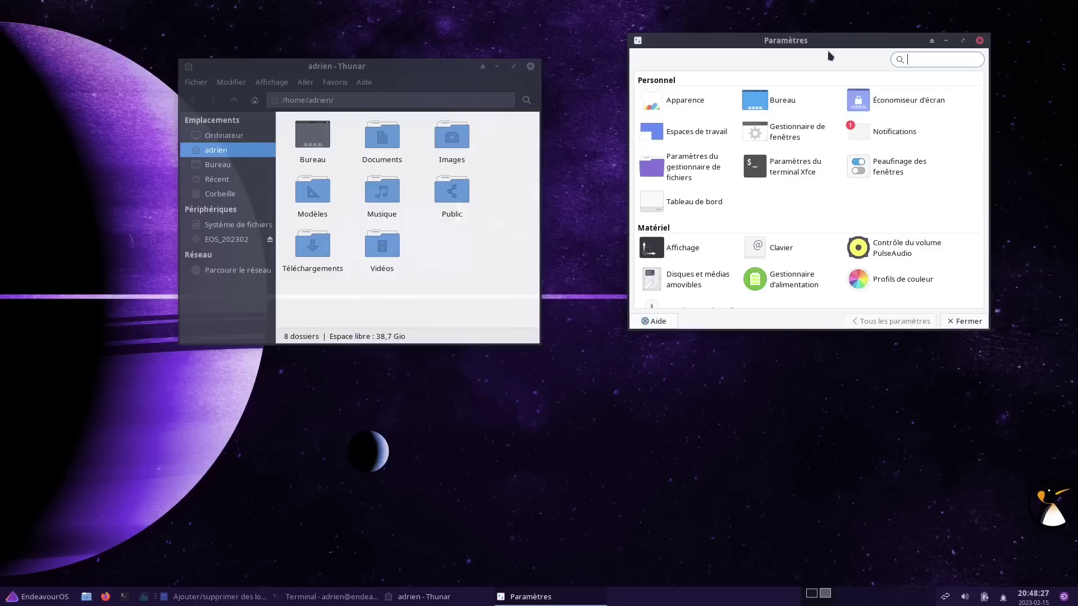
# Reboot the system from the terminal and boot the default EndeavourOS 6.1.11-arch1-1 entry
pyautogui.click(309, 595)
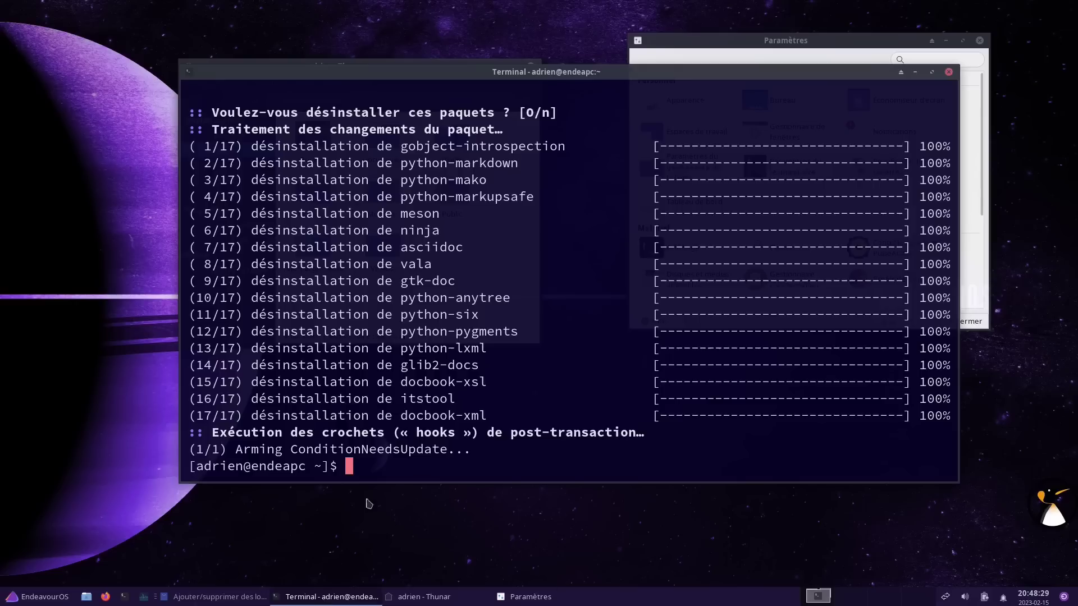
pyautogui.write('sudo')
pyautogui.press('BackSpace')
pyautogui.press('BackSpace')
pyautogui.press('BackSpace')
pyautogui.press('BackSpace')
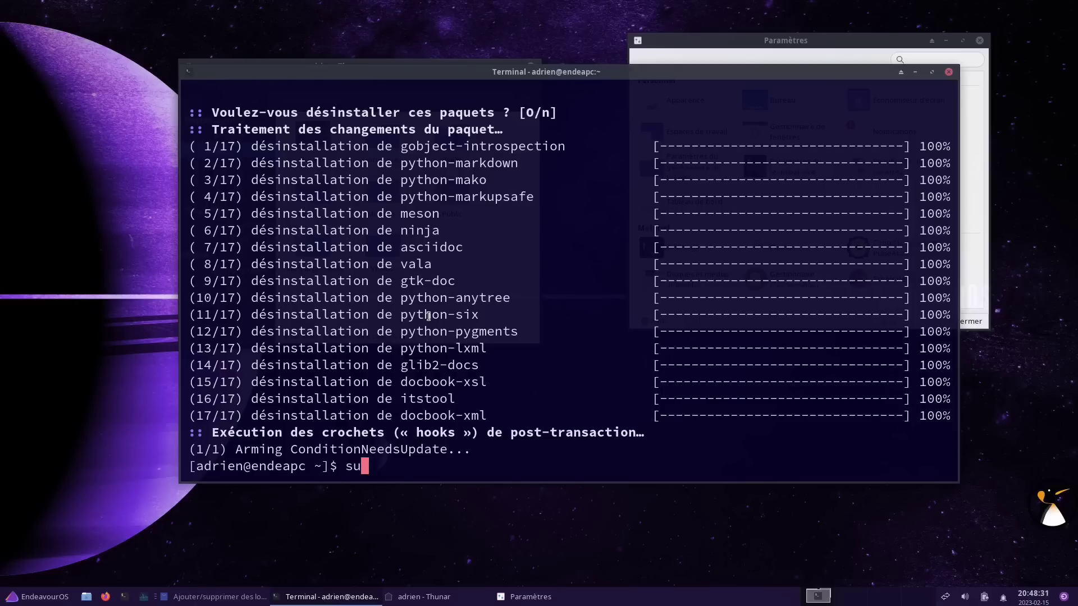
pyautogui.write('reboot')
pyautogui.press('Return')
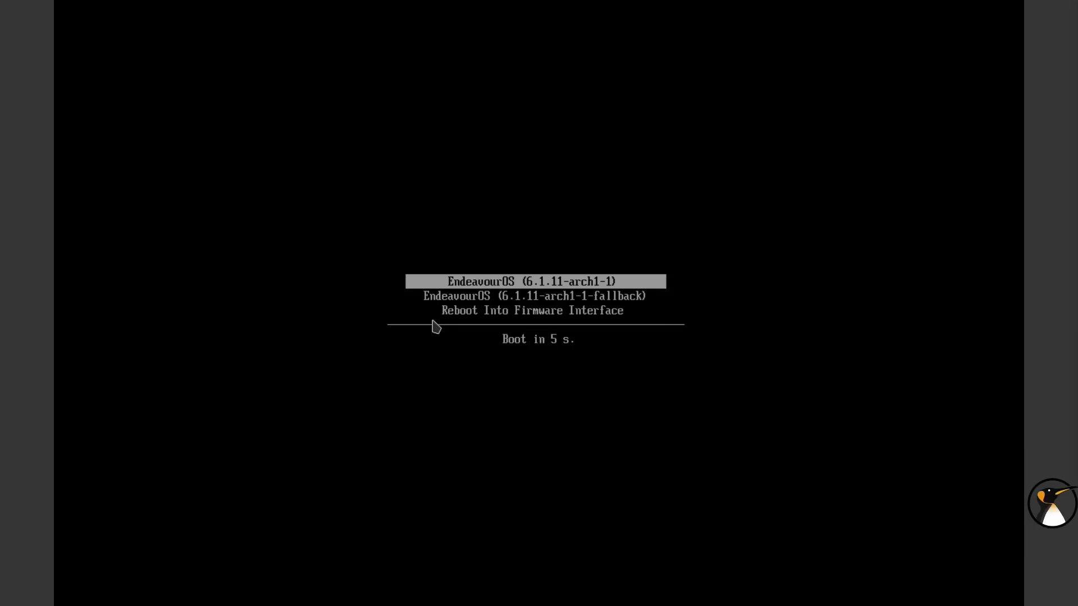
pyautogui.press('Return')
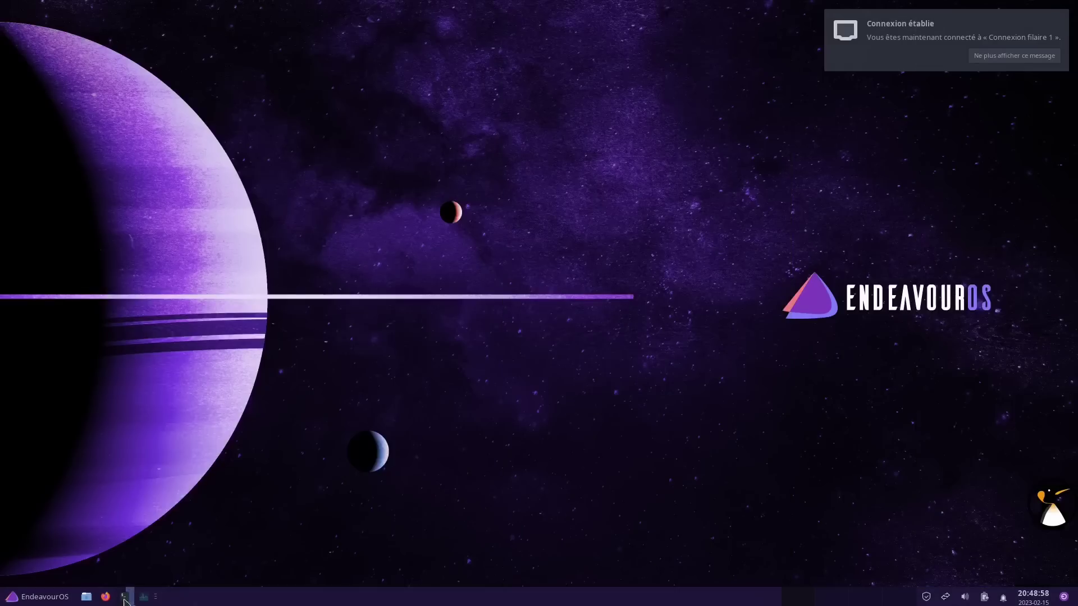
# Open a new terminal after the reboot, maximize it, then resize and position it upper left
pyautogui.click(126, 595)
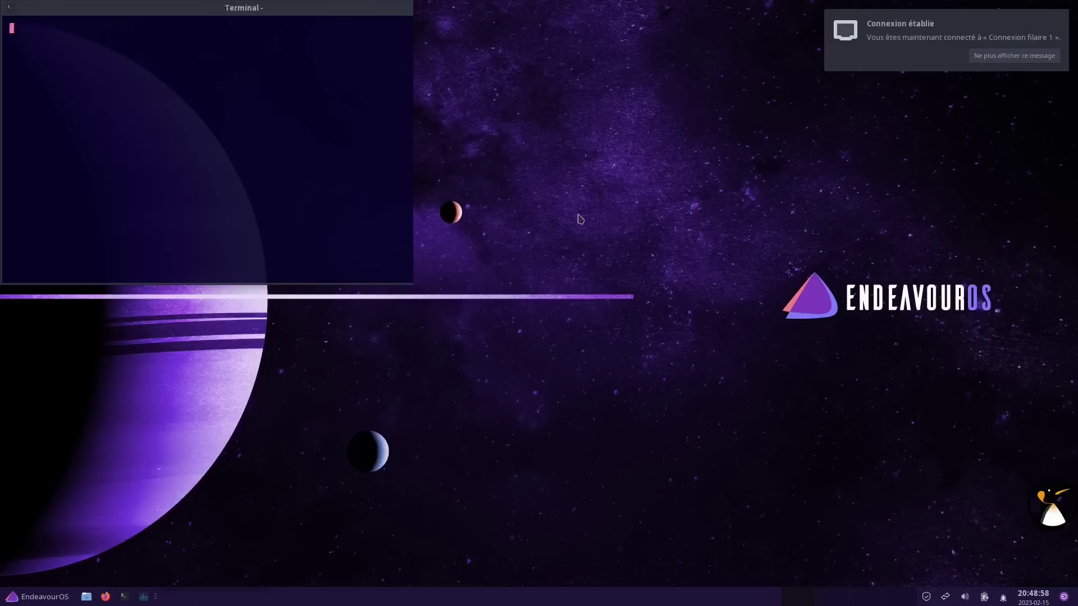
pyautogui.moveTo(255, 16); pyautogui.dragTo(385, 88)
pyautogui.doubleClick(385, 84)
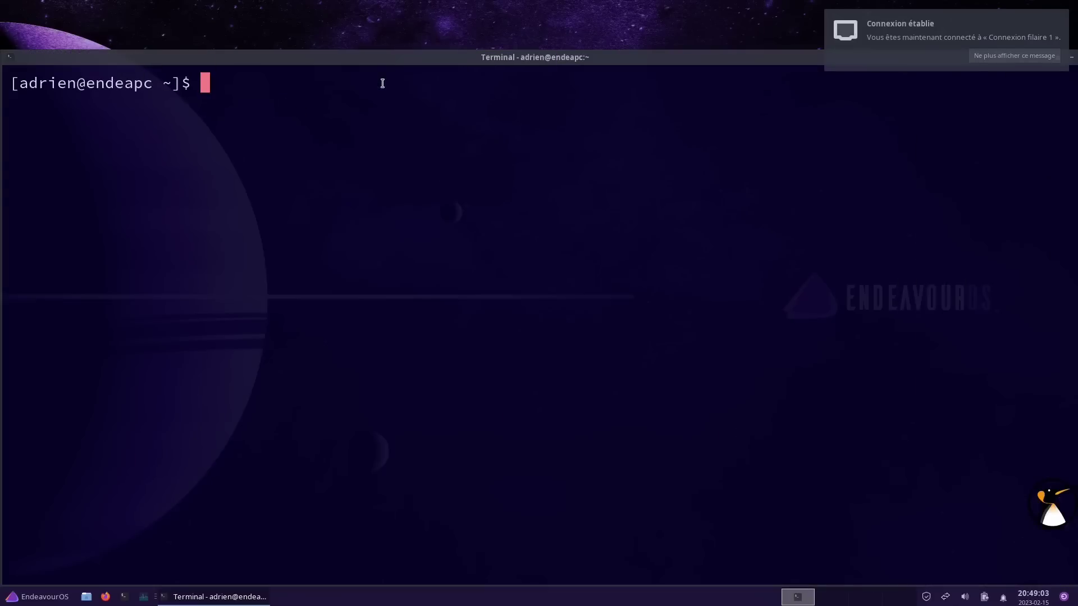
pyautogui.moveTo(3, 52); pyautogui.dragTo(162, 90)
pyautogui.moveTo(469, 101); pyautogui.dragTo(400, 69)
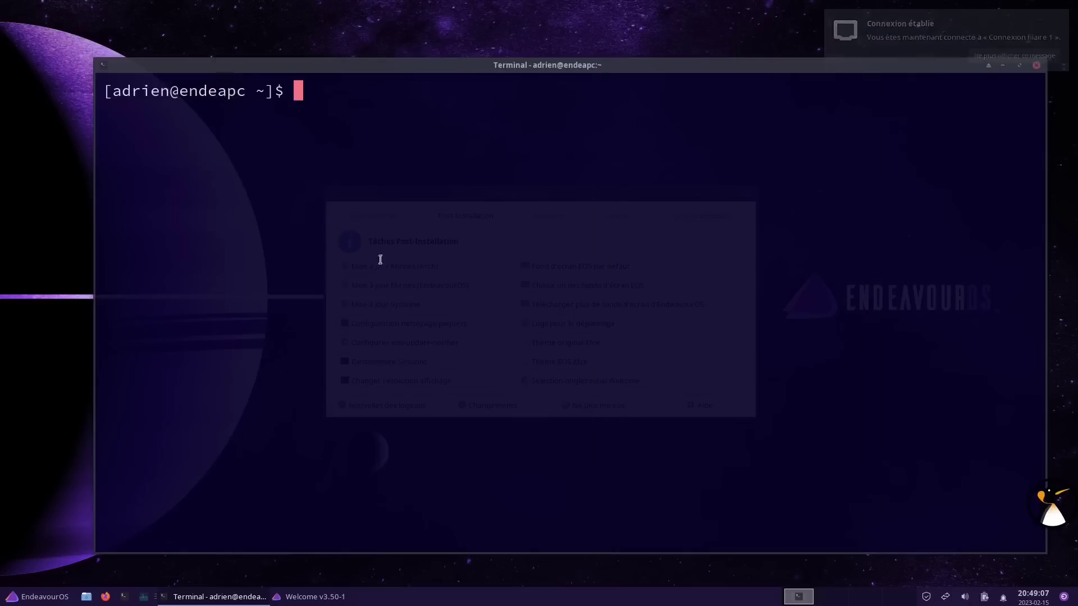
# Close the Welcome window and run free -m, highlighting the 572 MB used memory
pyautogui.click(653, 244)
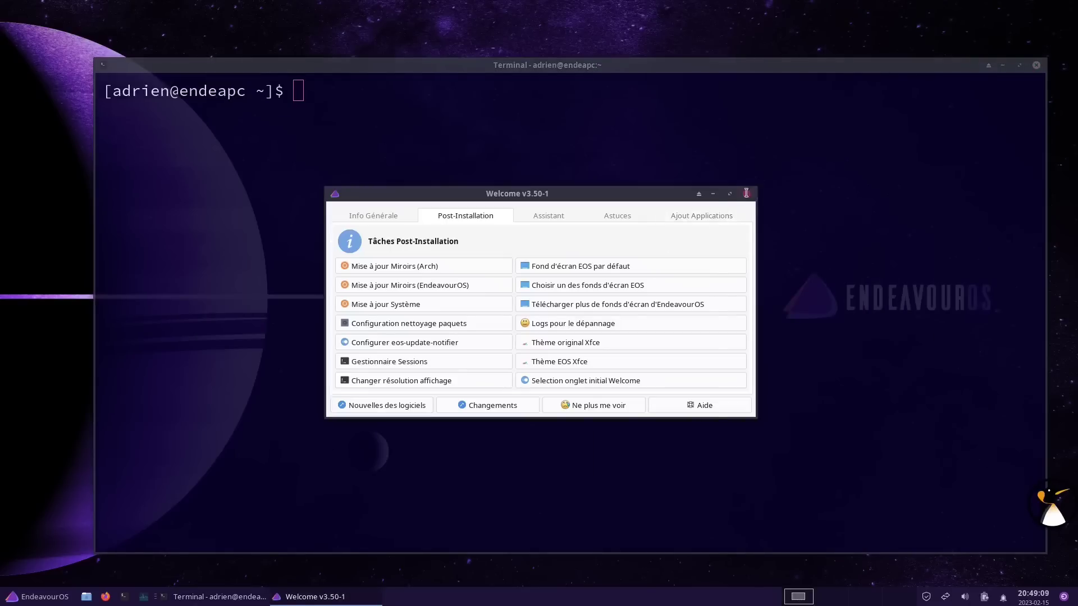
pyautogui.click(747, 194)
pyautogui.write('free -m')
pyautogui.press('Return')
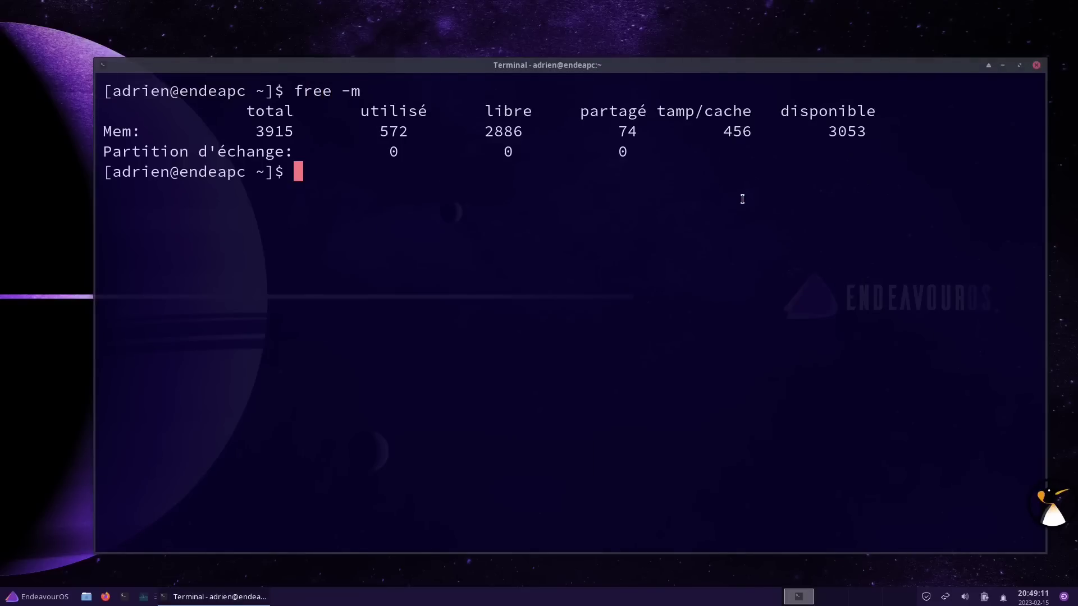
pyautogui.doubleClick(403, 135)
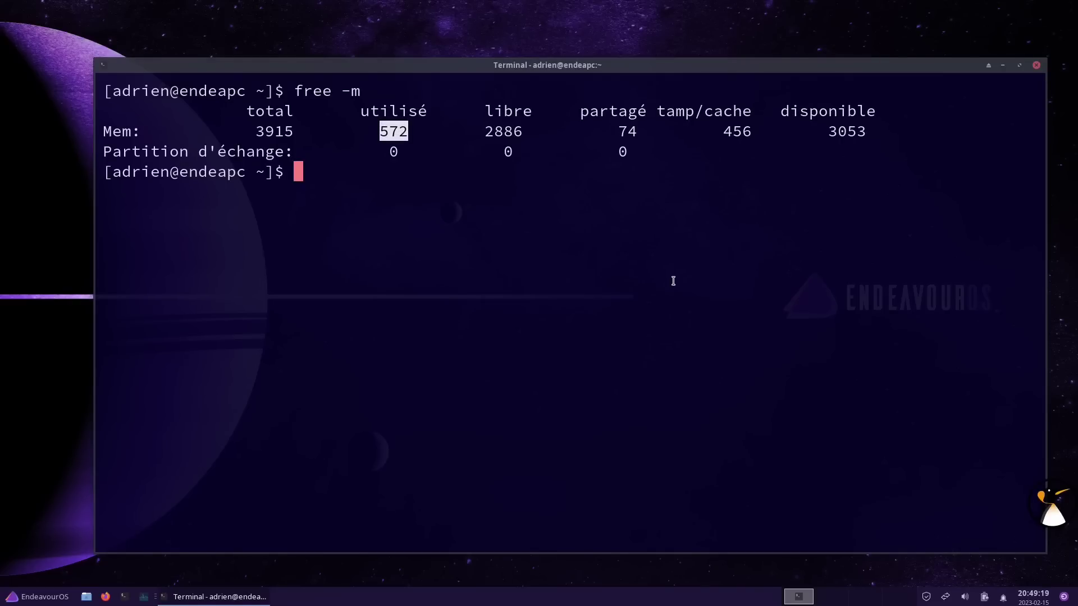
# Run uname -r and highlight the kernel version 6.1.11-arch1-1
pyautogui.write('uname -r')
pyautogui.press('Return')
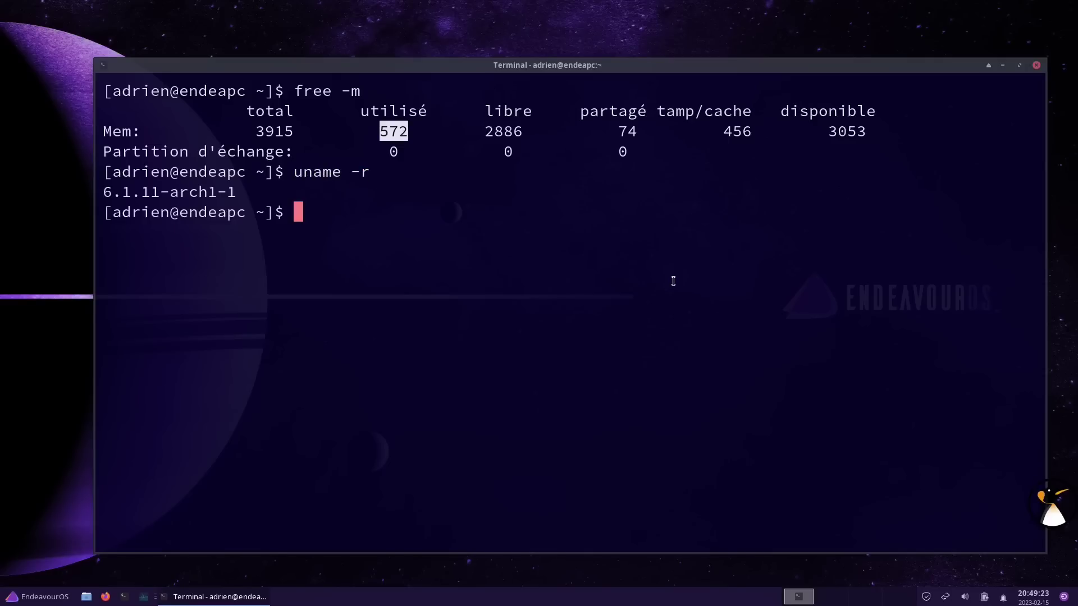
pyautogui.doubleClick(161, 190)
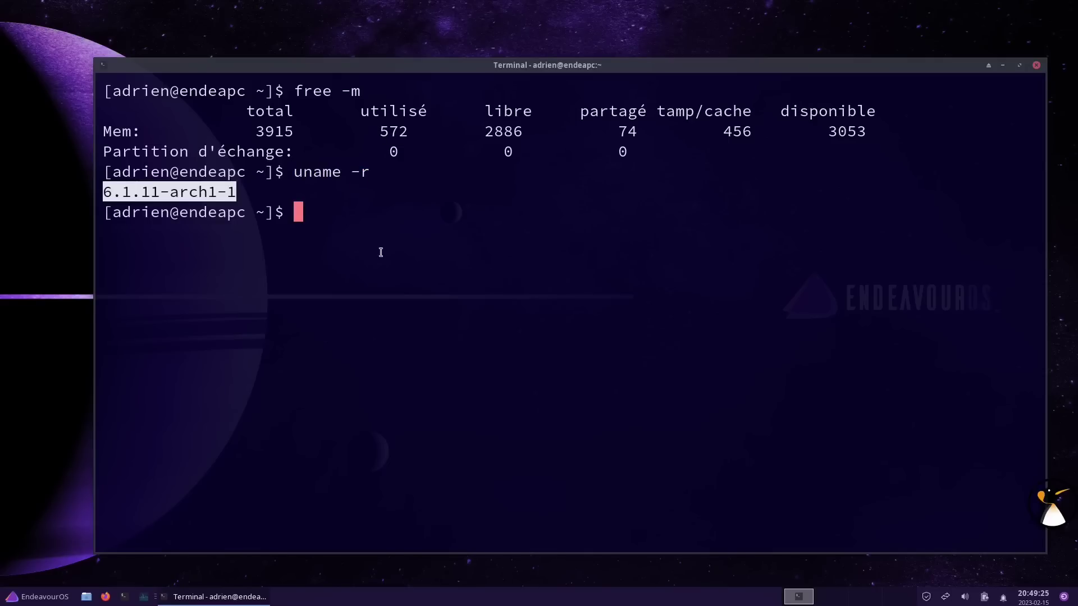
pyautogui.click(504, 281)
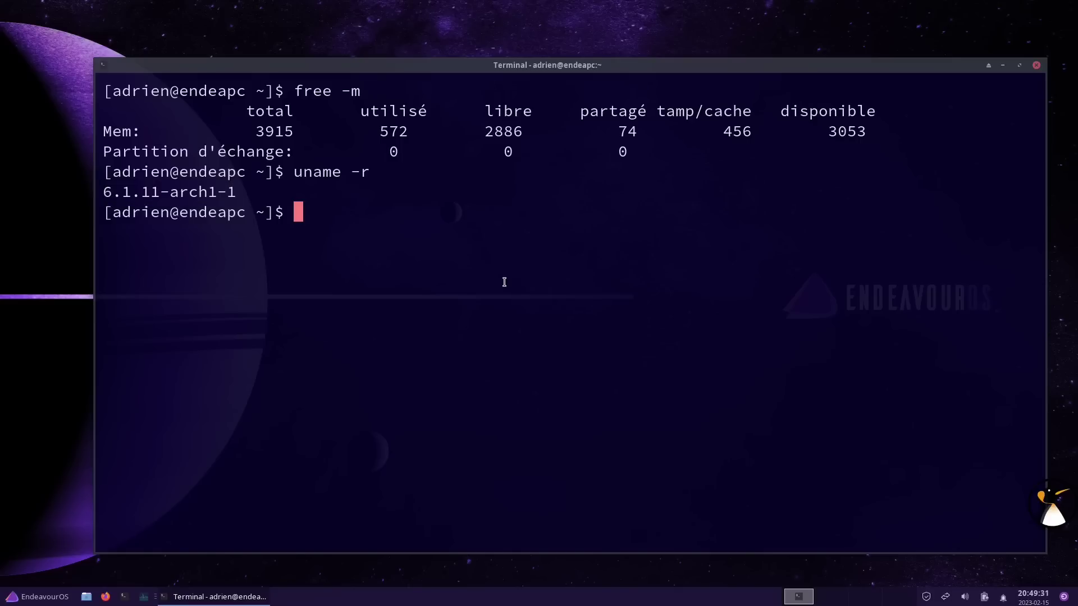
# Run df -h and highlight the root's 6,8G used and the /efi partition's 999M size and 88M used
pyautogui.write('df -h')
pyautogui.press('Return')
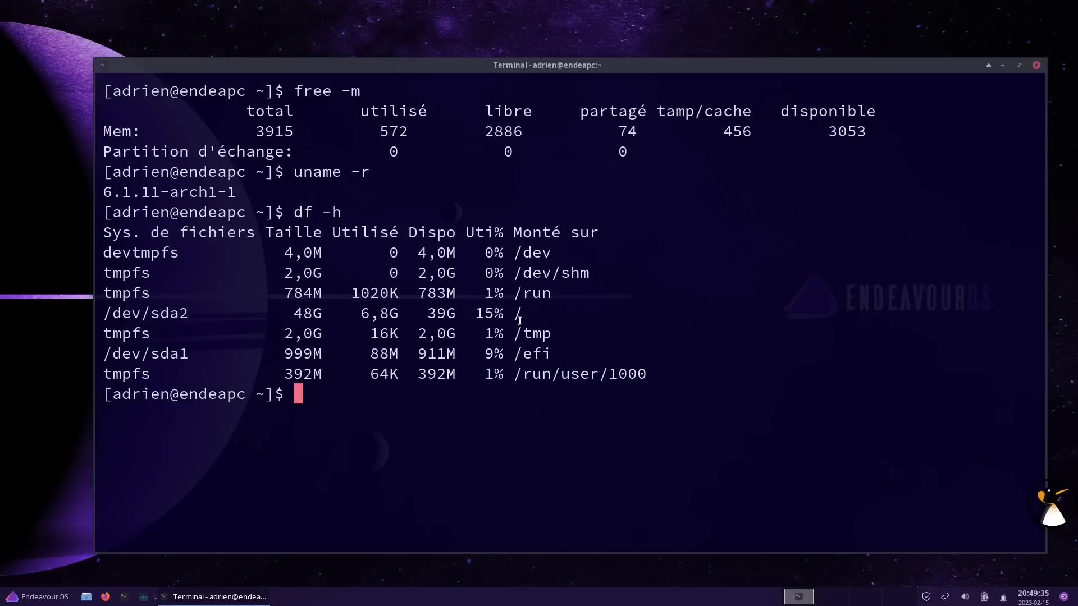
pyautogui.doubleClick(391, 313)
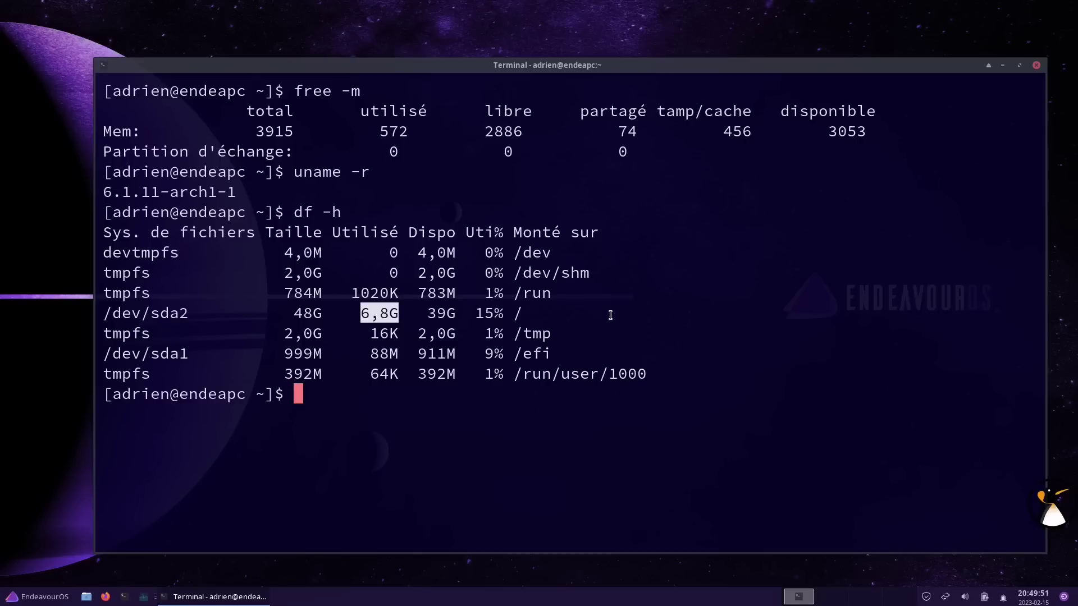
pyautogui.doubleClick(530, 352)
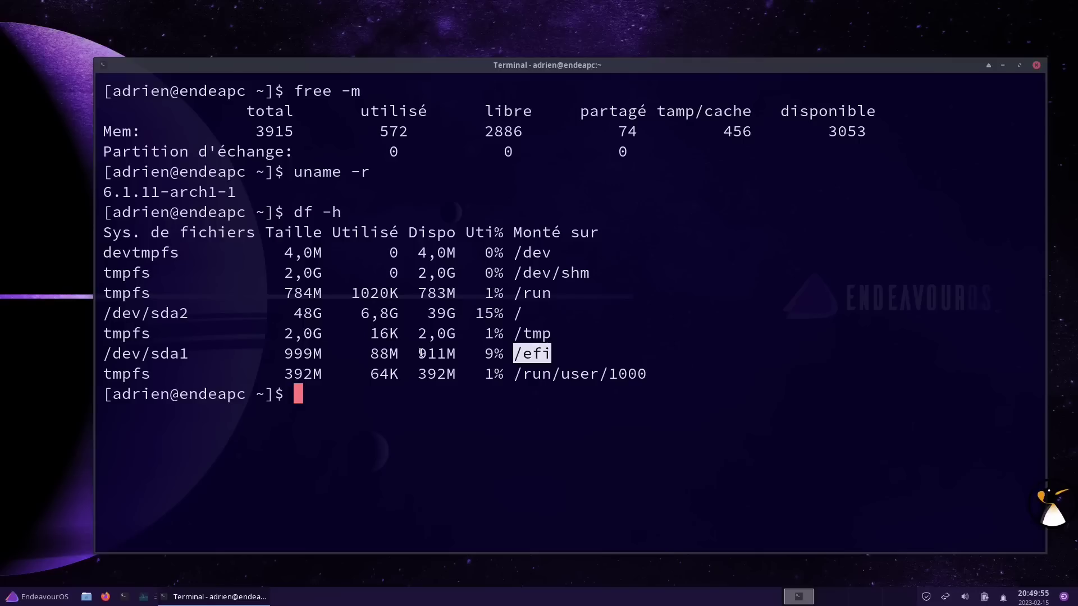
pyautogui.doubleClick(307, 352)
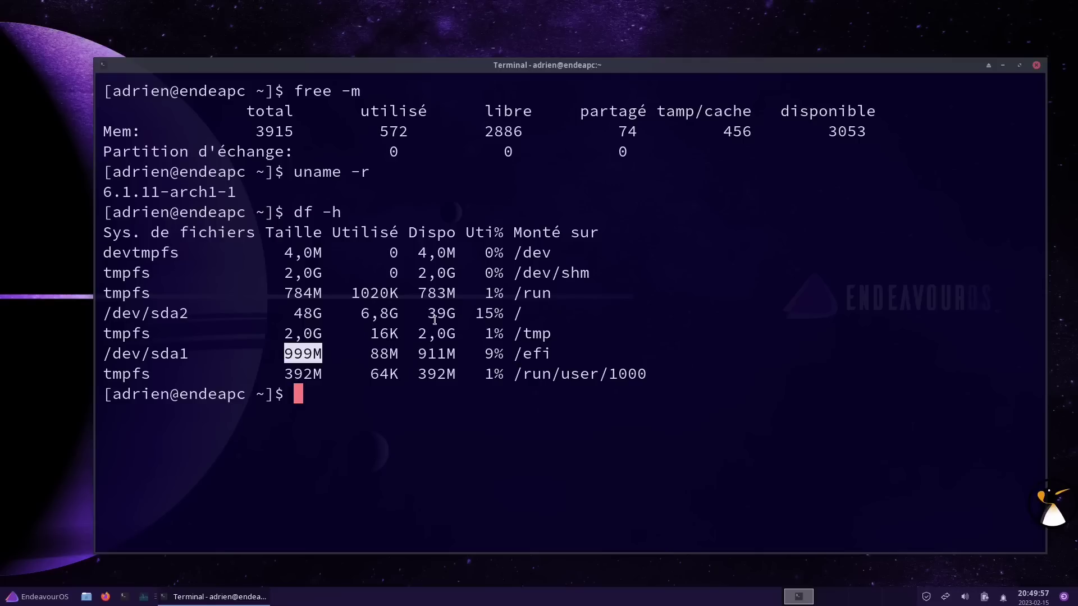
pyautogui.doubleClick(376, 355)
pyautogui.click(700, 305)
# List /efi/EFI/BOOT with ls -lh, highlighting the 119K BOOTX64.EFI file
pyautogui.write('ls /')
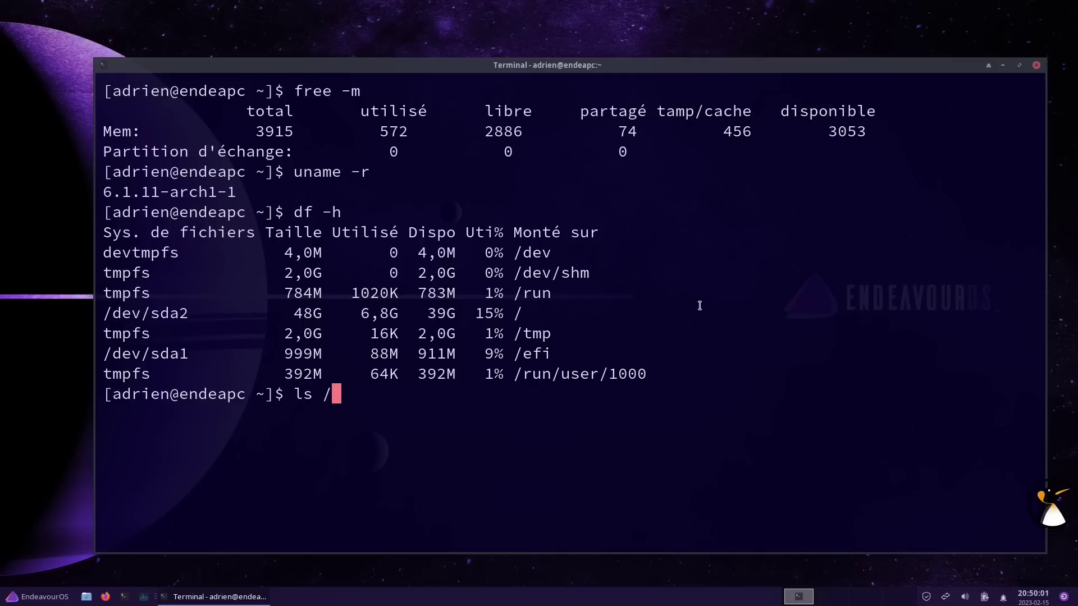
pyautogui.write('ef')
pyautogui.press('Tab')
pyautogui.press('Tab')
pyautogui.press('Tab')
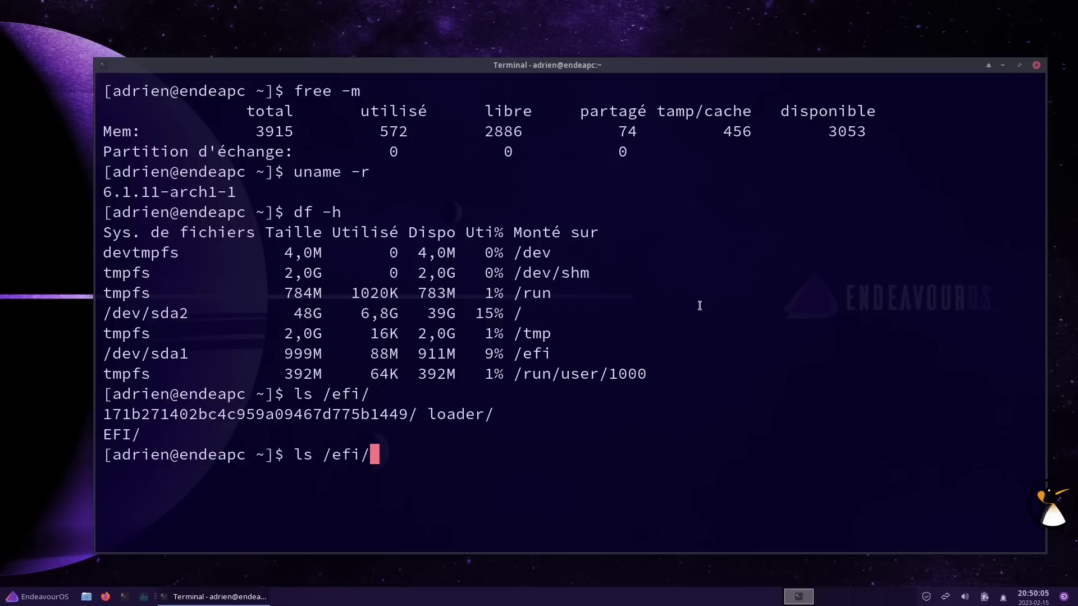
pyautogui.write('EF')
pyautogui.press('Tab')
pyautogui.press('Tab')
pyautogui.press('Tab')
pyautogui.write('BO')
pyautogui.press('Tab')
pyautogui.write('-l')
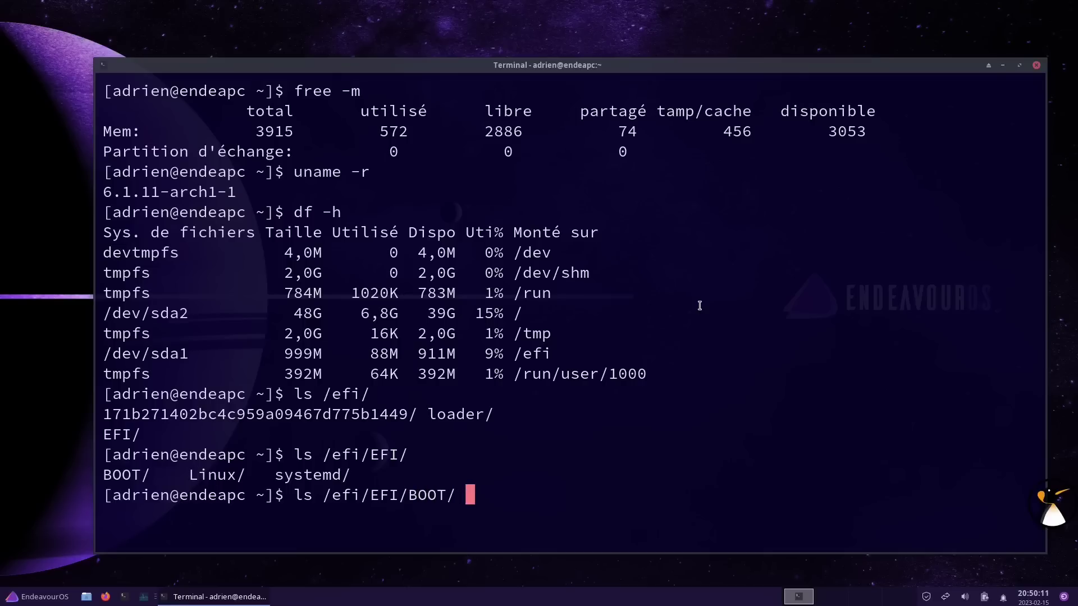
pyautogui.write('h')
pyautogui.press('Return')
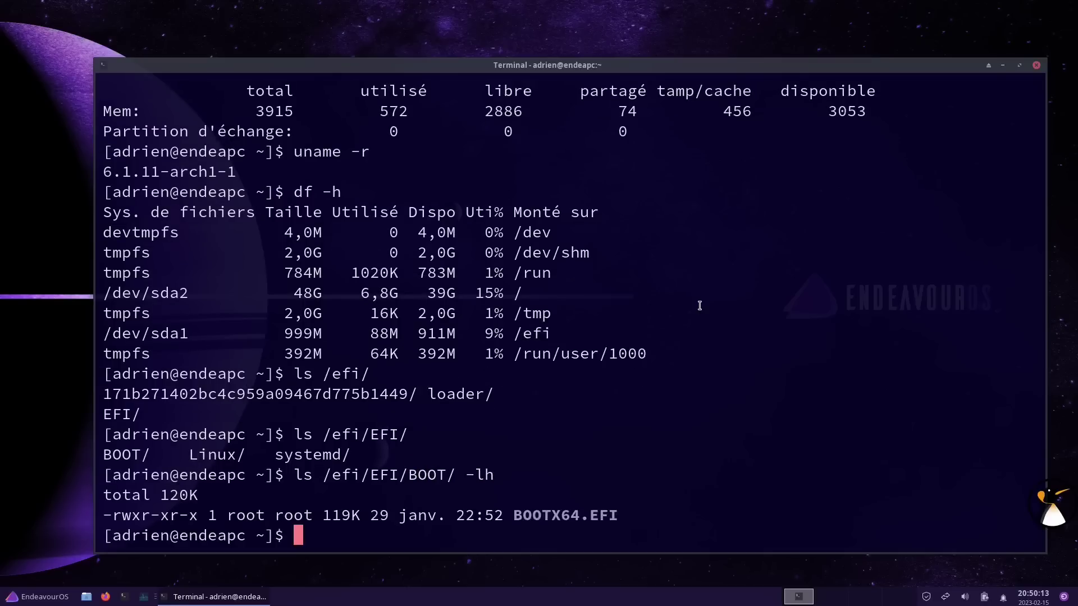
pyautogui.doubleClick(567, 515)
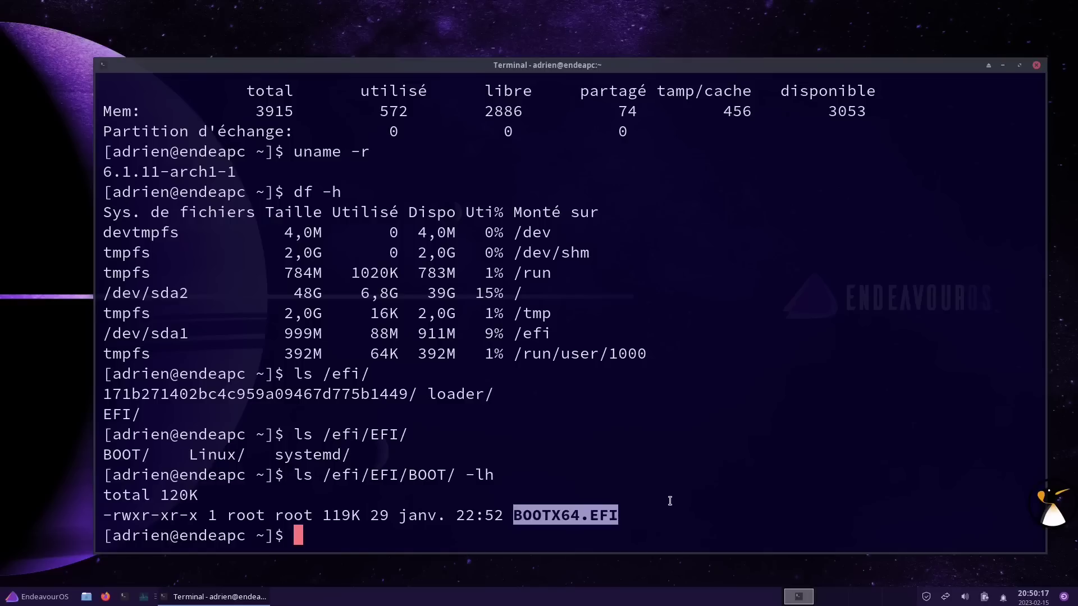
pyautogui.doubleClick(335, 515)
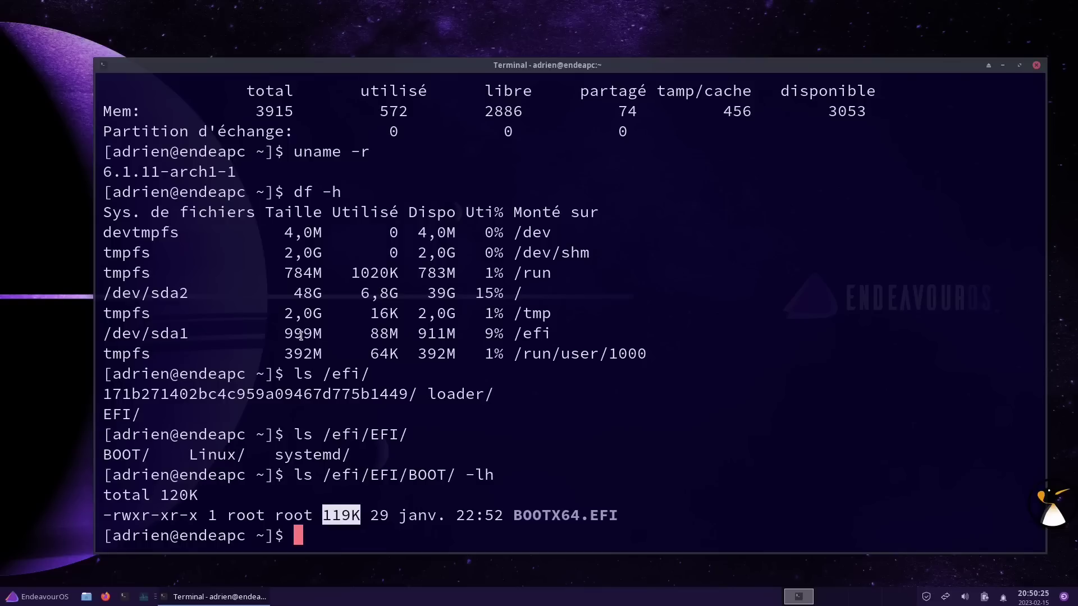
# Highlight the 88M EFI usage and the folder name inside /efi, then close the terminal
pyautogui.doubleClick(379, 335)
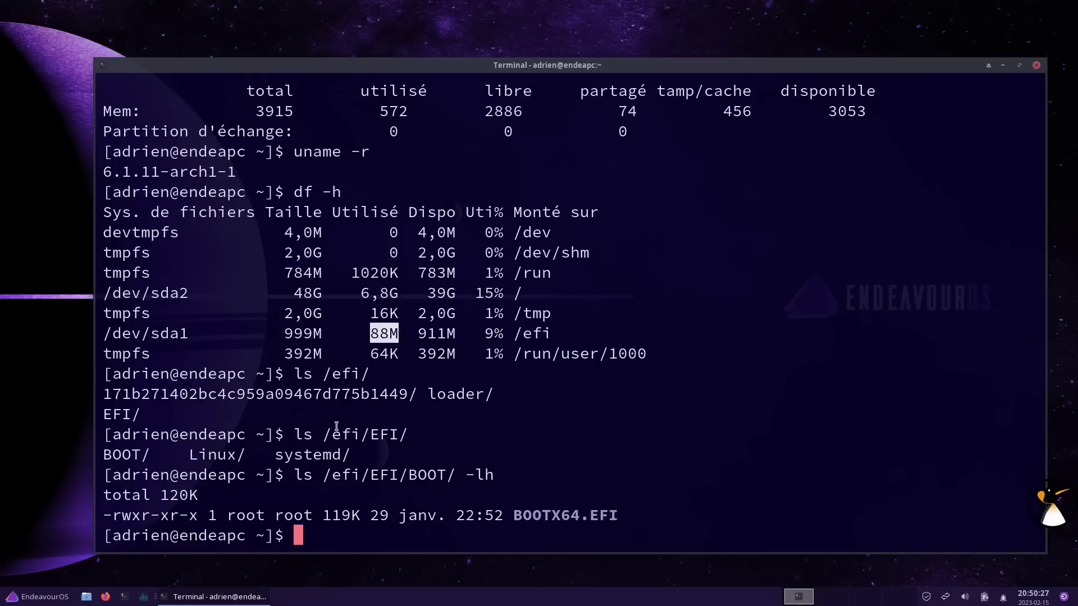
pyautogui.doubleClick(174, 399)
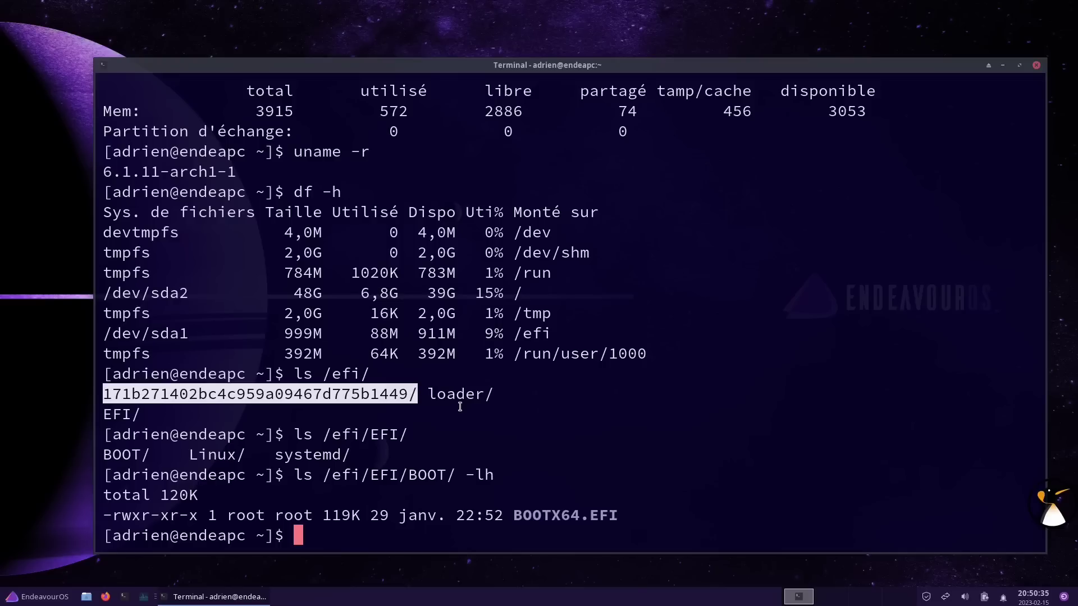
pyautogui.click(1036, 66)
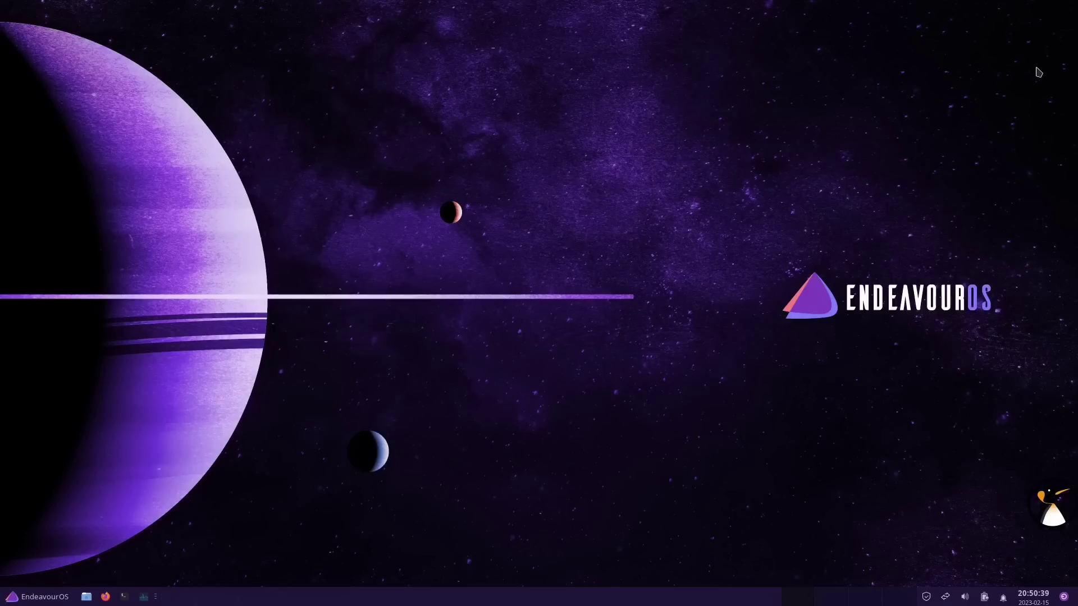